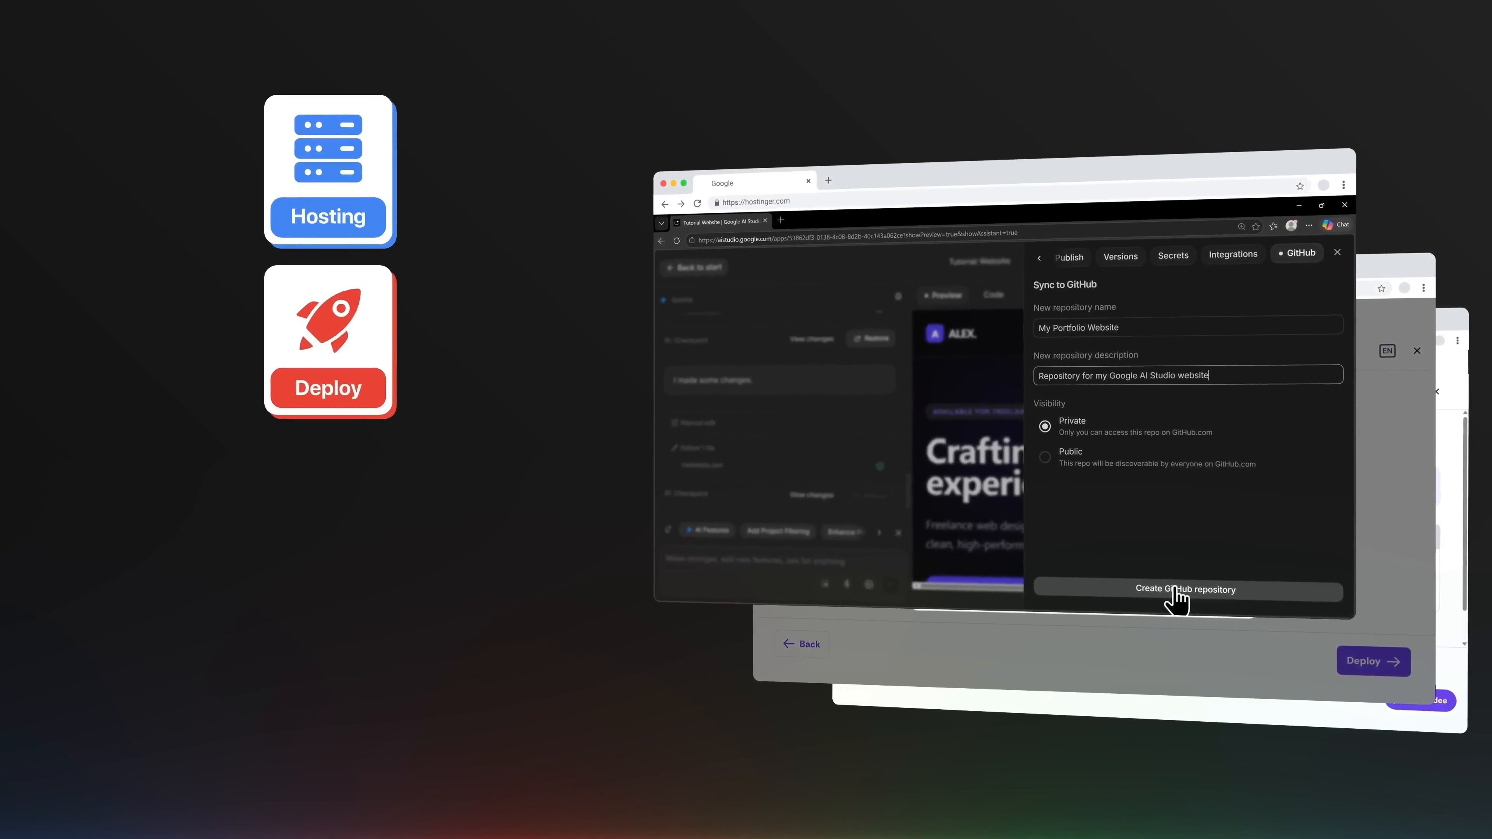
Add a new environment variable row with the key VITE_GEMINI_API.
click(1177, 597)
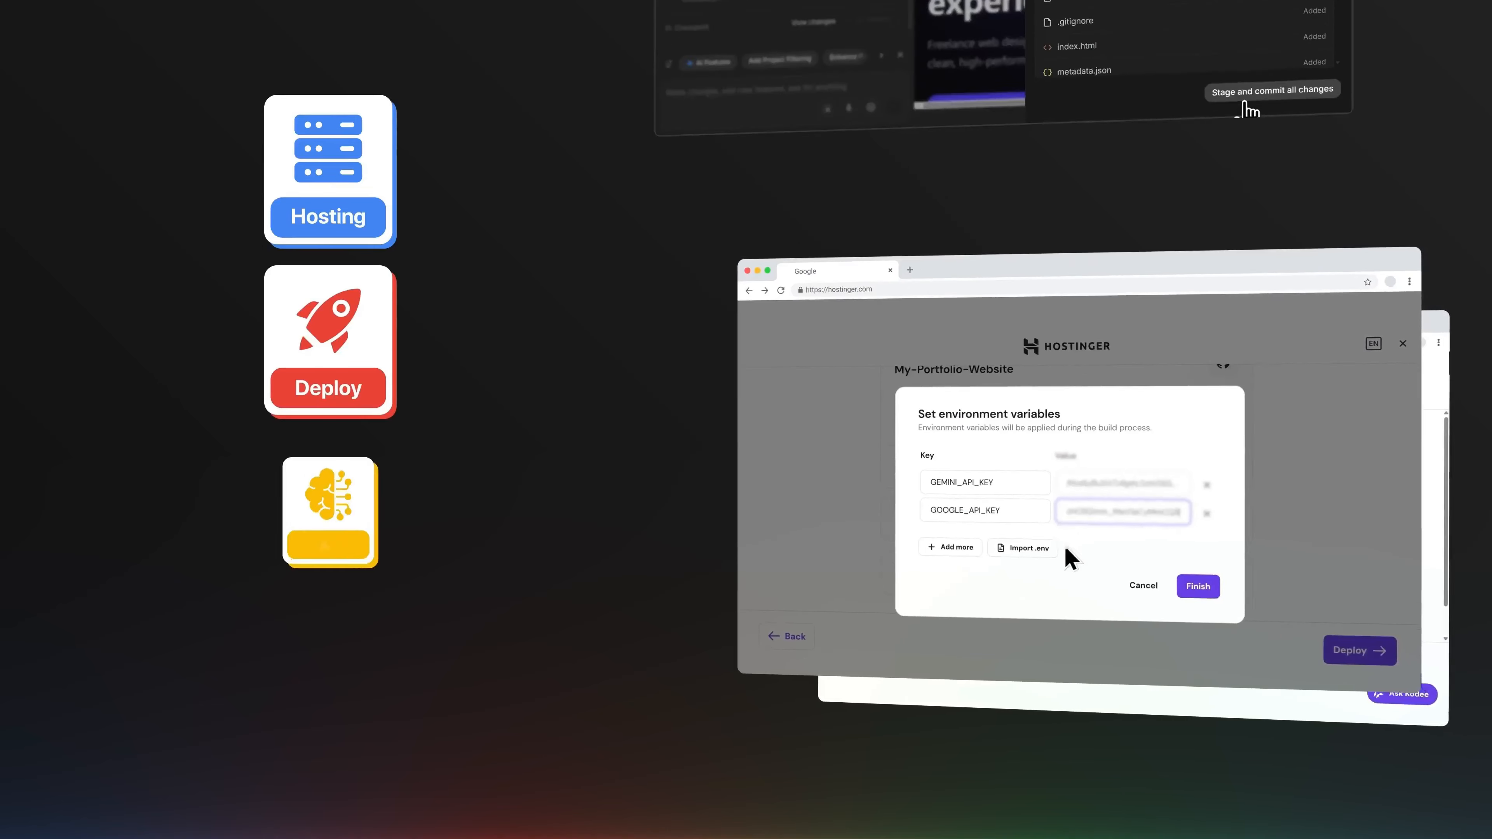
click(959, 547)
click(874, 457)
text(VITE)
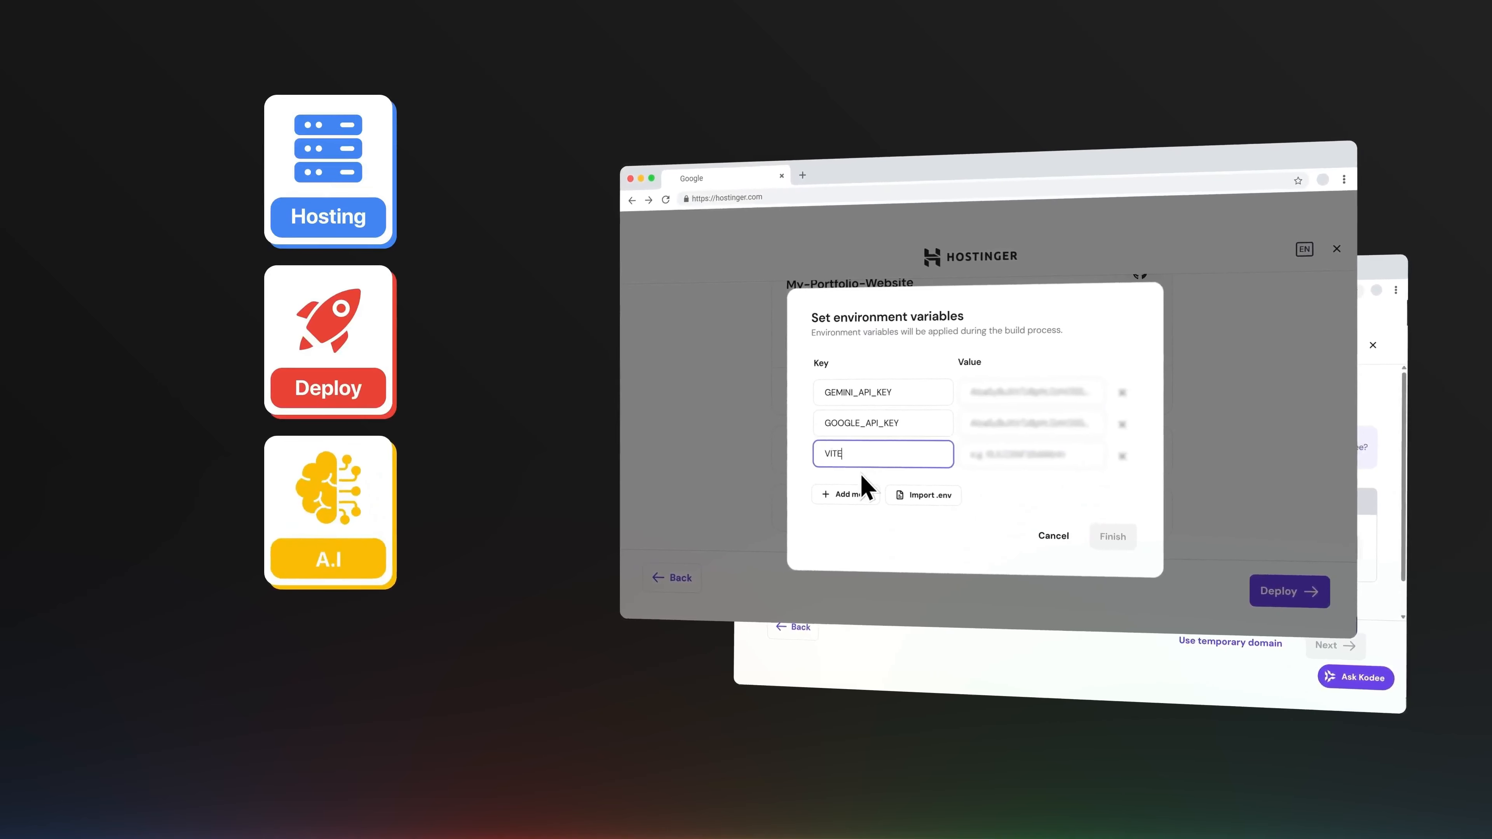
text(_GEMINI_API)
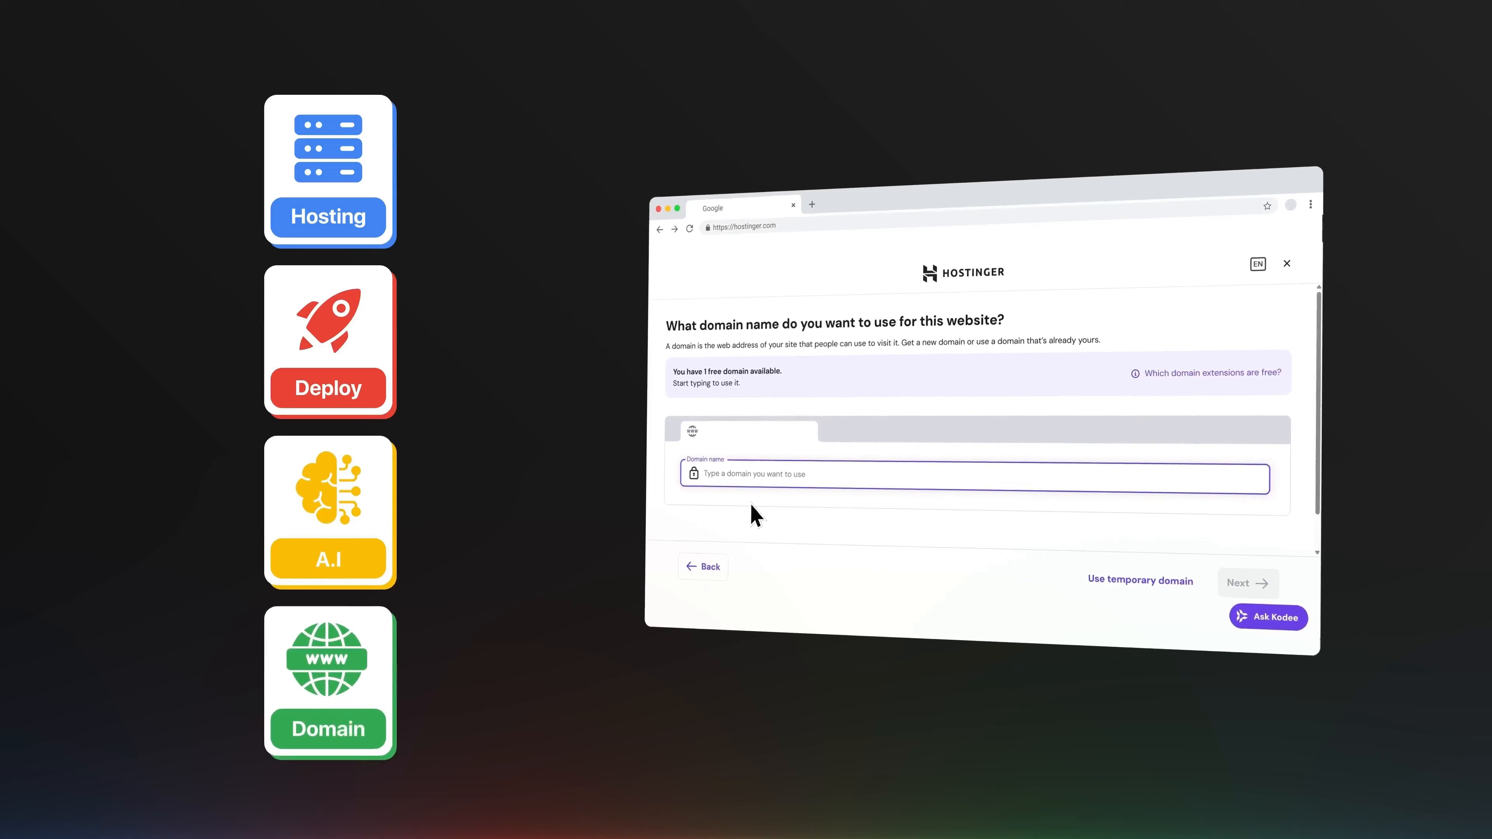
text(meti)
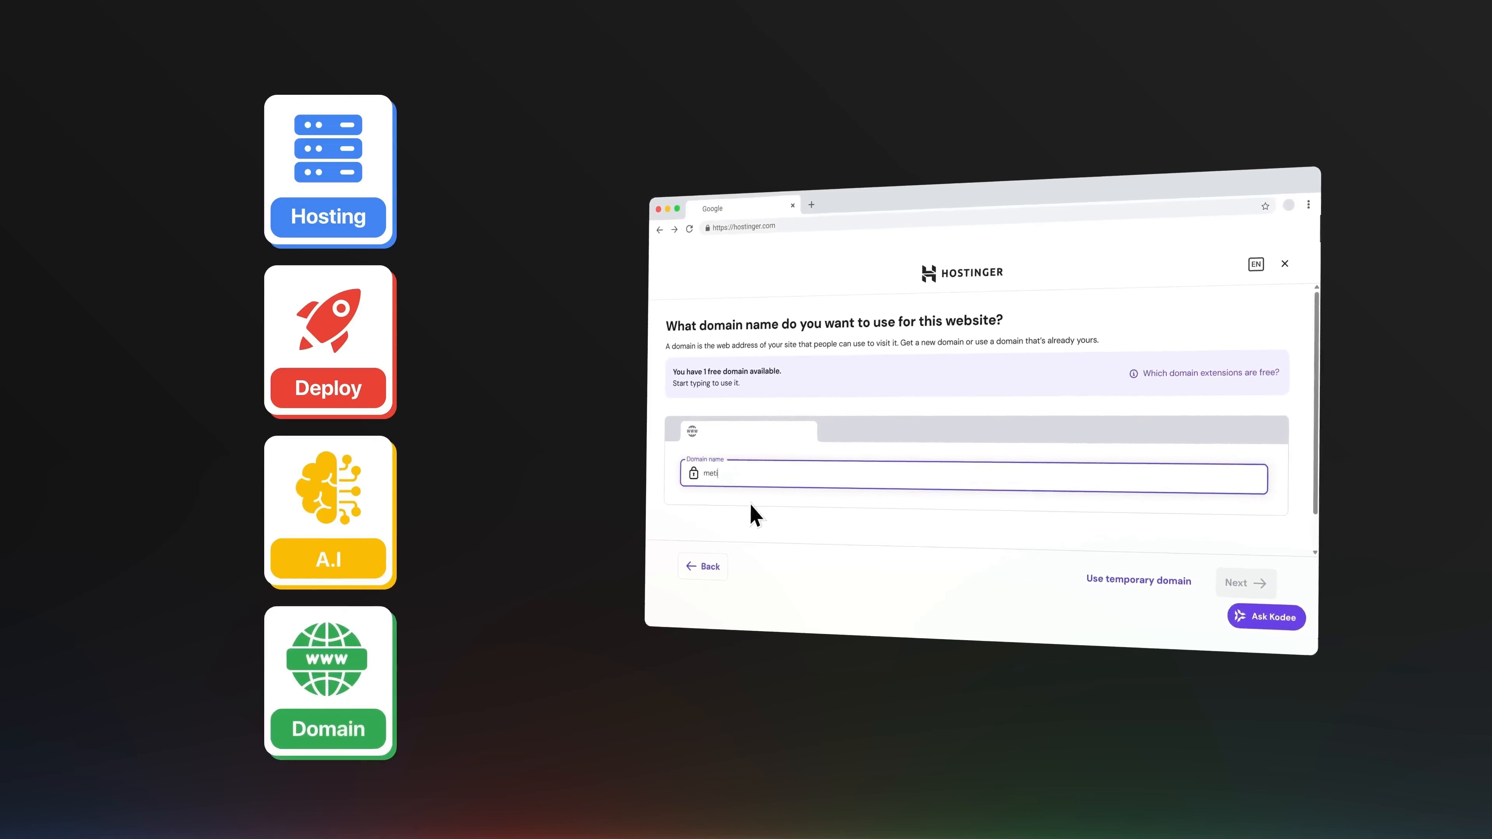
text(csport)
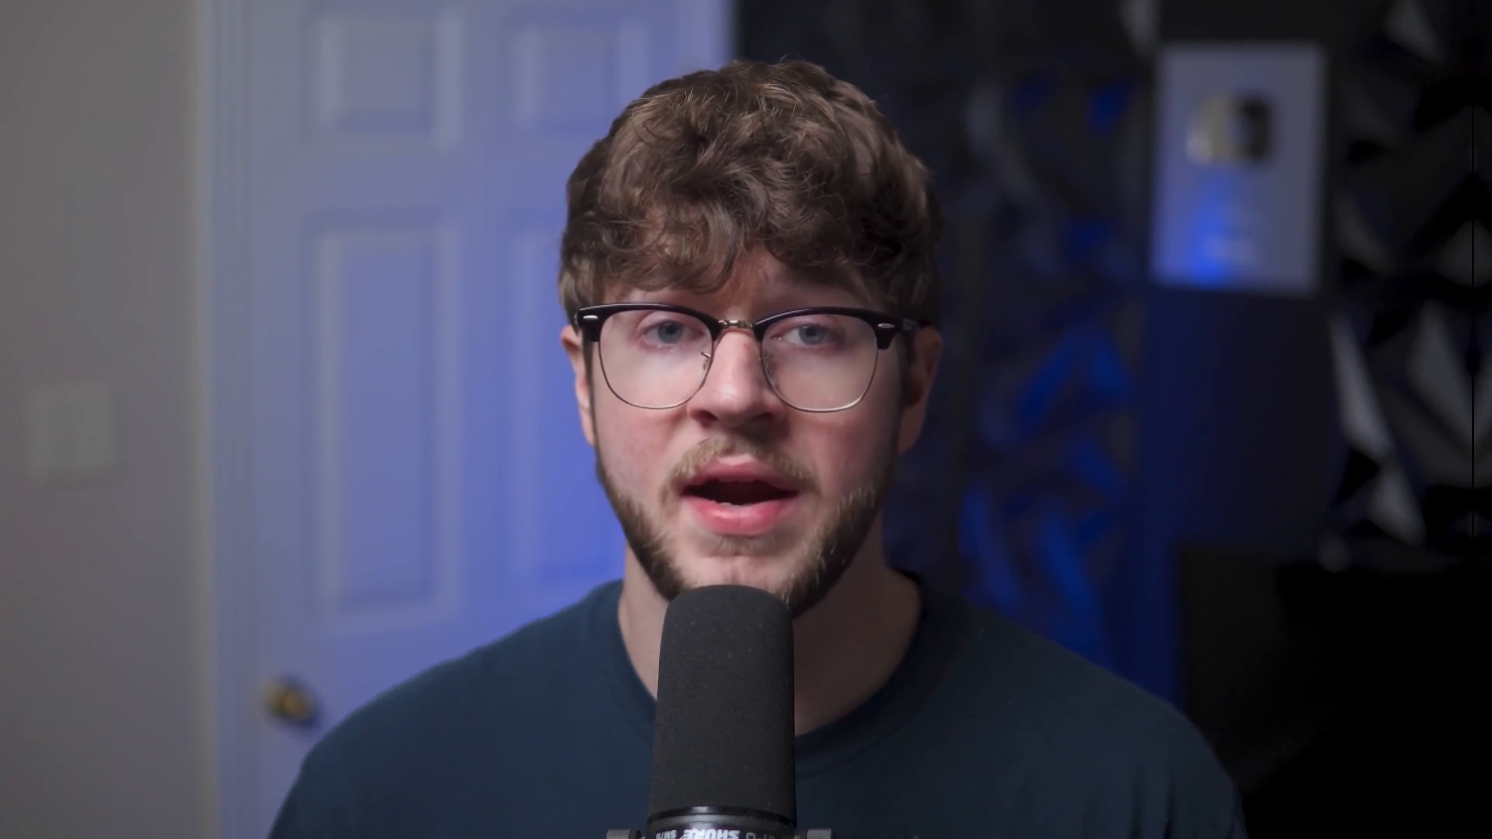
text(cha)
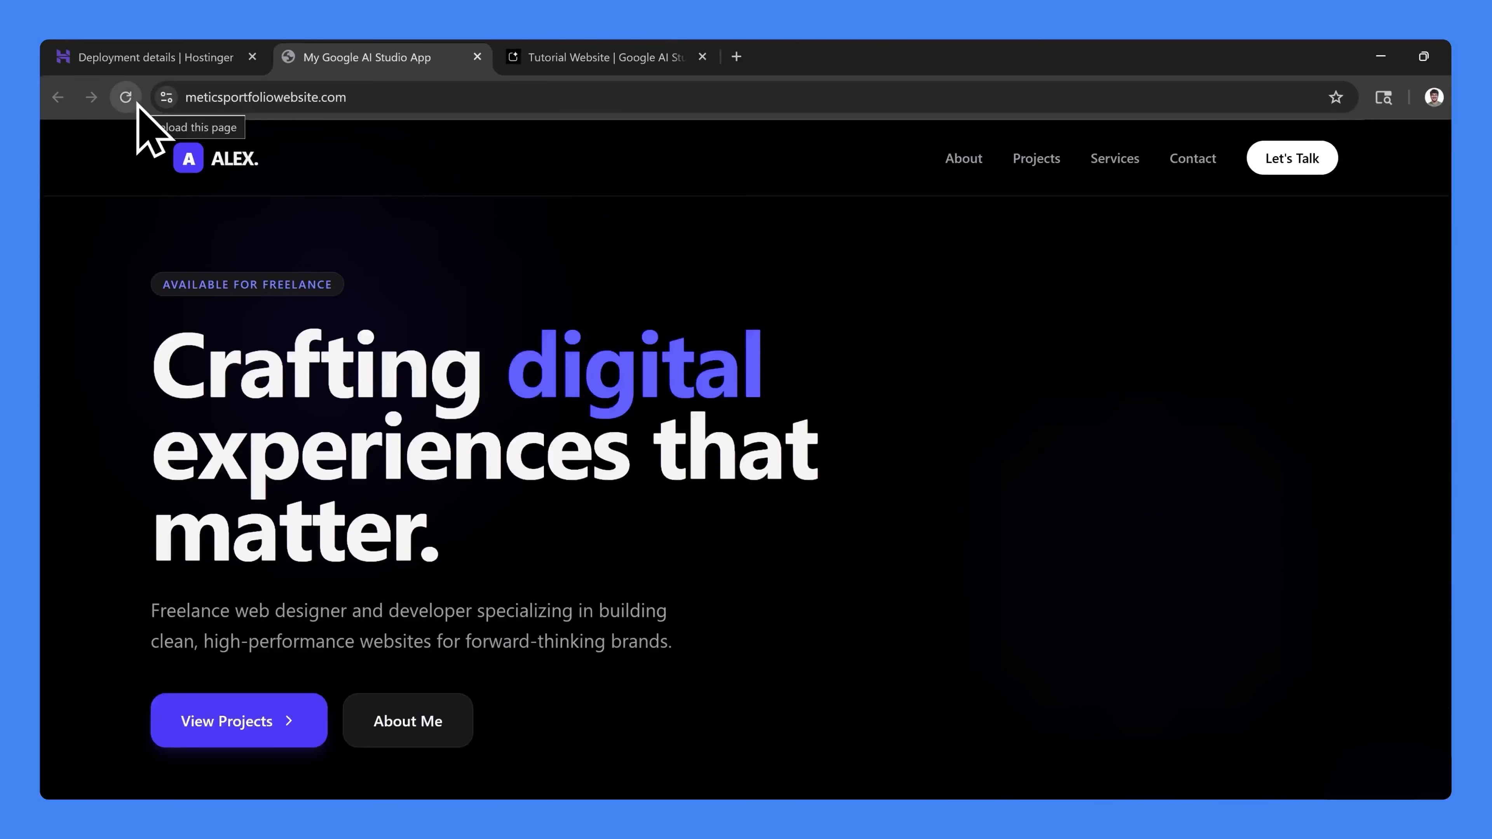
click(125, 97)
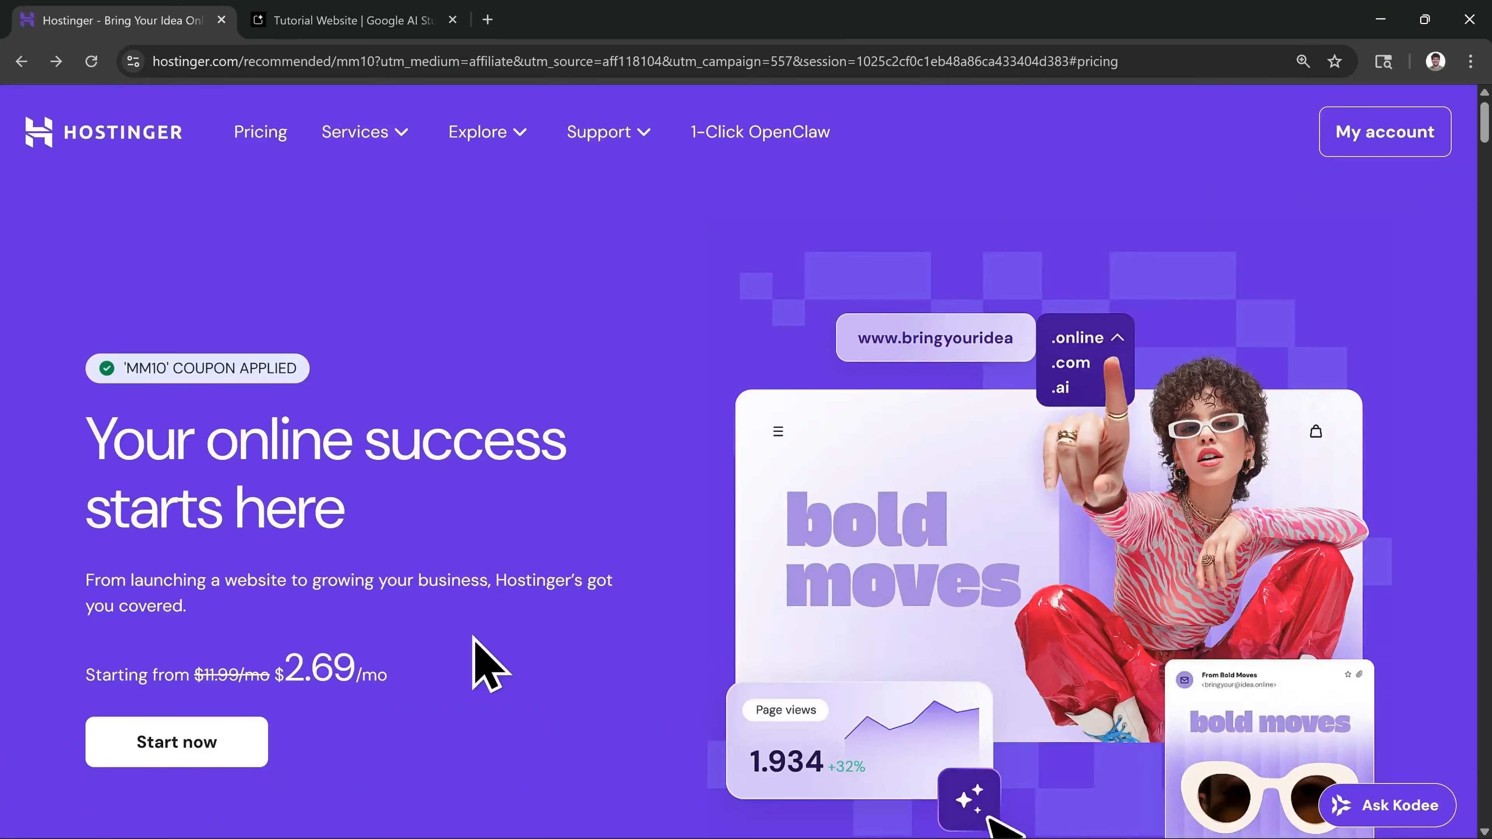
Pick the Business hosting plan from the pricing list, at 48 months for $3.59/mo.
click(176, 744)
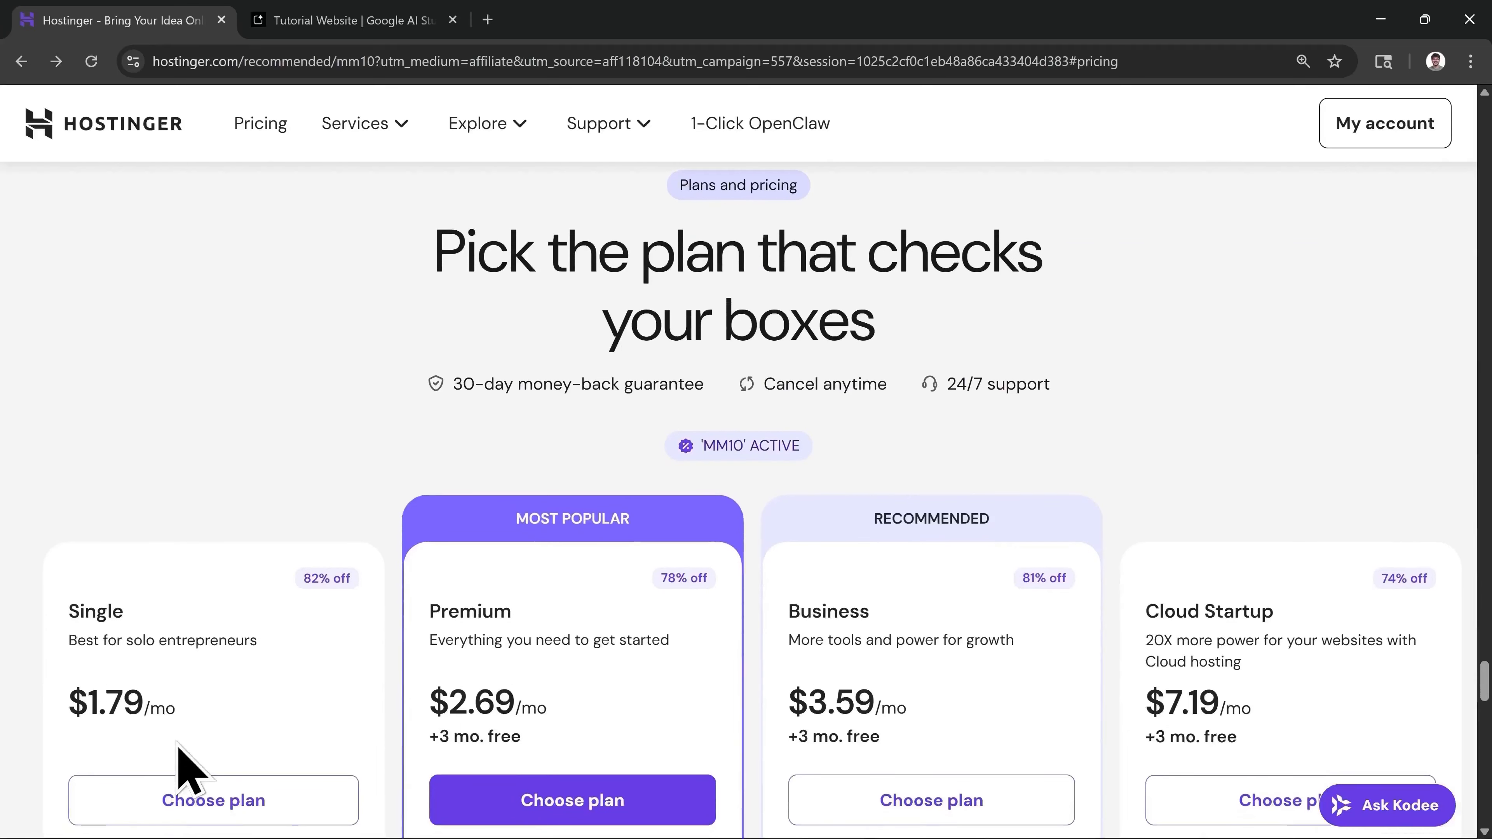
scroll(666, 667, down, 5)
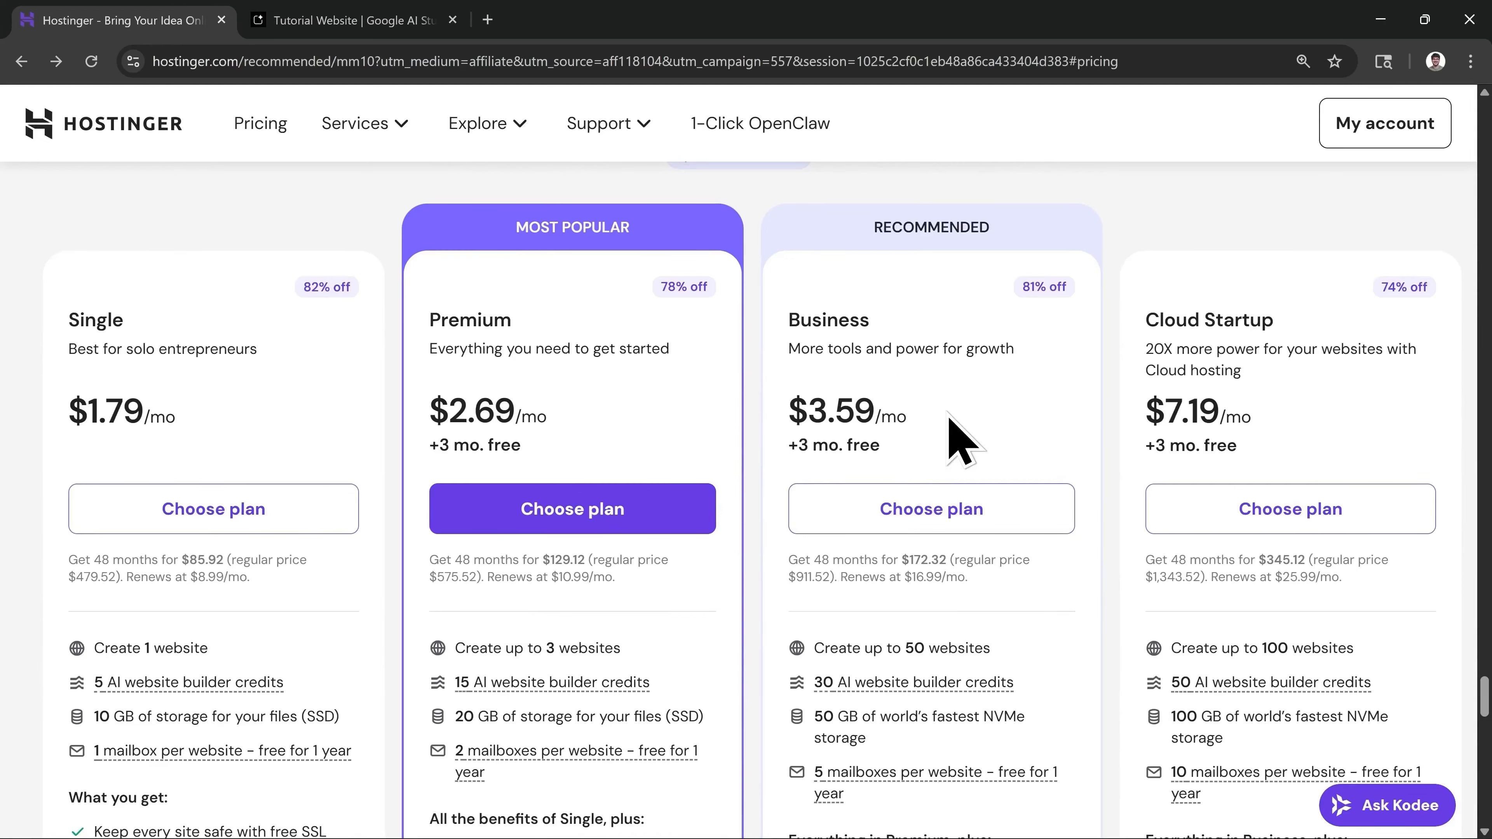
scroll(958, 438, down, 5)
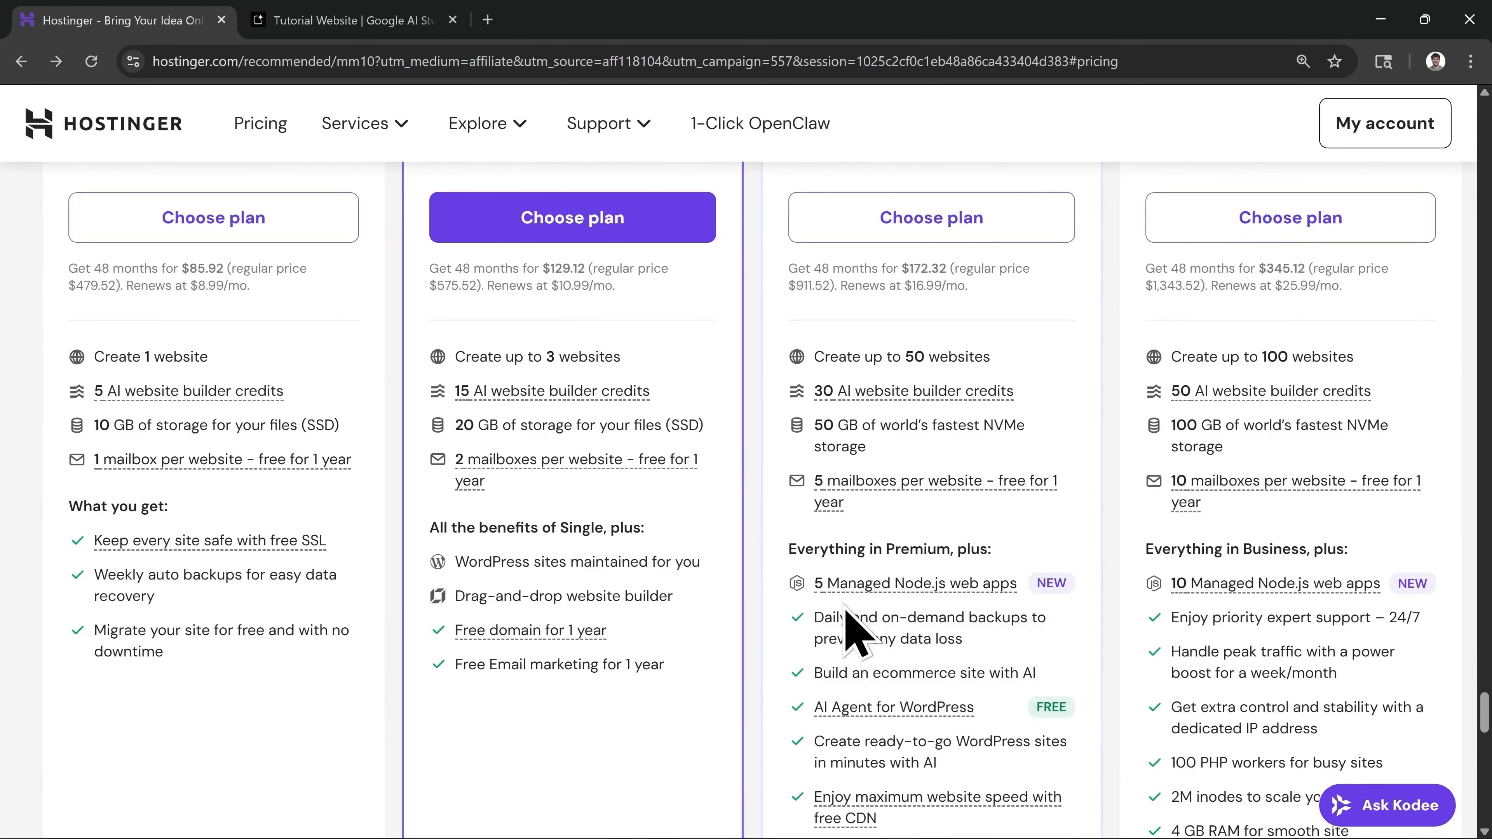
scroll(847, 611, up, 5)
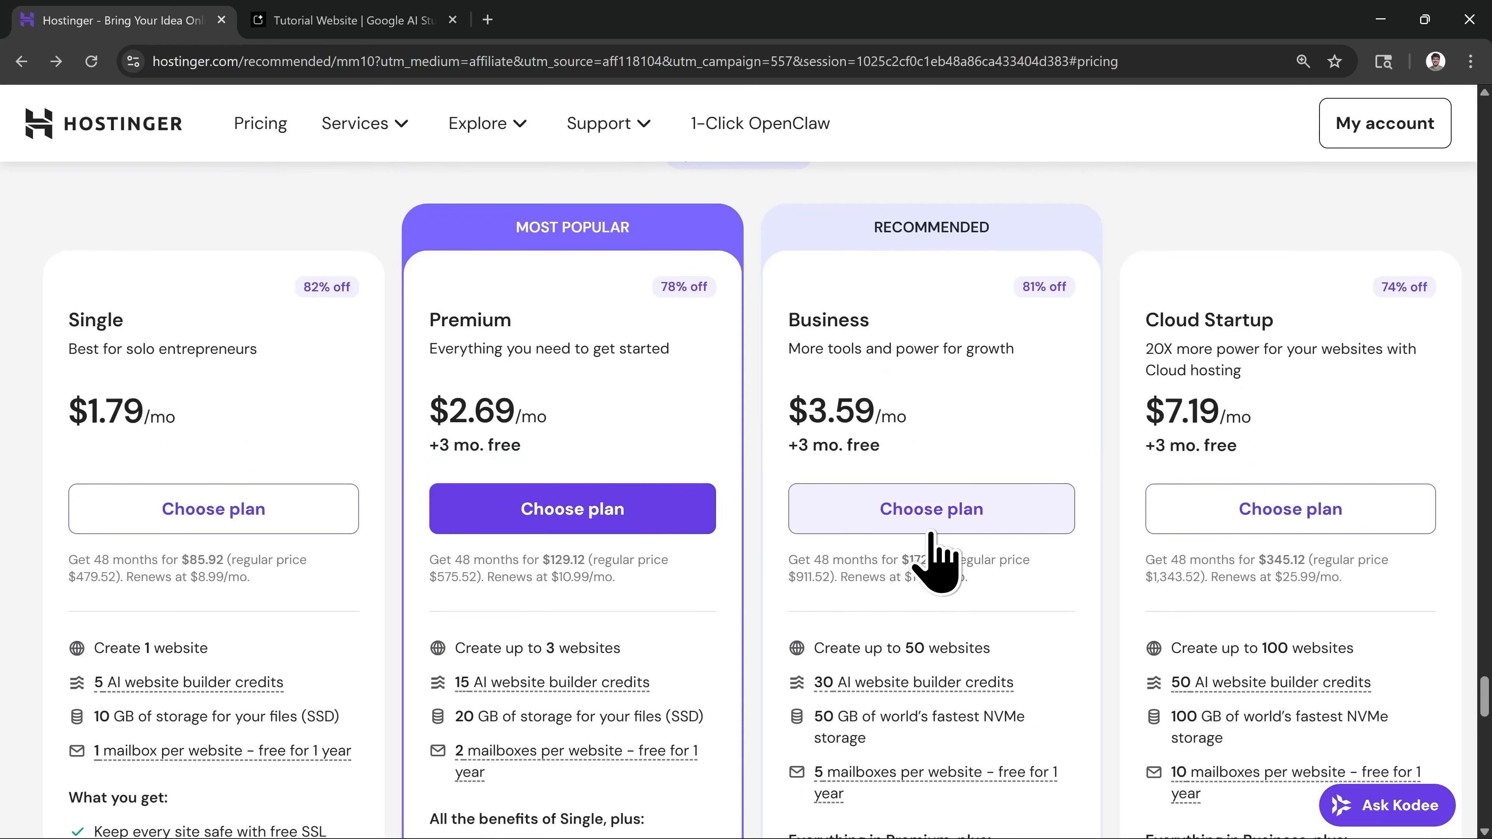
click(933, 518)
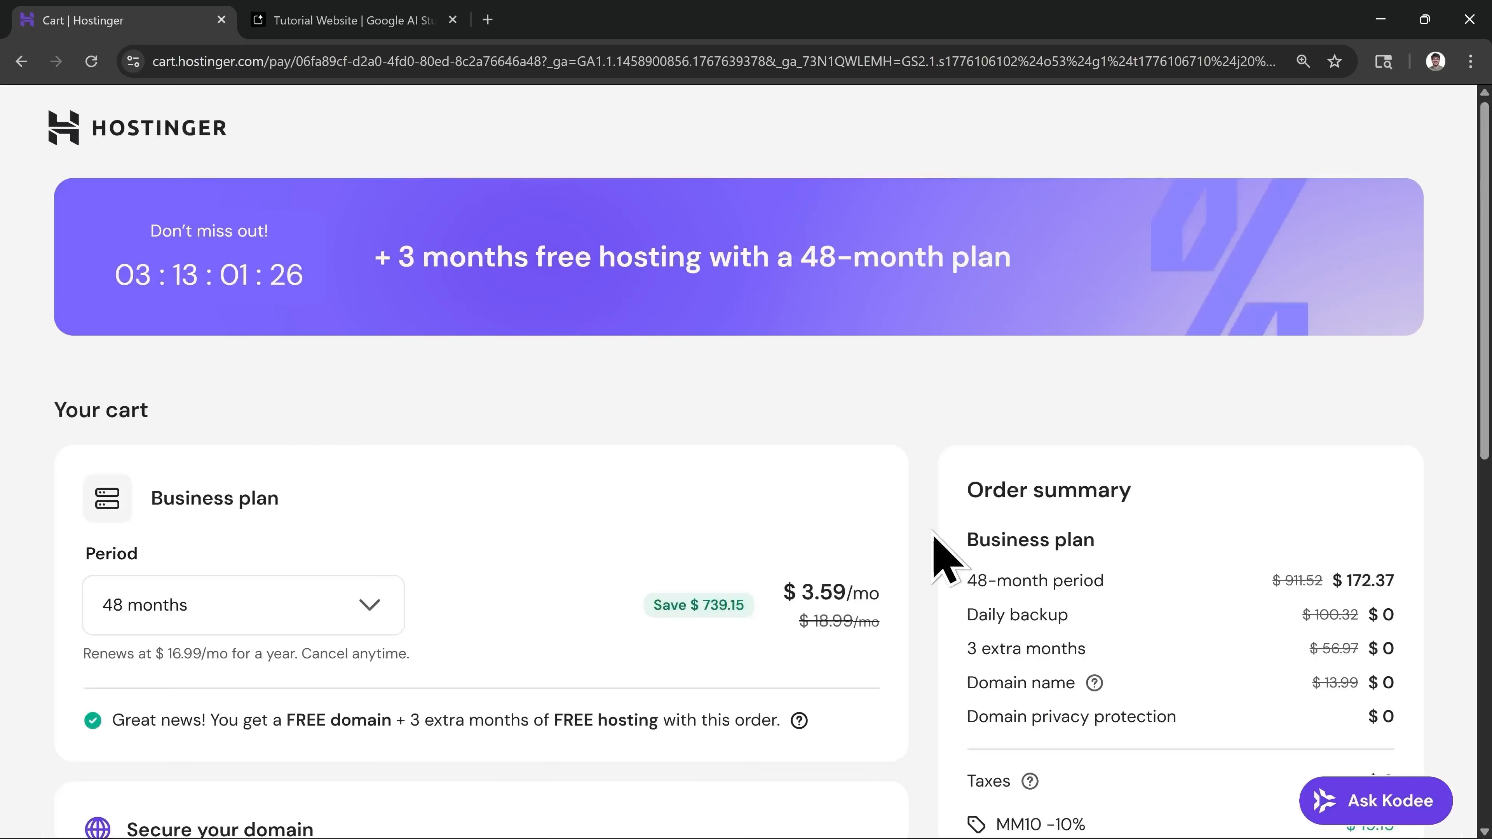
Switch the Business plan period to 12 months, making the total $53.89.
scroll(235, 517, down, 3)
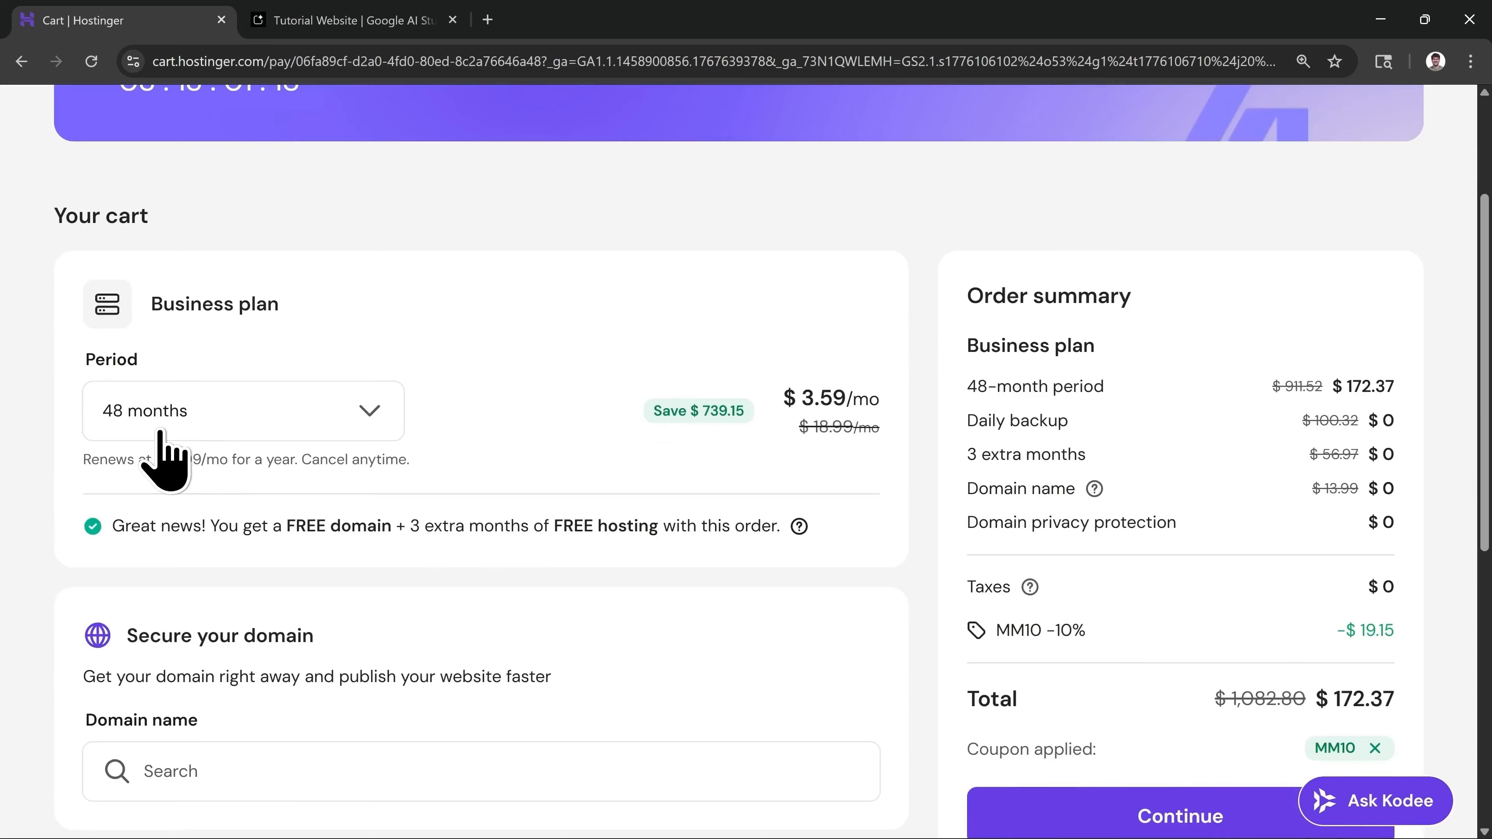
click(160, 434)
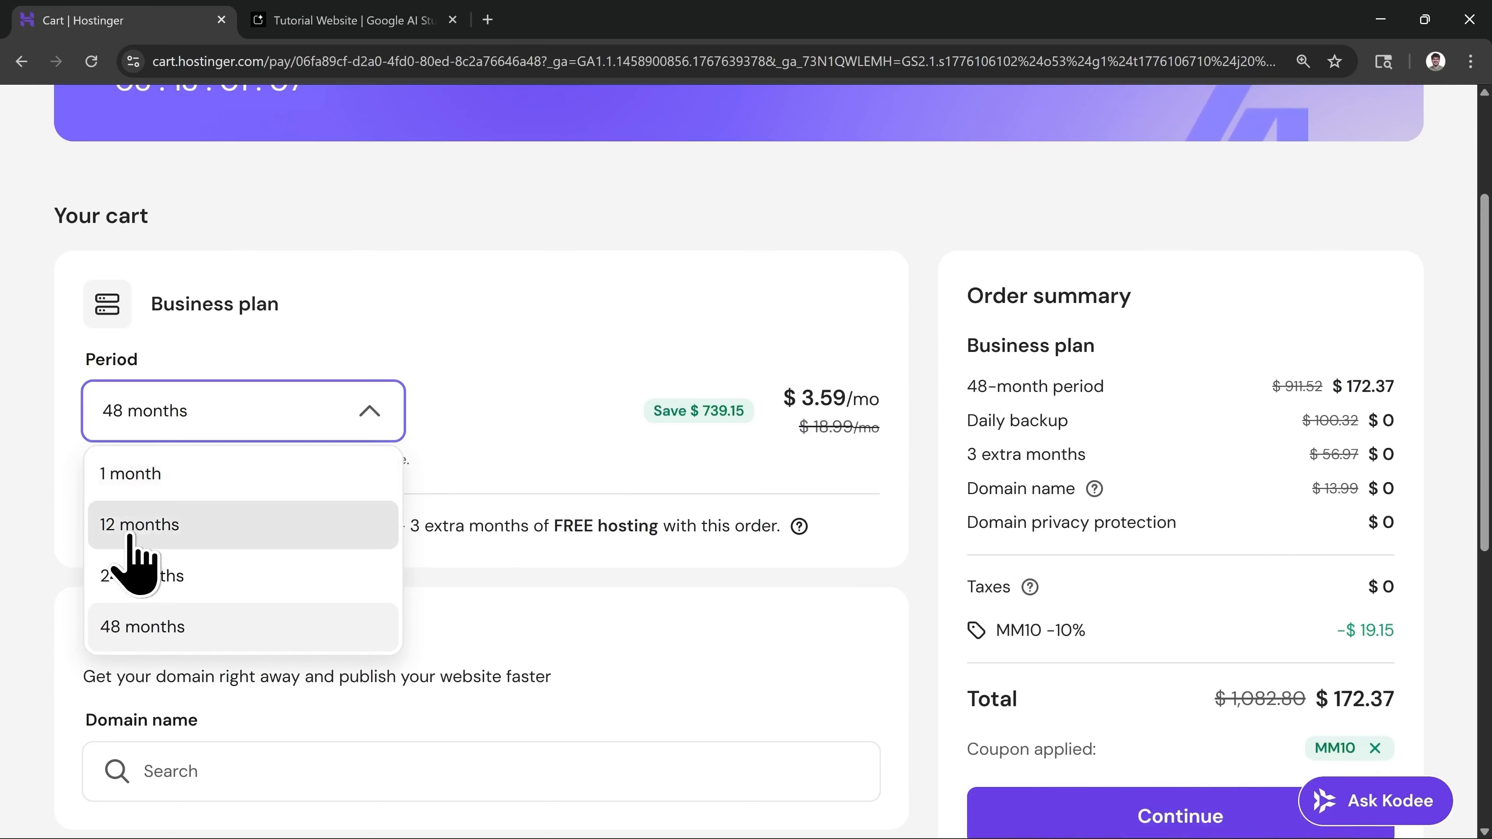
click(139, 526)
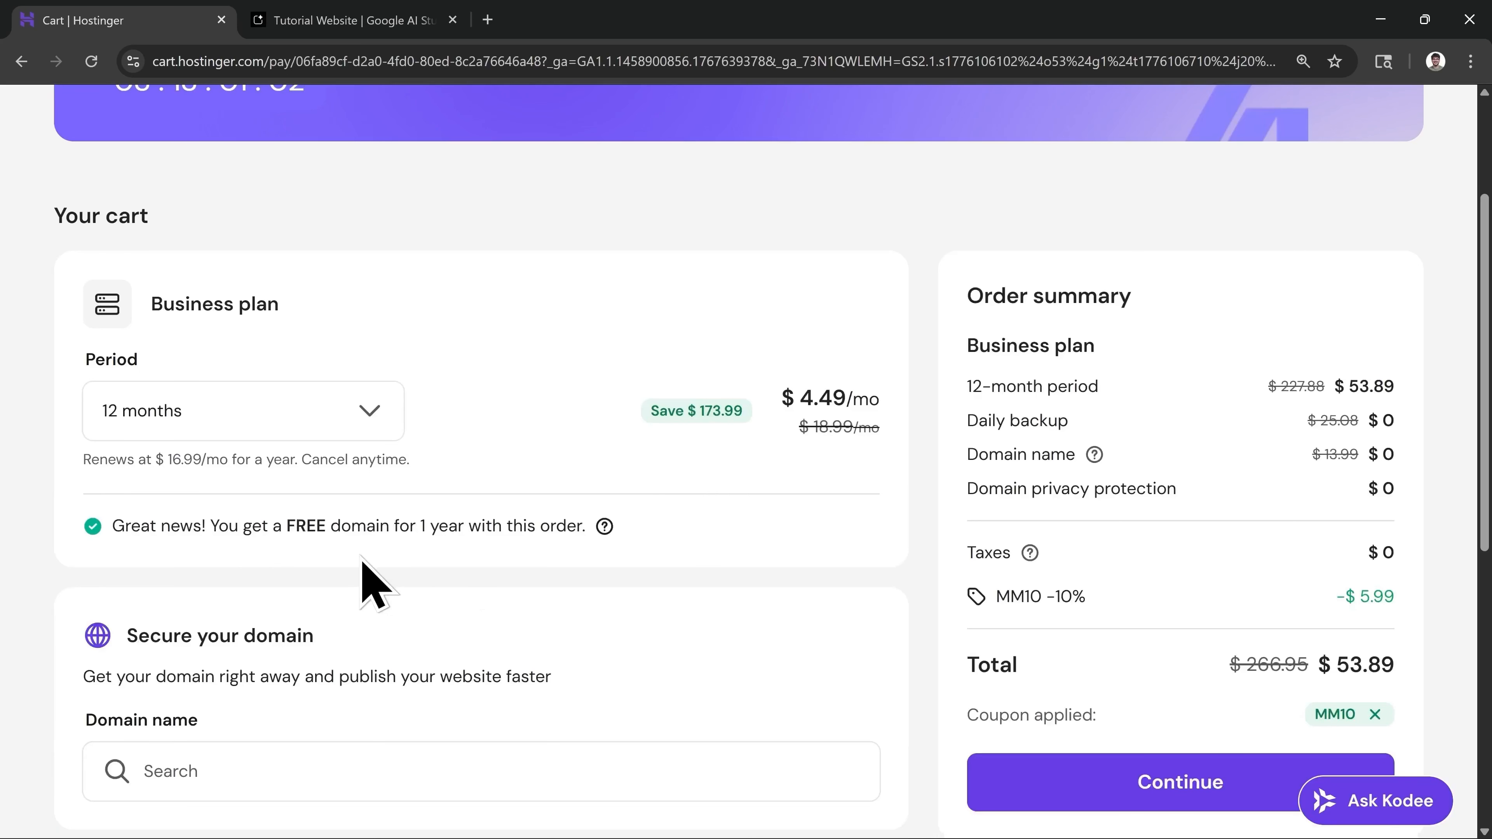
scroll(348, 553, down, 3)
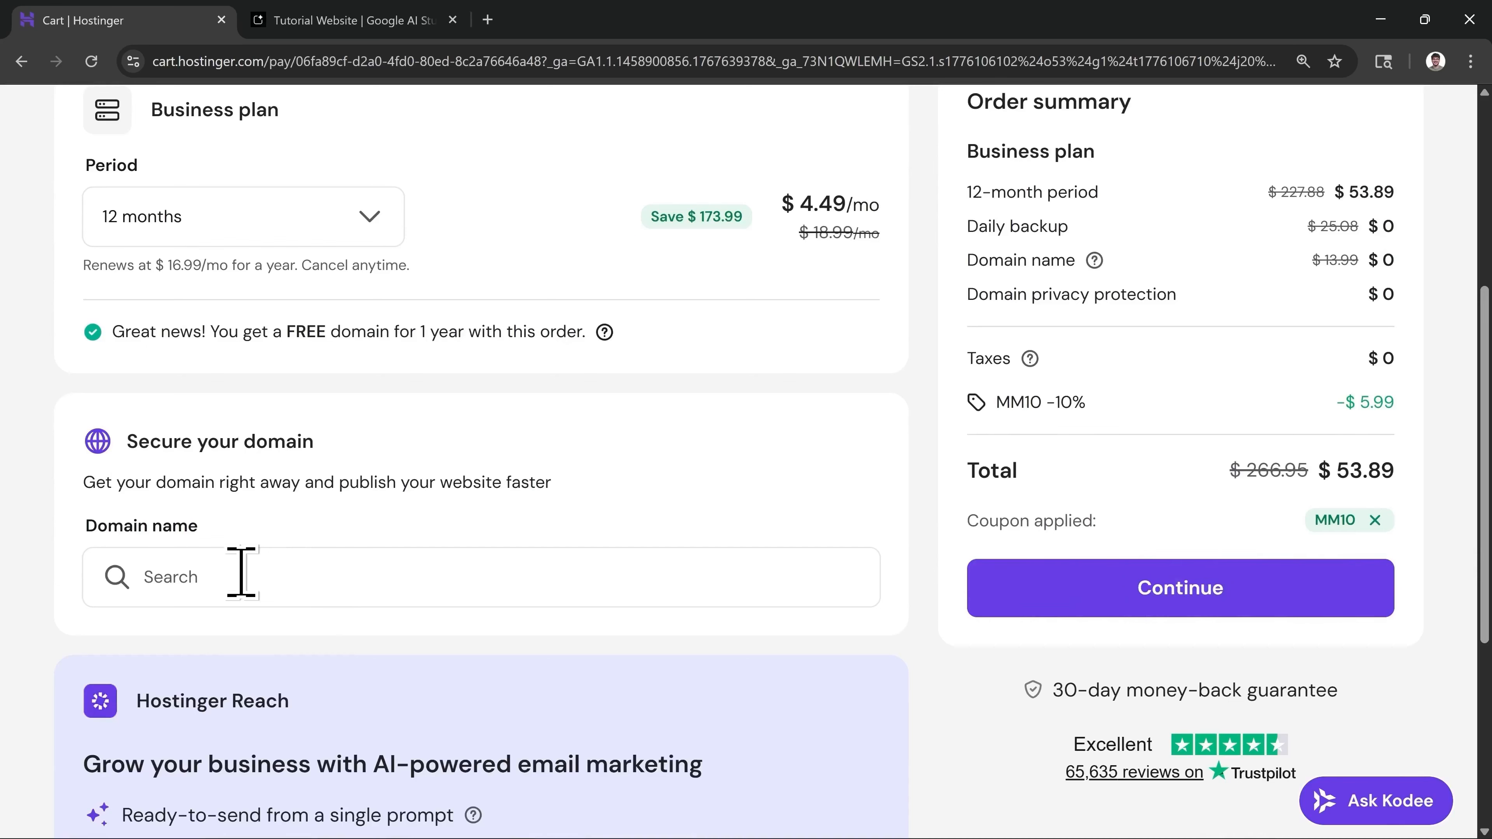
scroll(241, 570, down, 6)
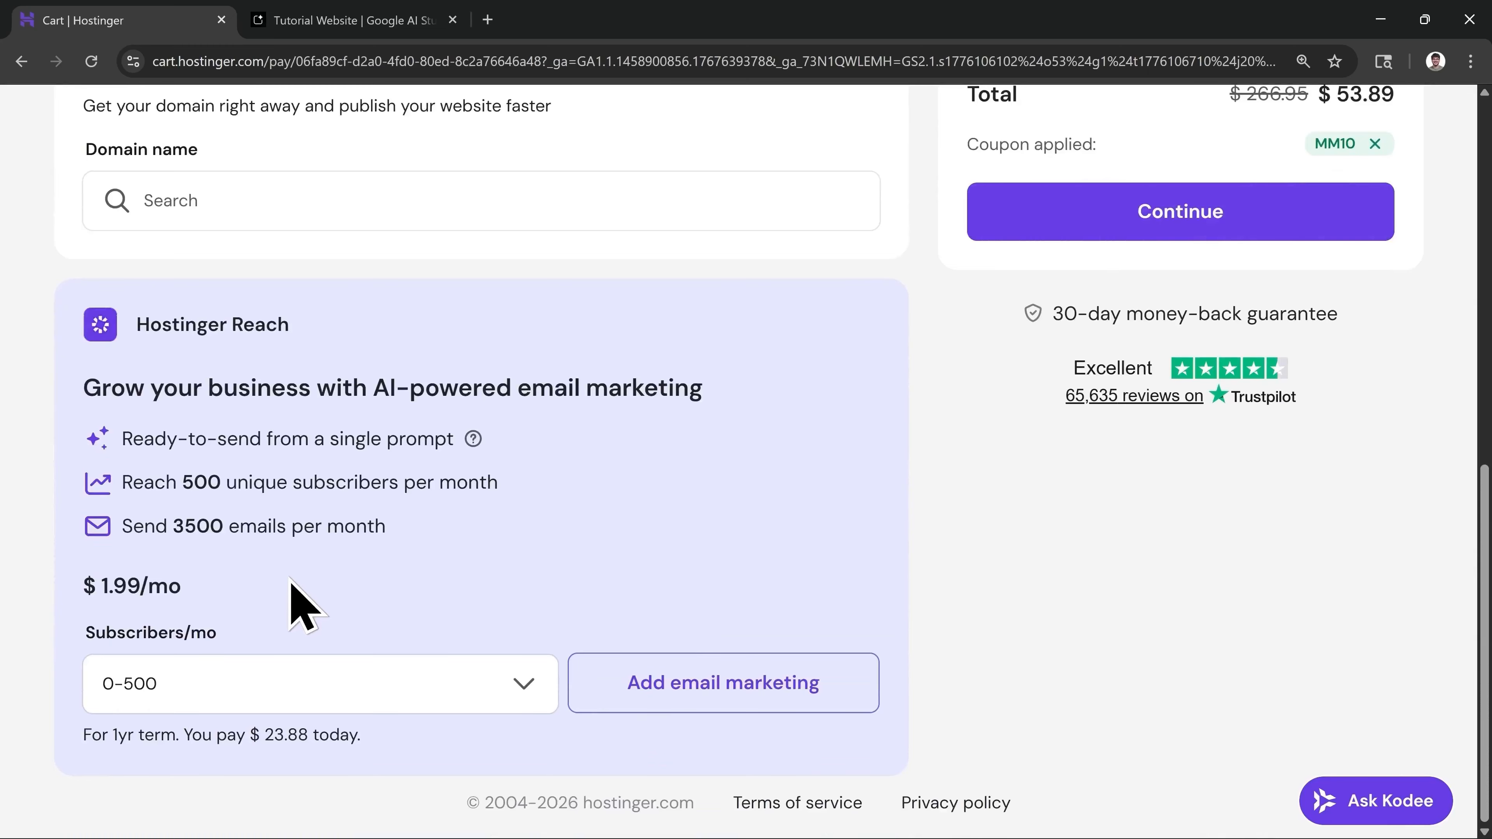
scroll(1060, 690, up, 8)
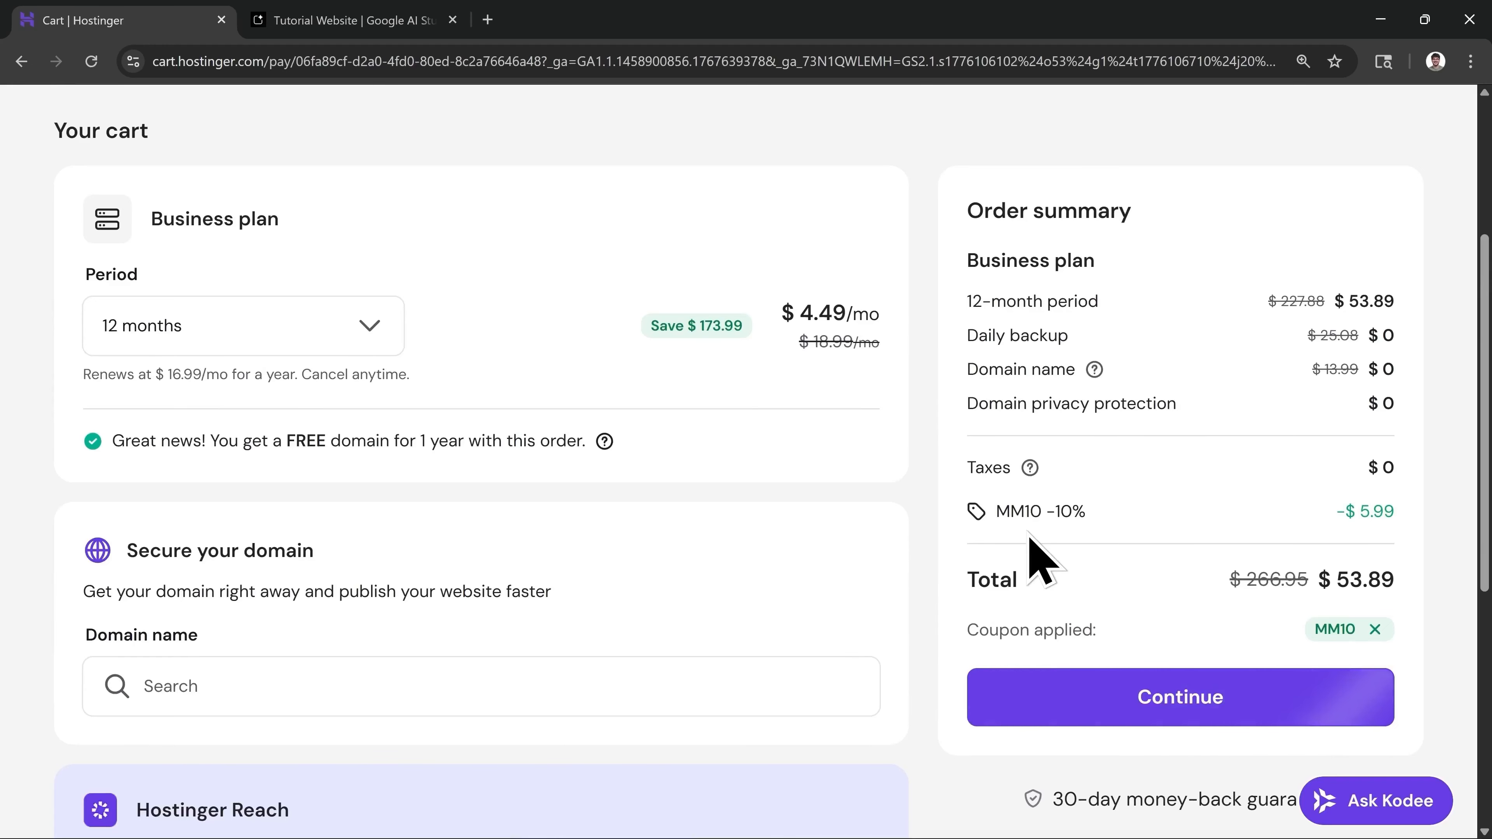
Check out by registering a new Hostinger account with an email address and password.
click(1172, 705)
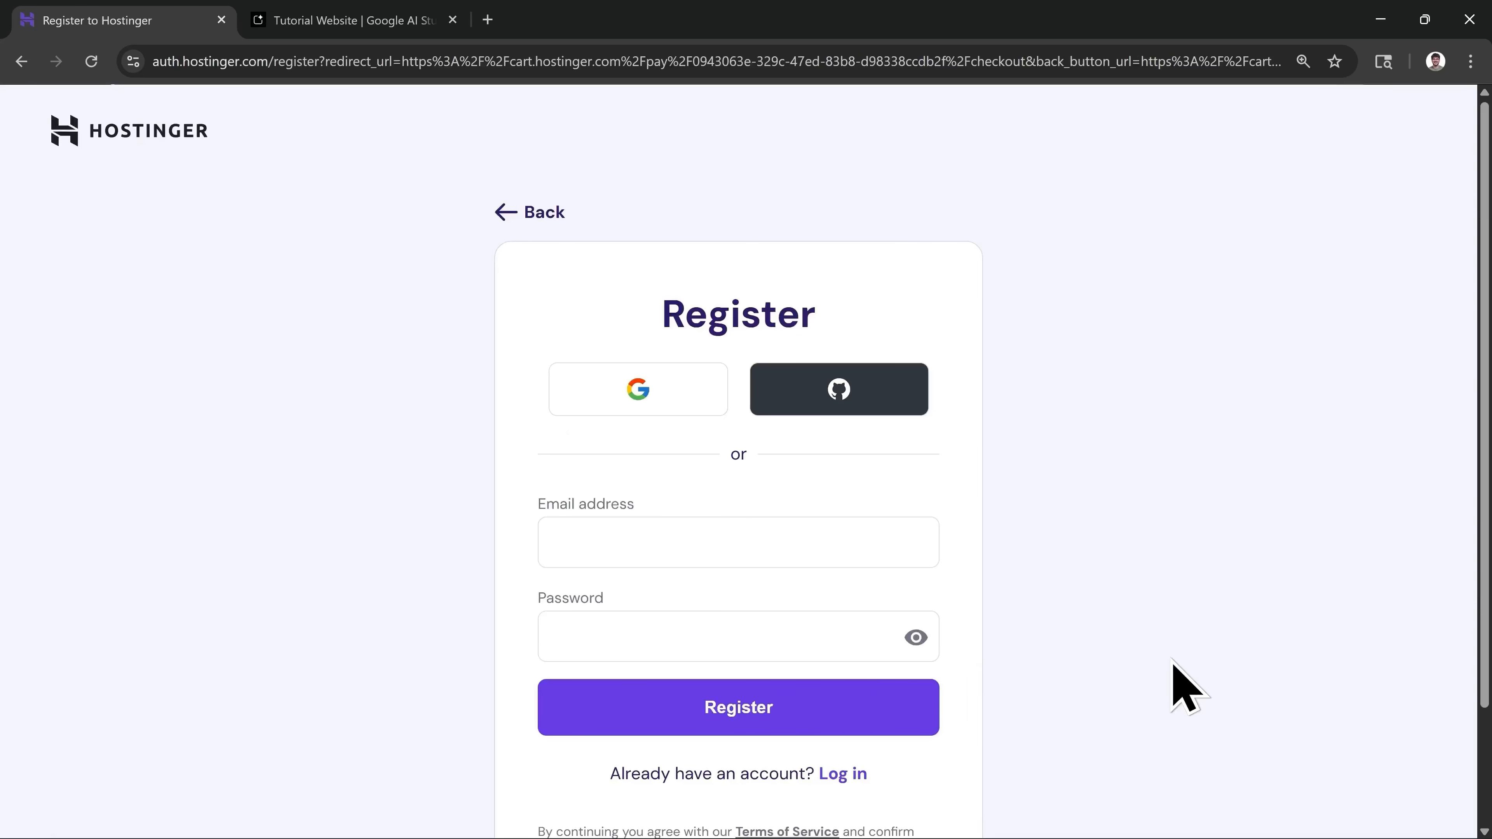
click(599, 535)
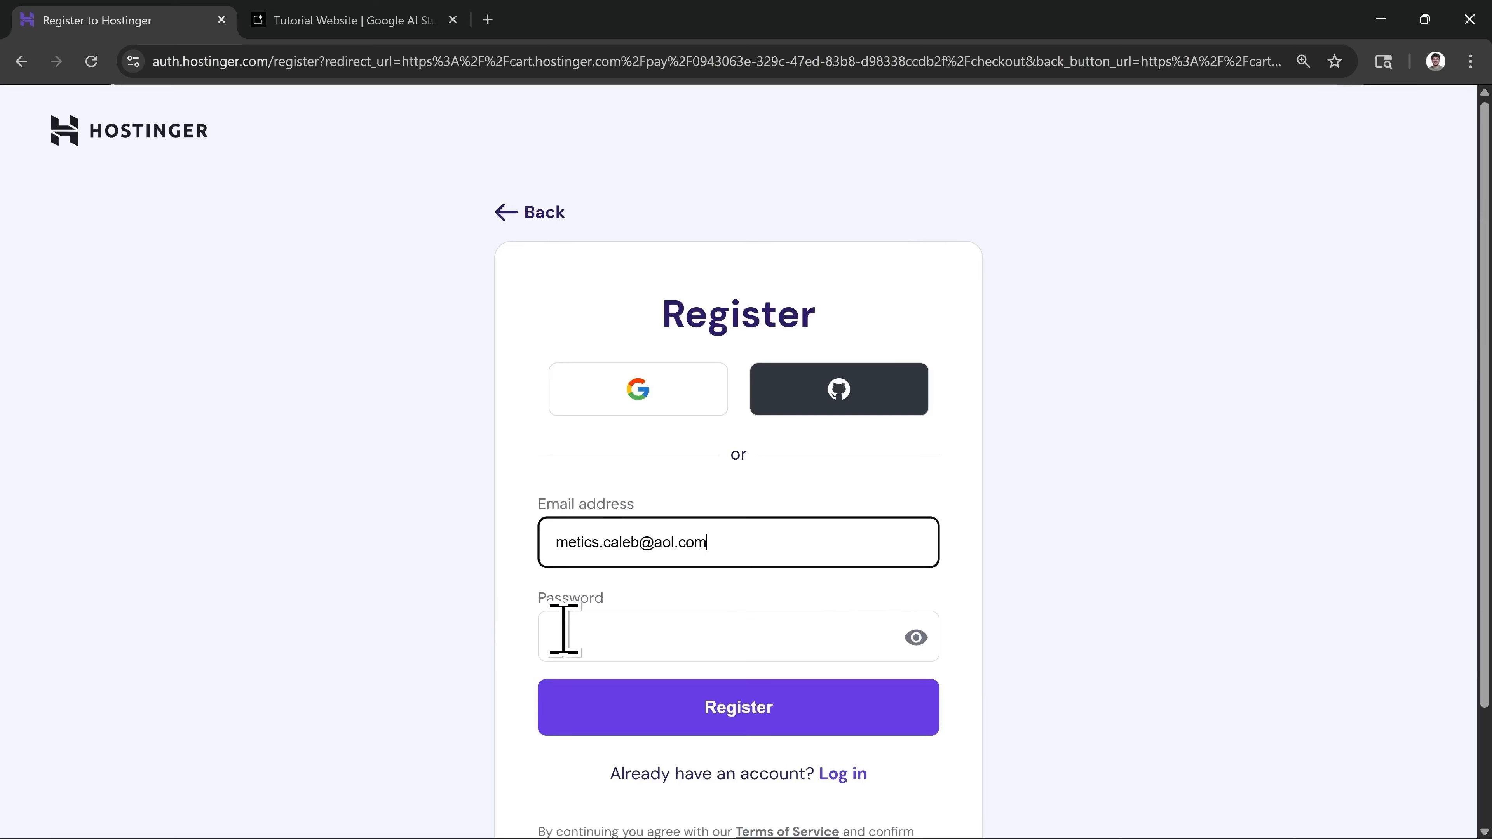
click(586, 635)
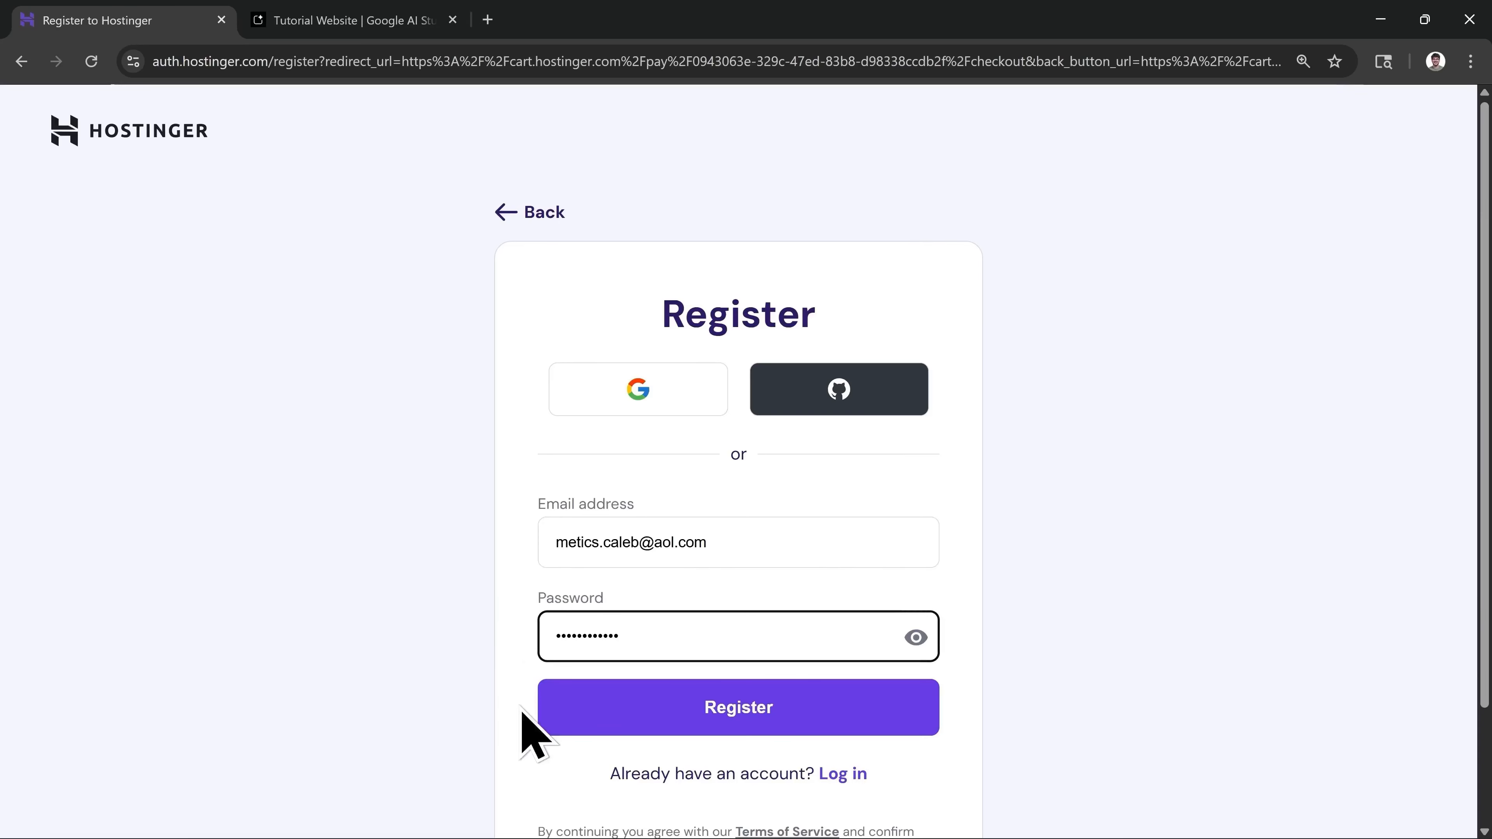
click(739, 730)
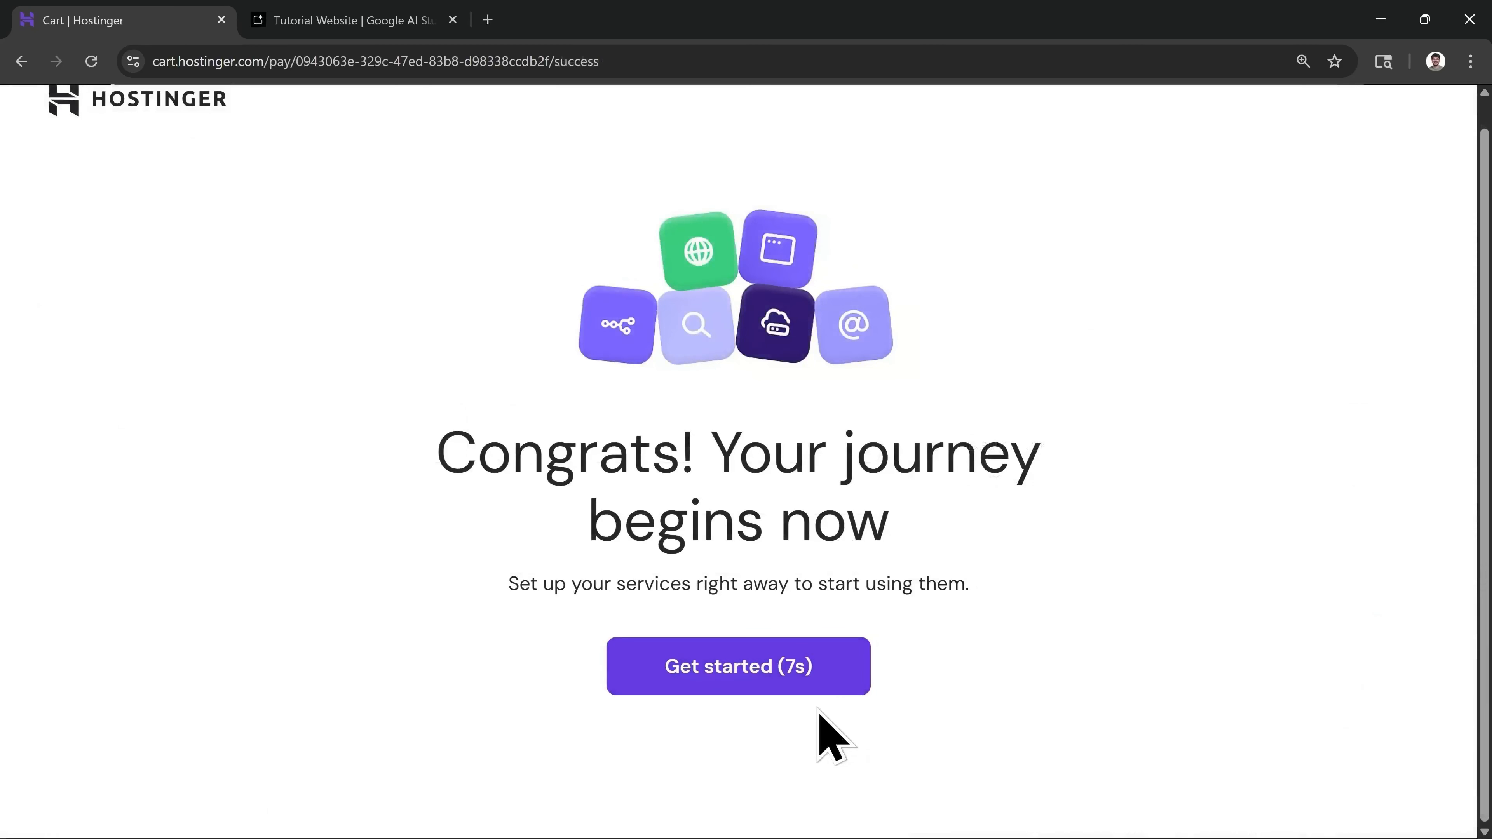
Answer onboarding: the site is for myself or my business, and I'm creating a website.
click(730, 687)
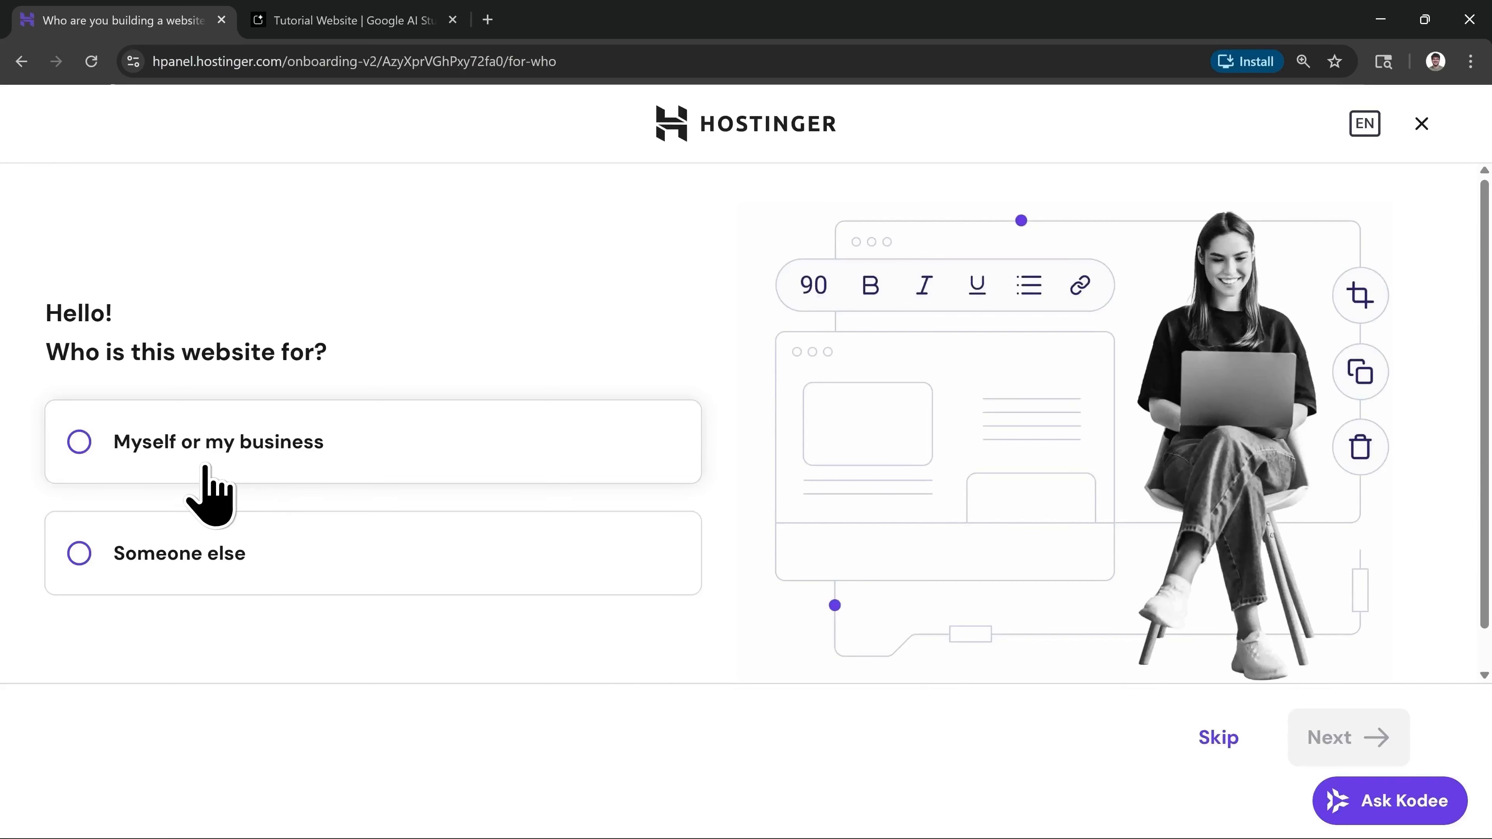
click(205, 494)
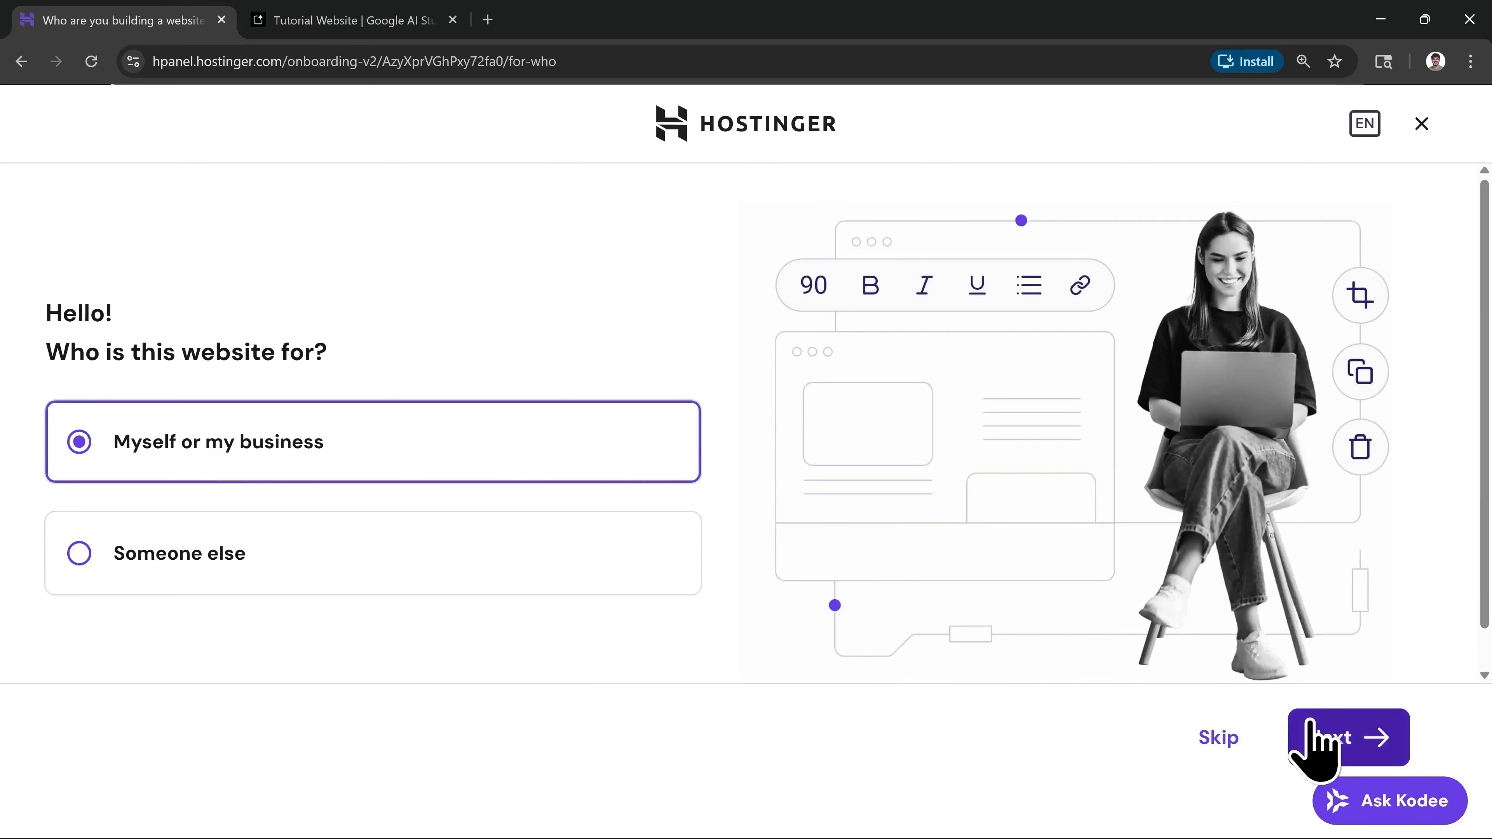
click(1314, 744)
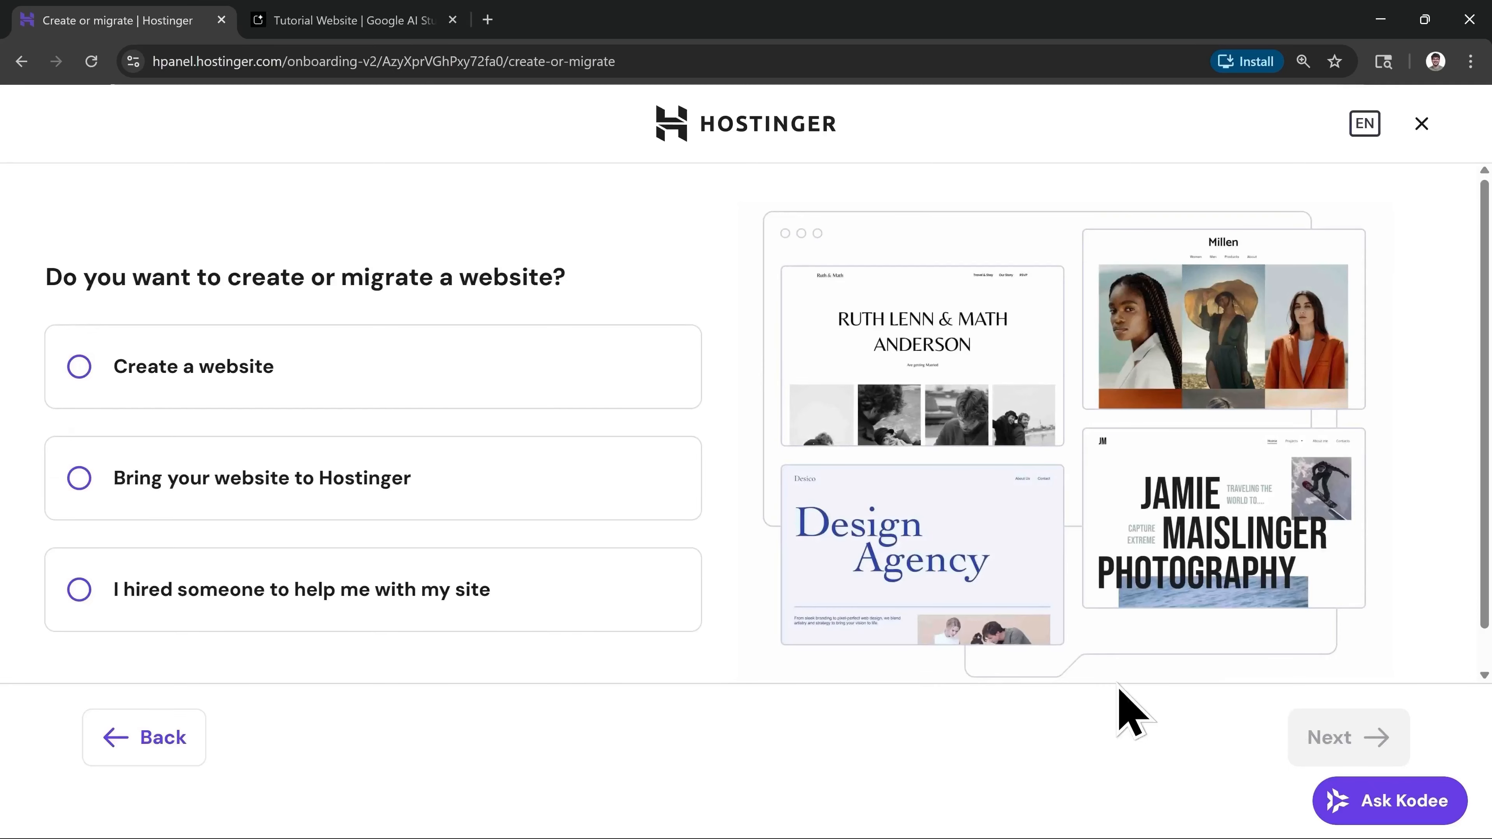
click(249, 423)
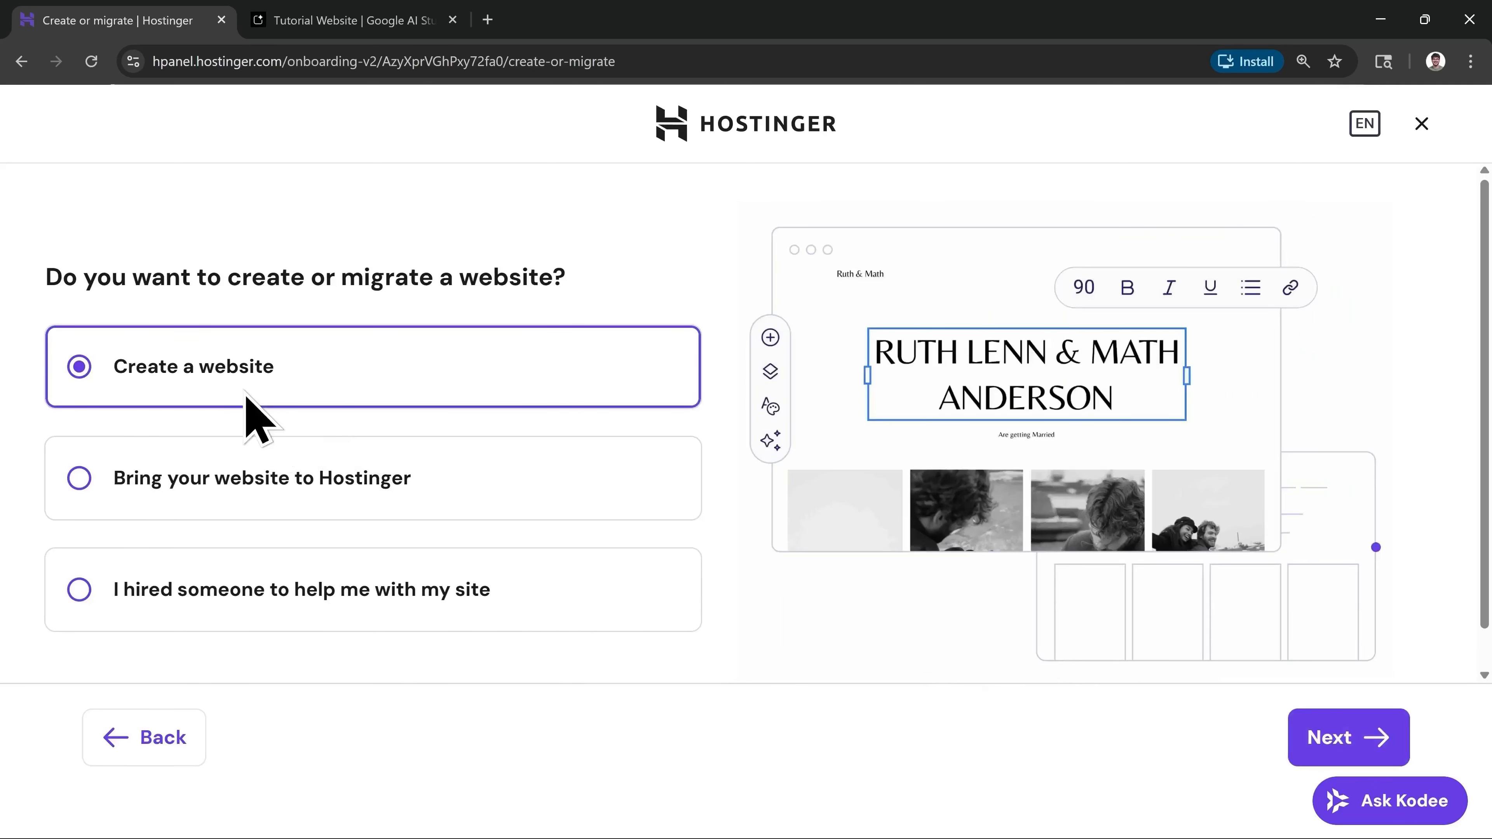
click(1307, 735)
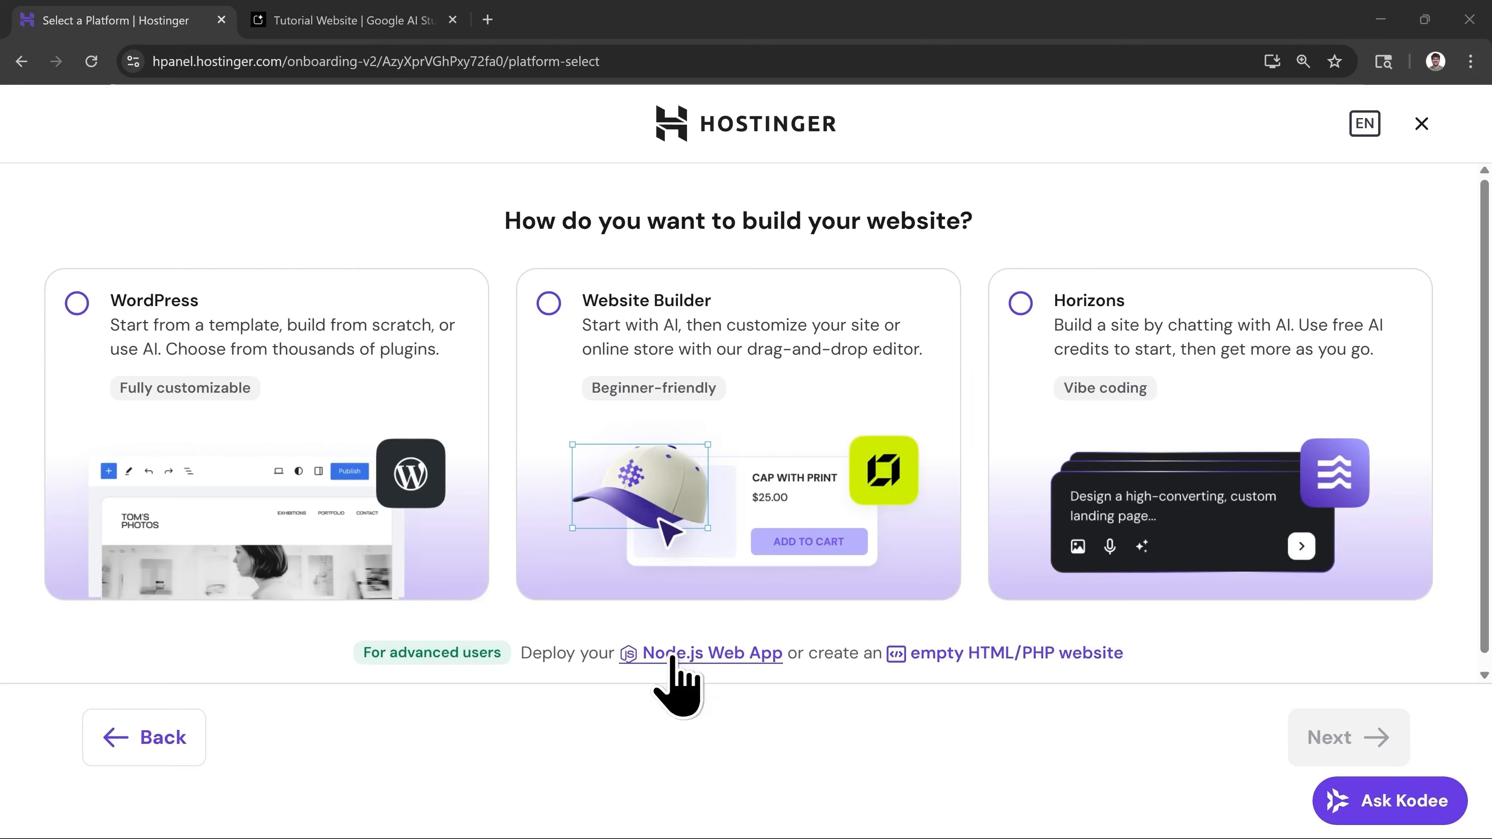
Open the GitHub section in the AI Studio project's settings panel.
click(363, 26)
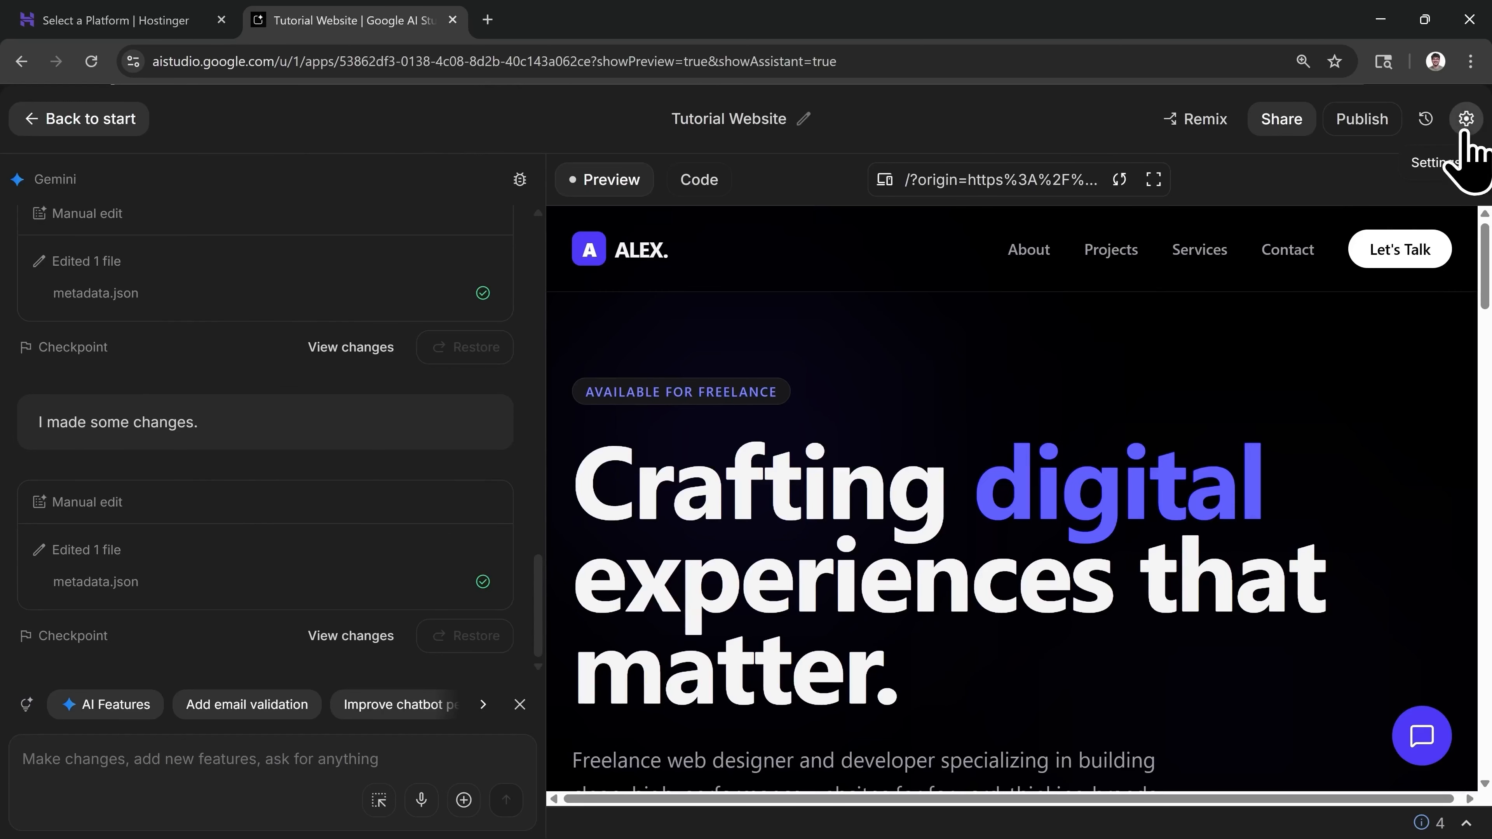
click(1466, 121)
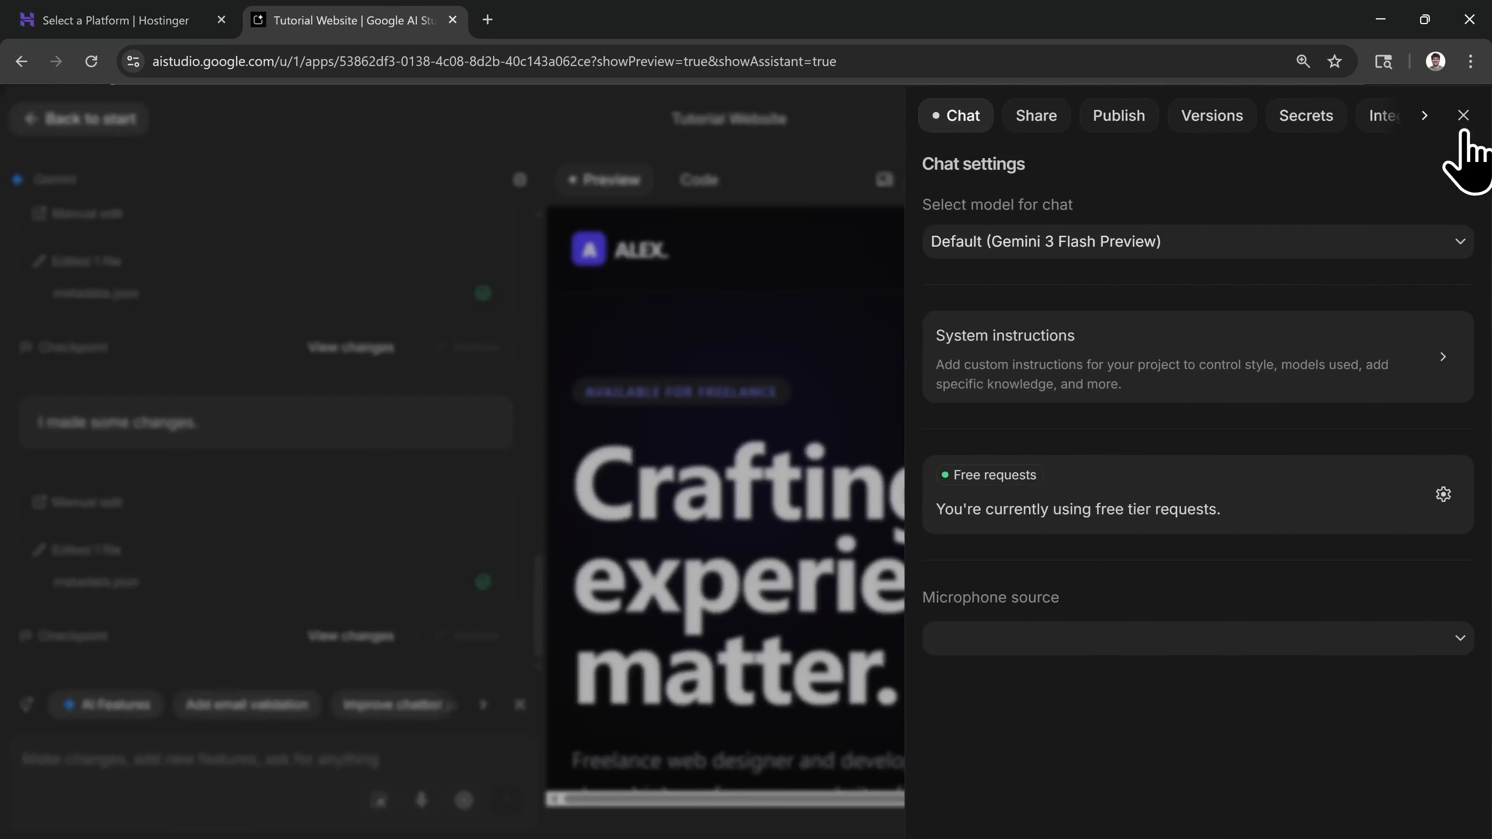
click(1426, 116)
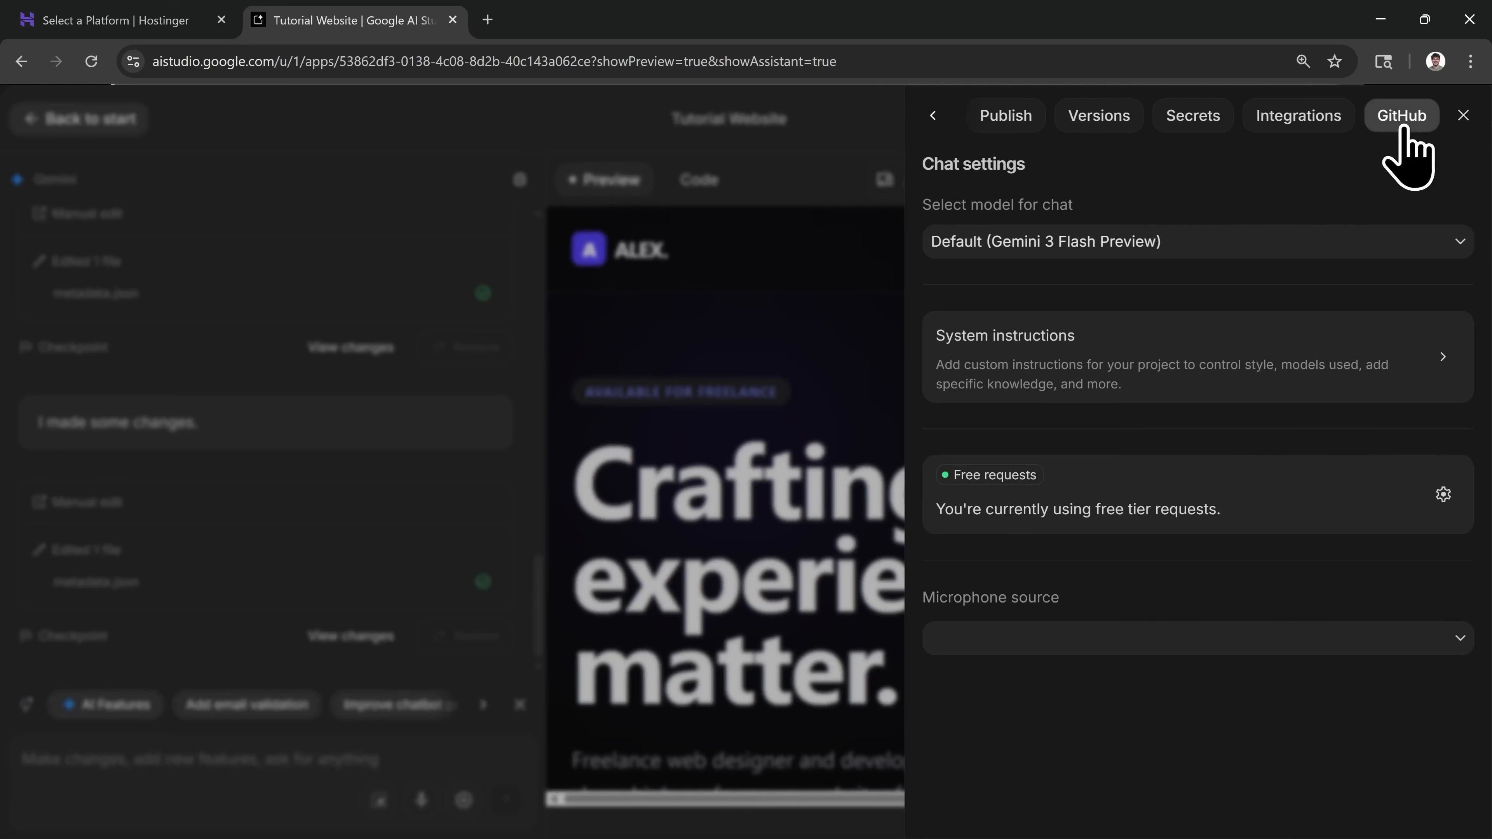
click(1405, 118)
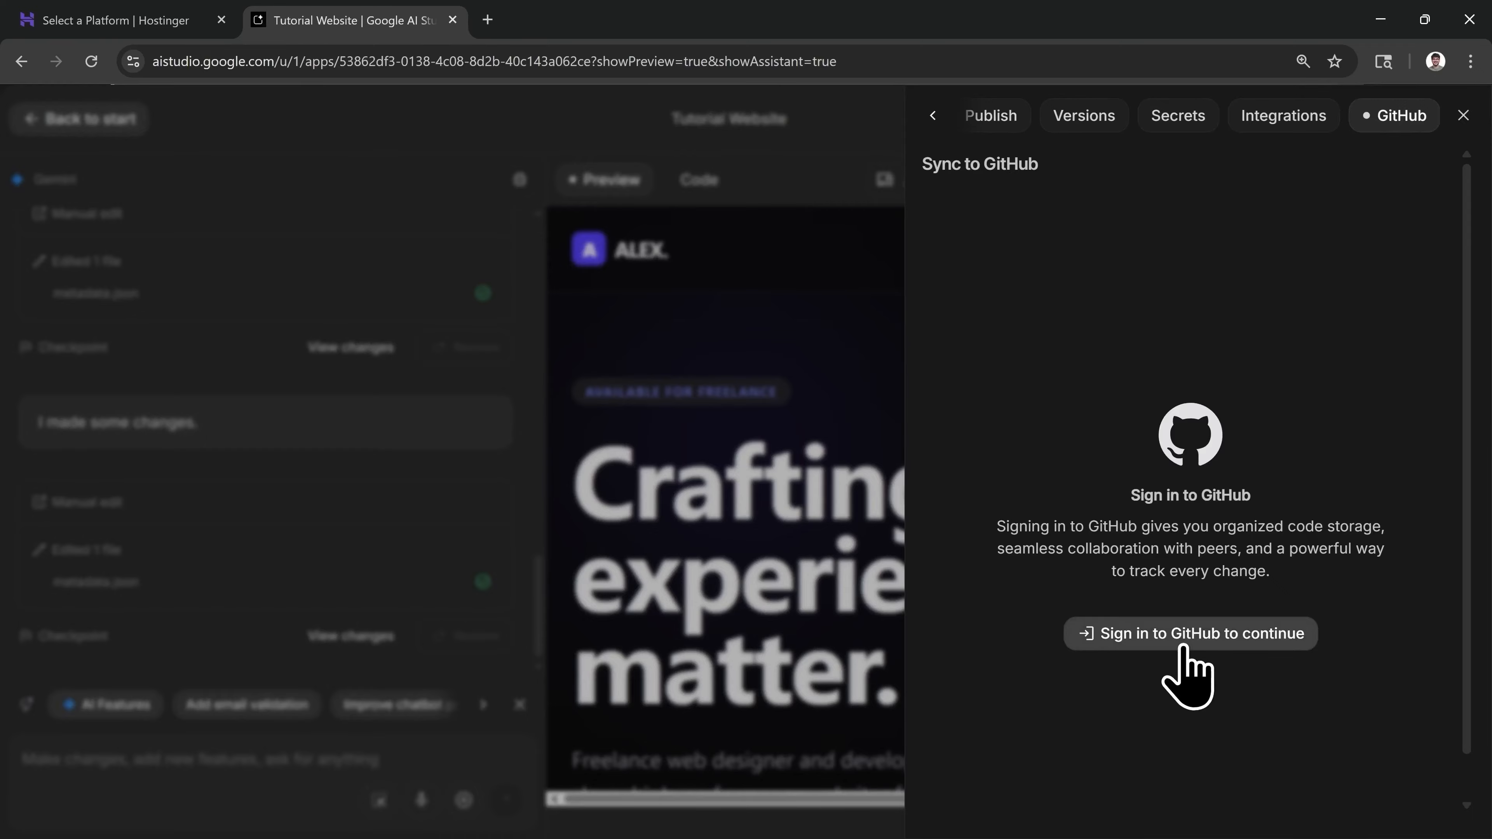
Start GitHub sign-in from AI Studio and go to the create-account page.
click(1183, 647)
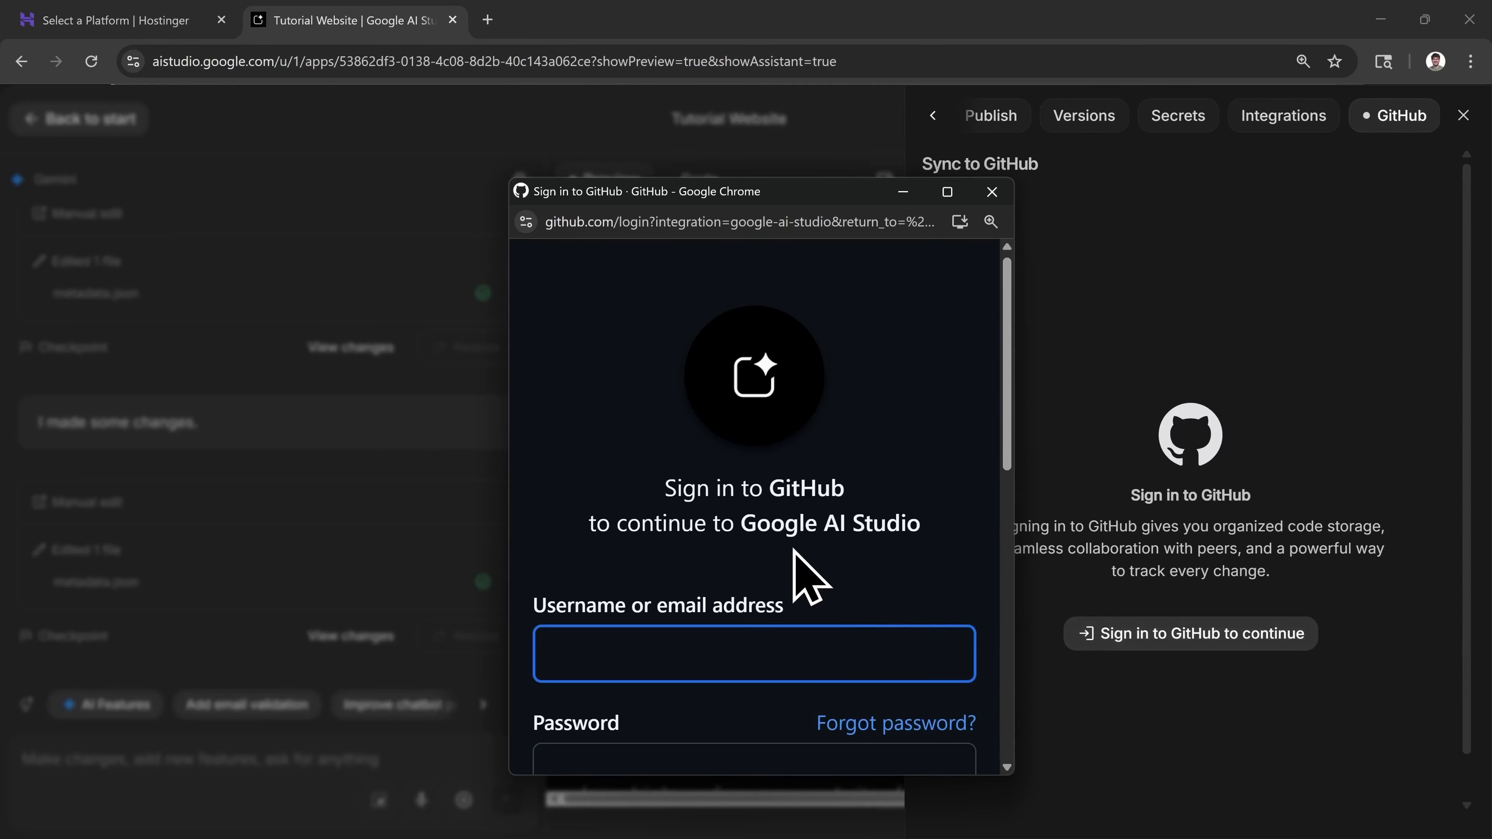
scroll(794, 550, down, 5)
scroll(808, 575, down, 2)
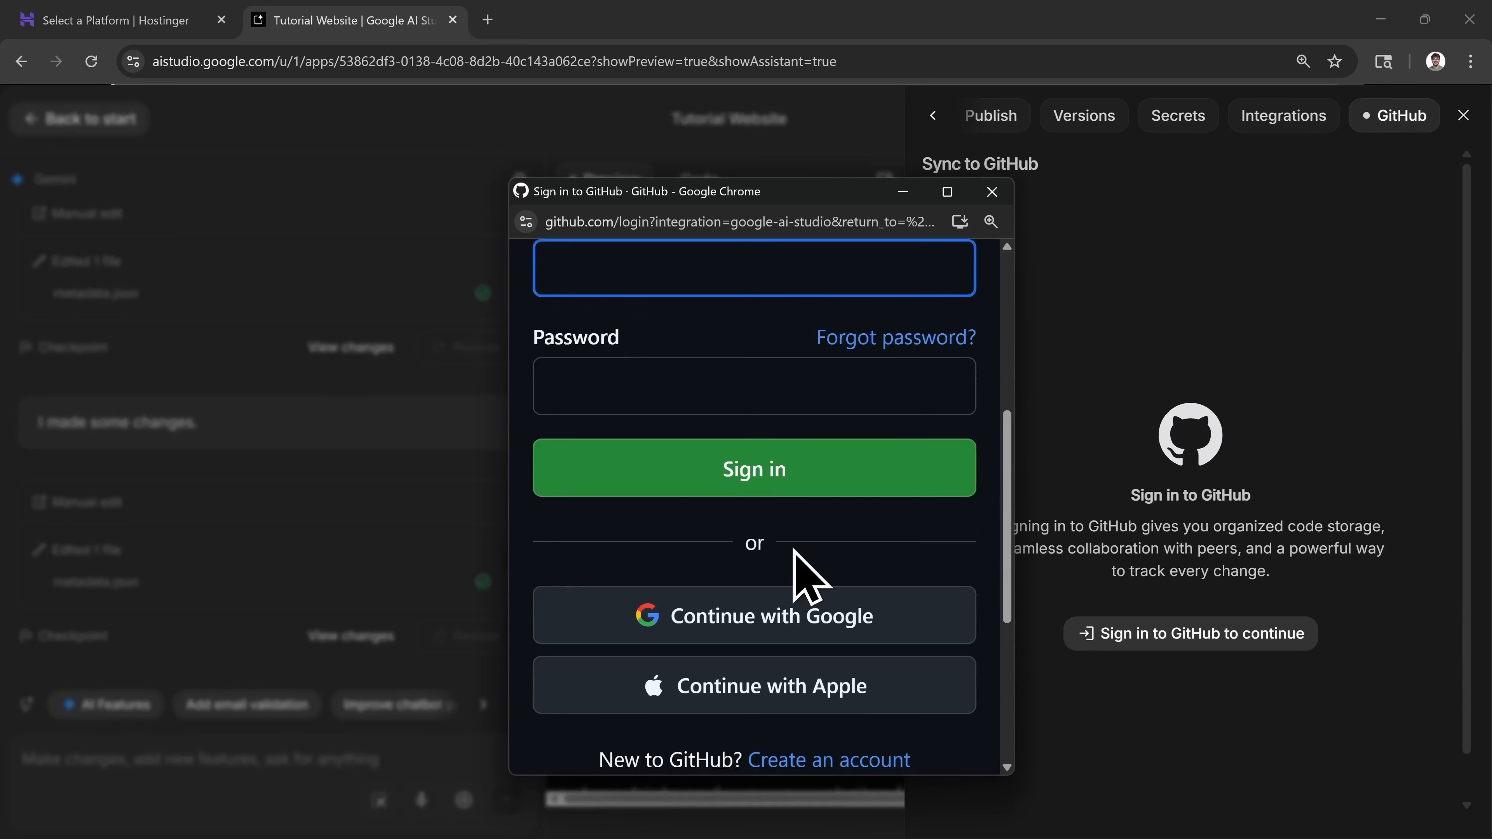
scroll(794, 556, down, 2)
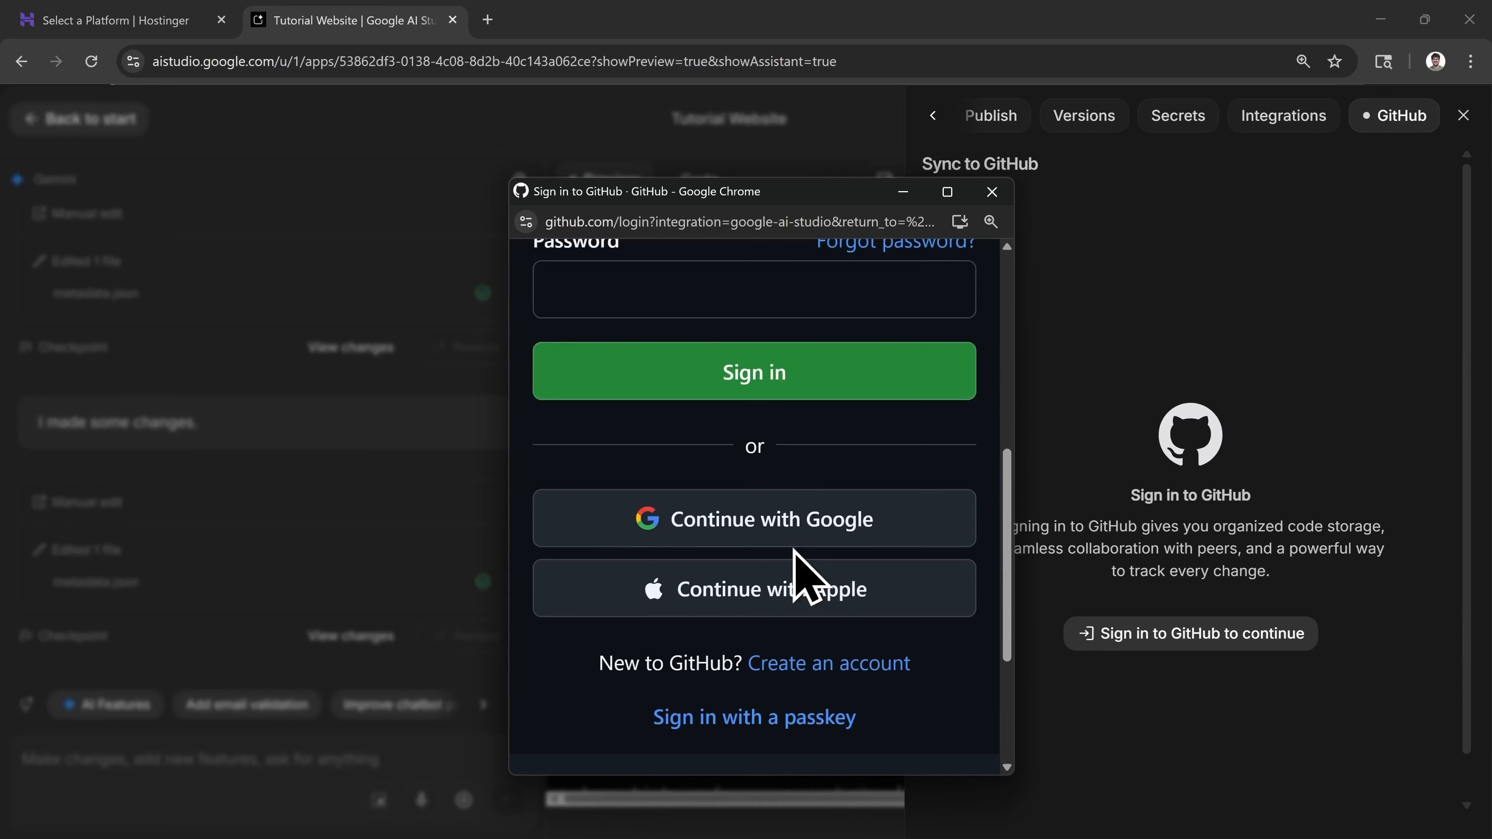
click(813, 668)
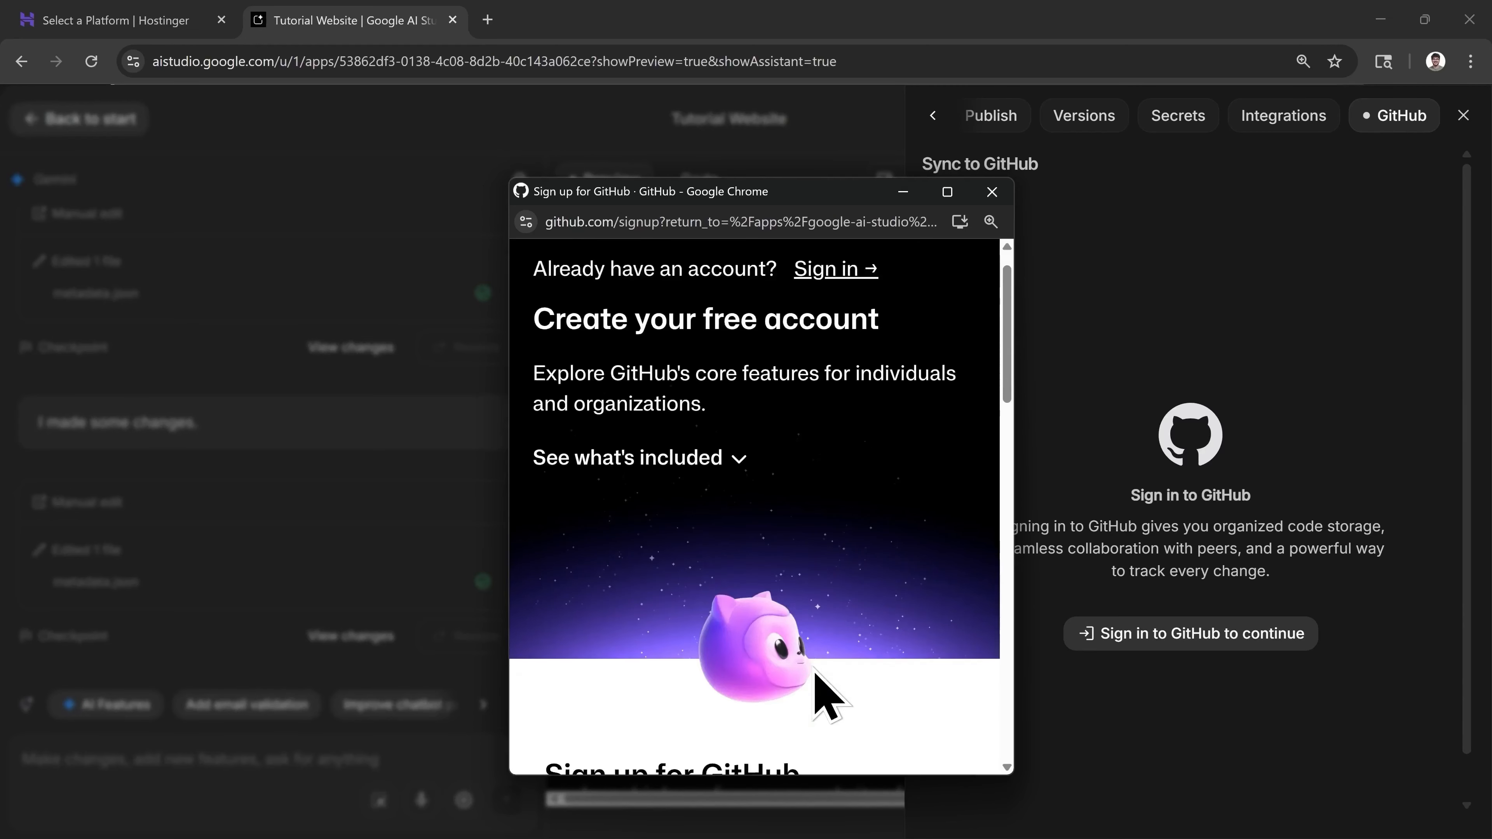
scroll(816, 688, down, 10)
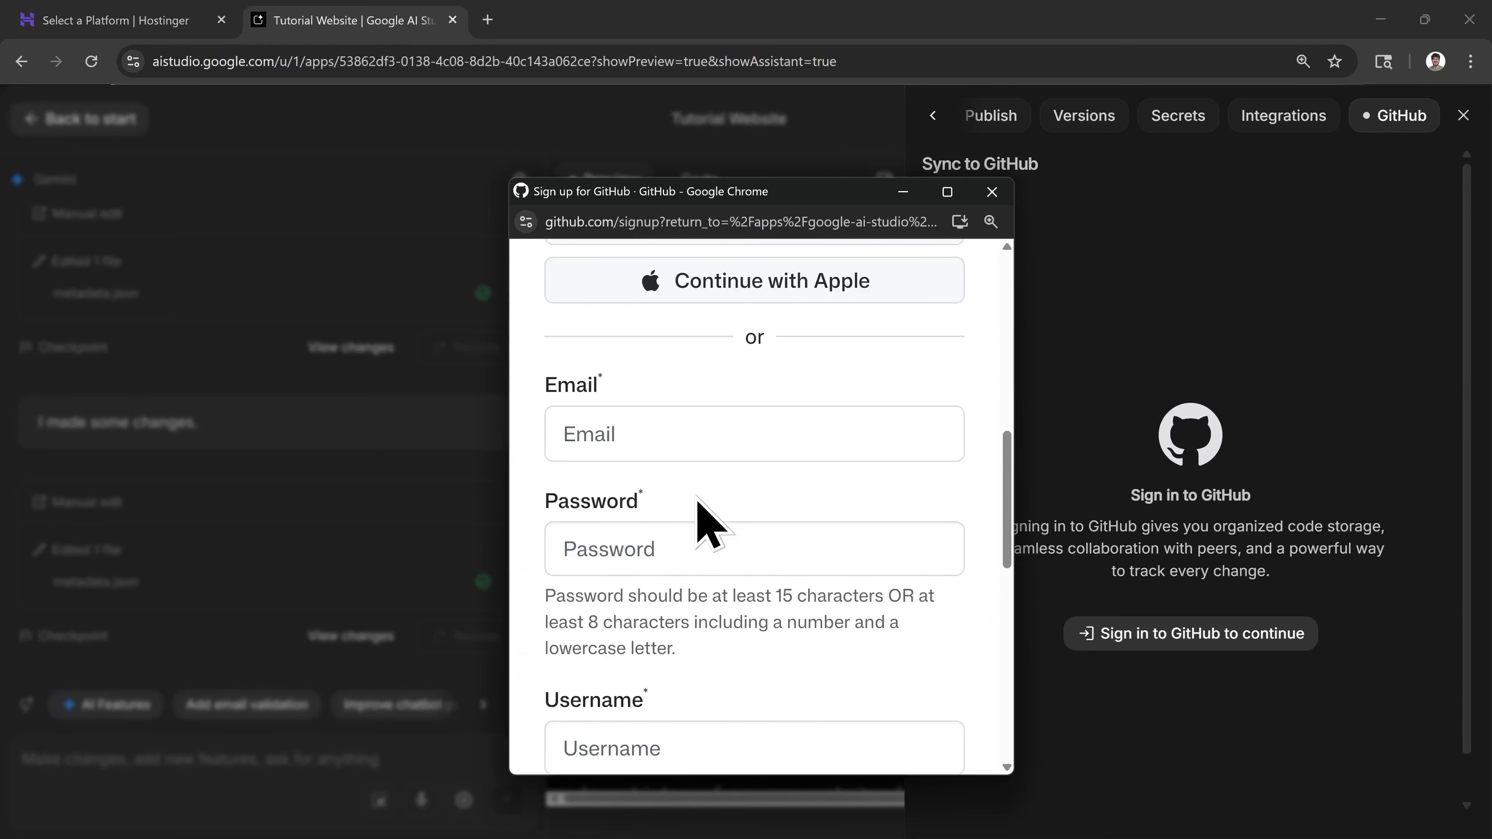
Fill in the new account's email, password and chosen username, and submit it.
click(662, 438)
key(ctrl+v)
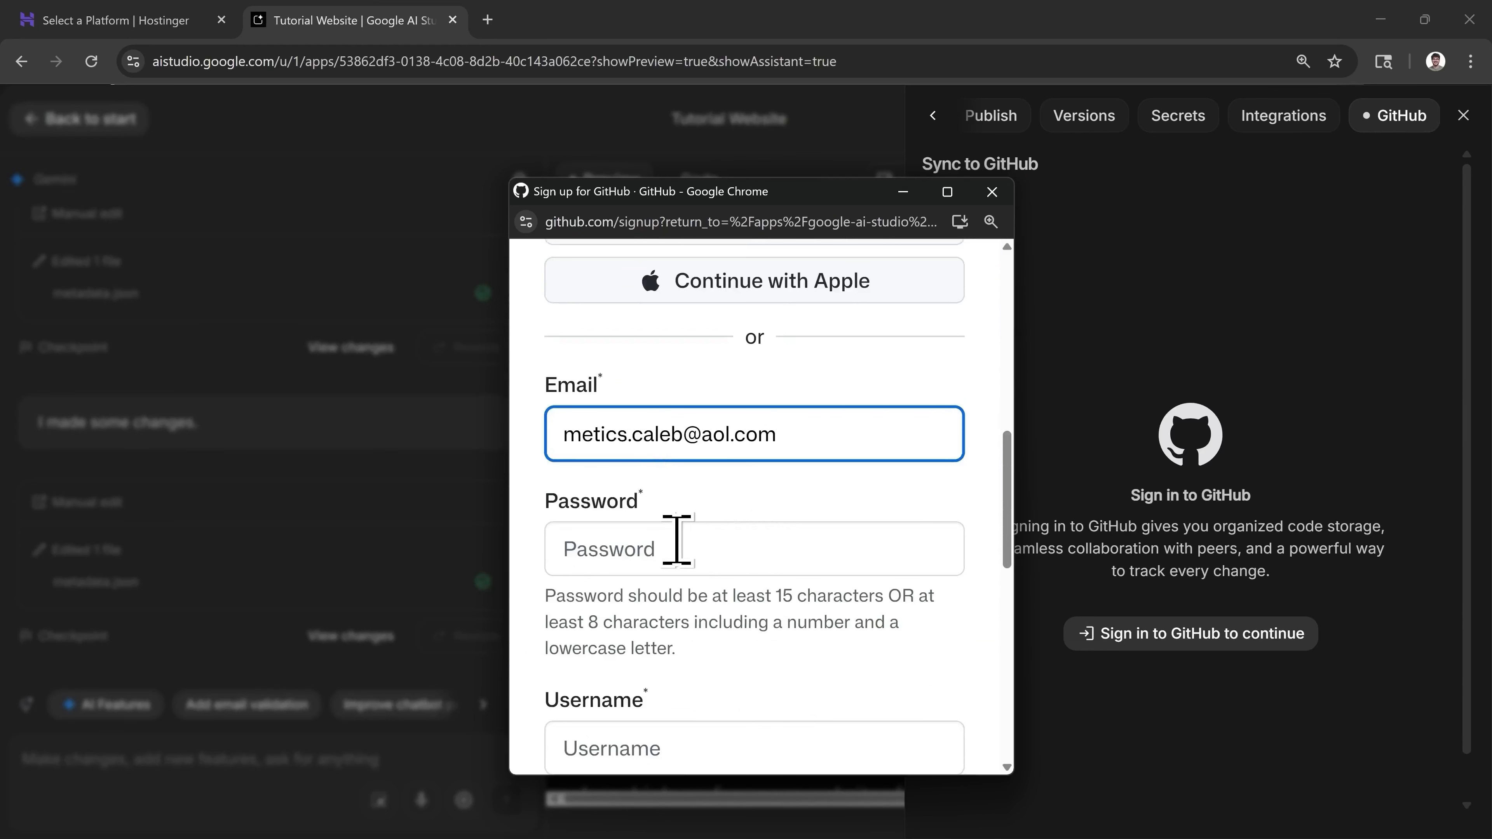
click(677, 540)
text(••••••)
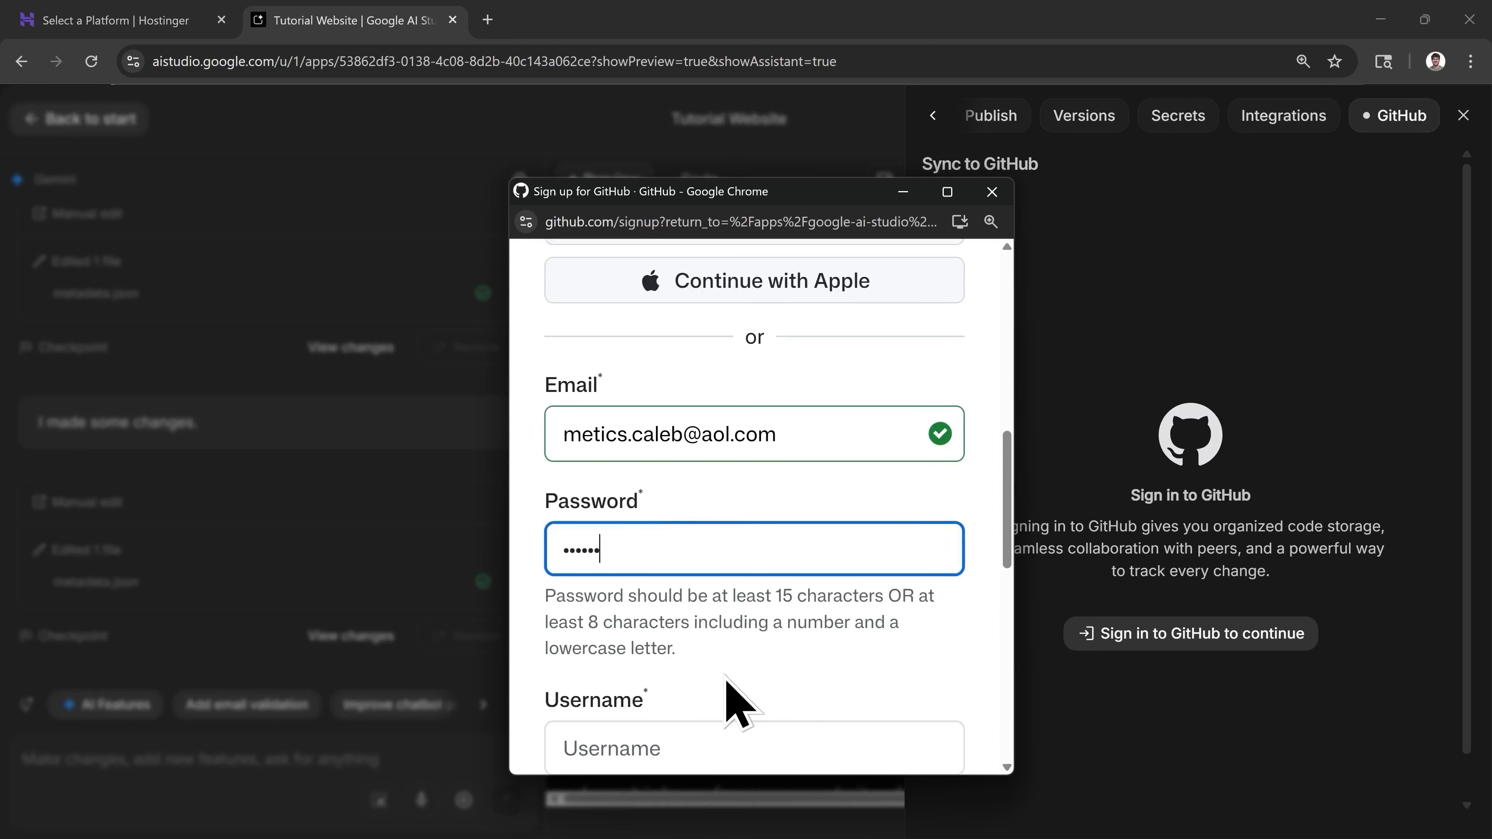
text(•••••••)
scroll(735, 703, down, 3)
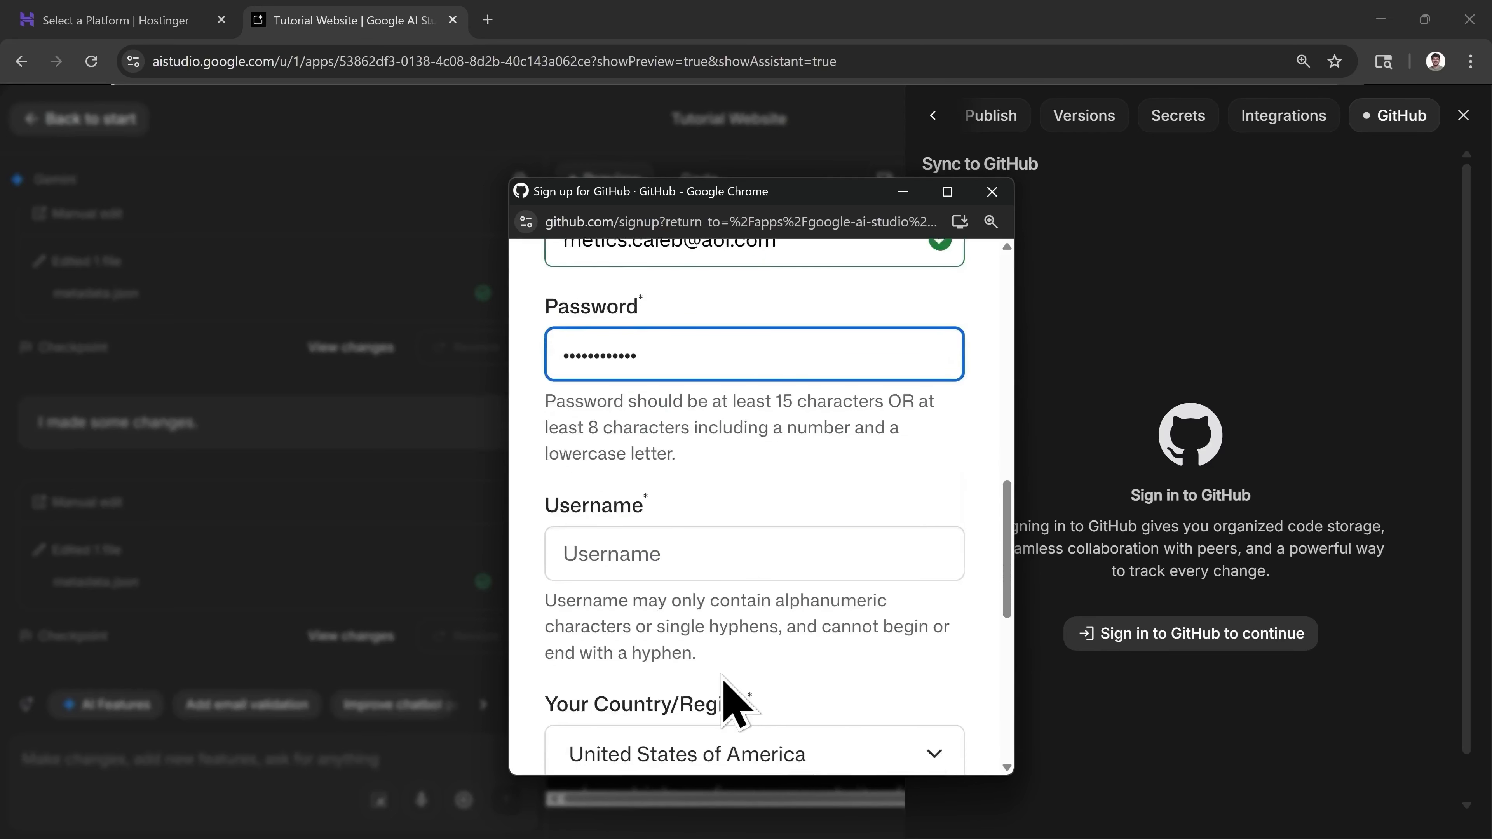
scroll(728, 700, down, 2)
click(676, 464)
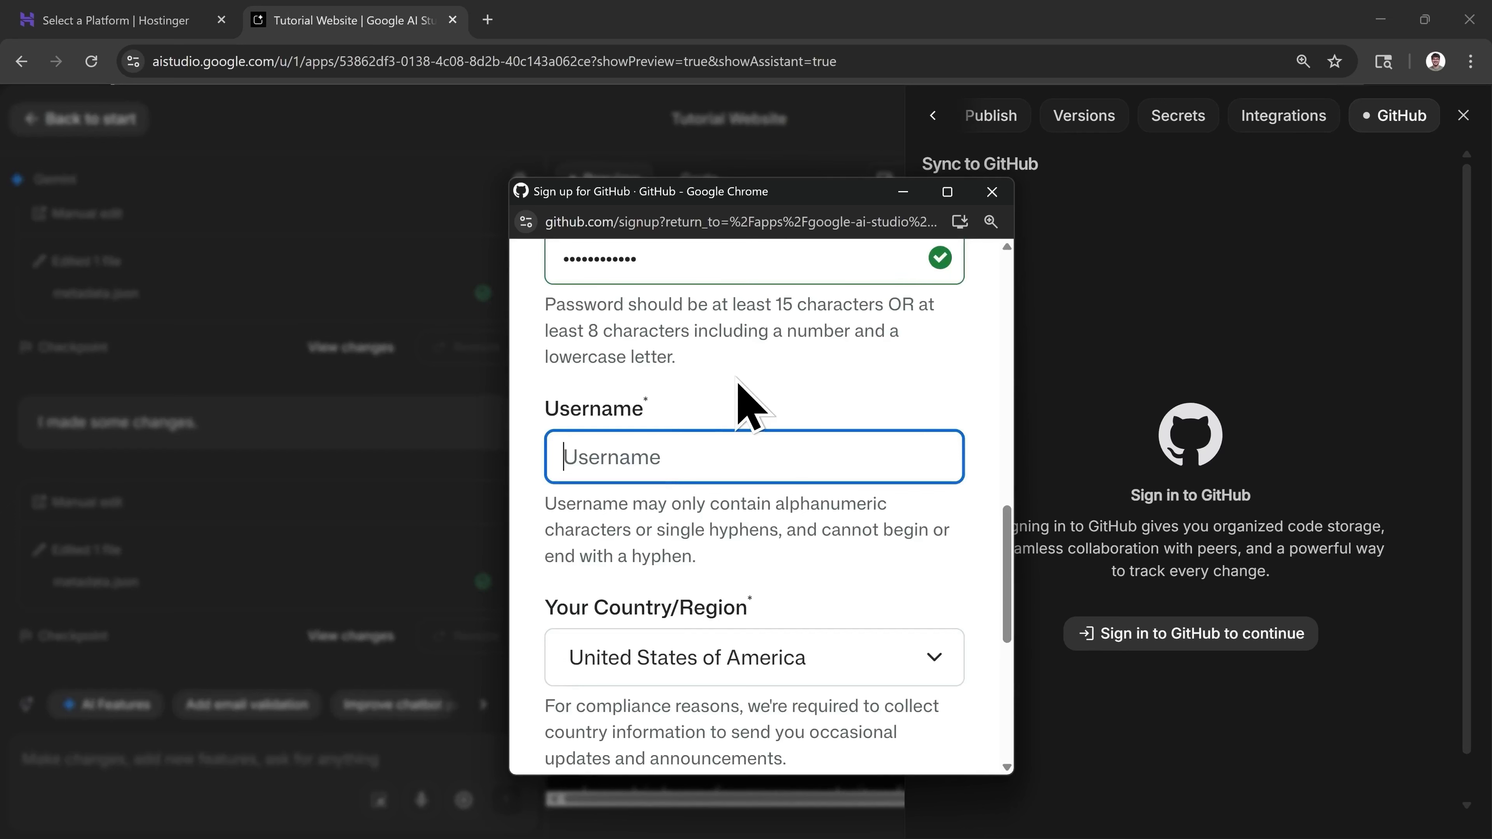
text(meticscalebtutorial)
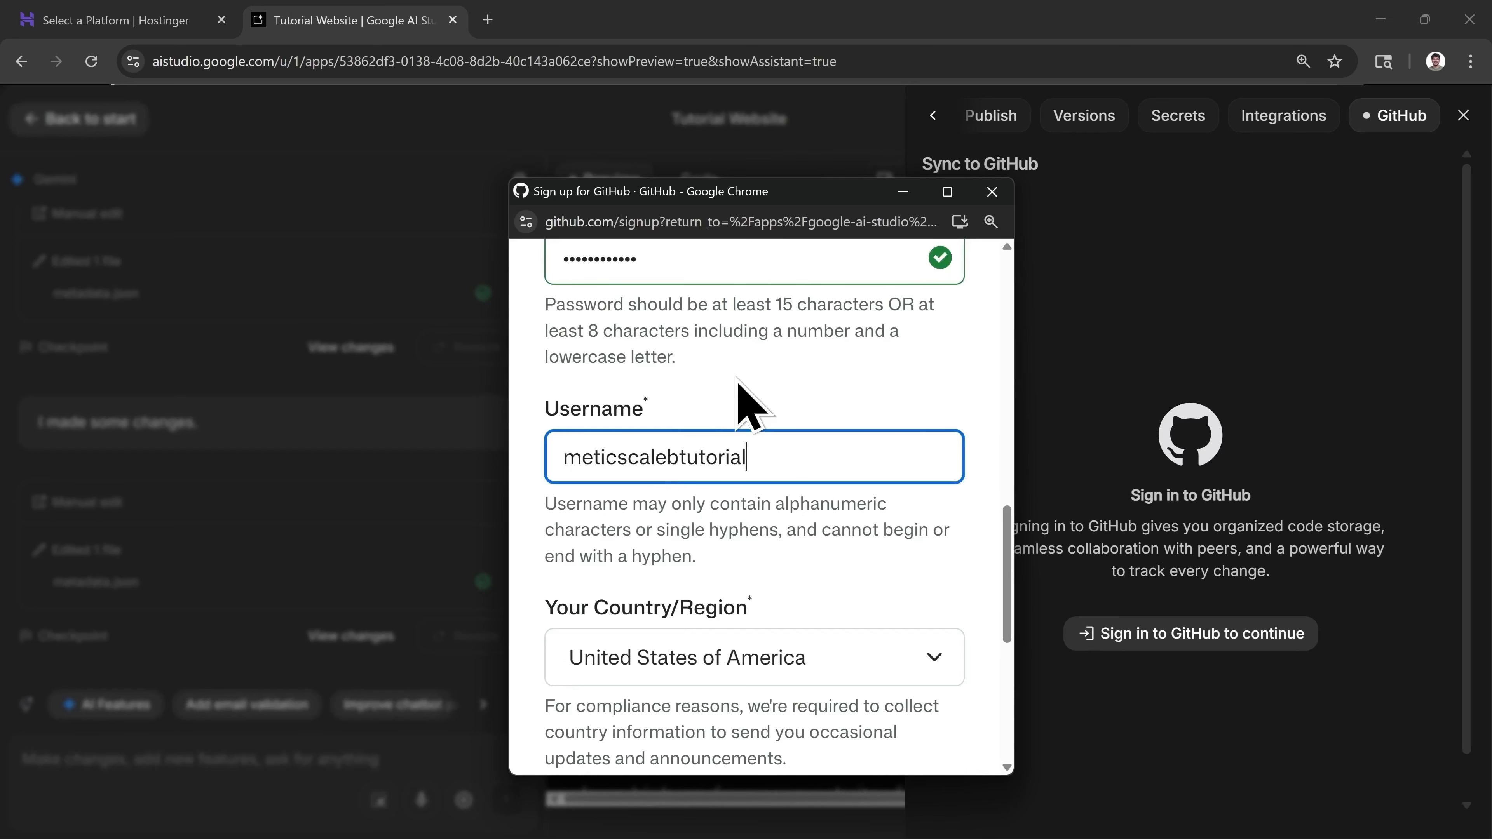
text(s)
scroll(743, 406, down, 3)
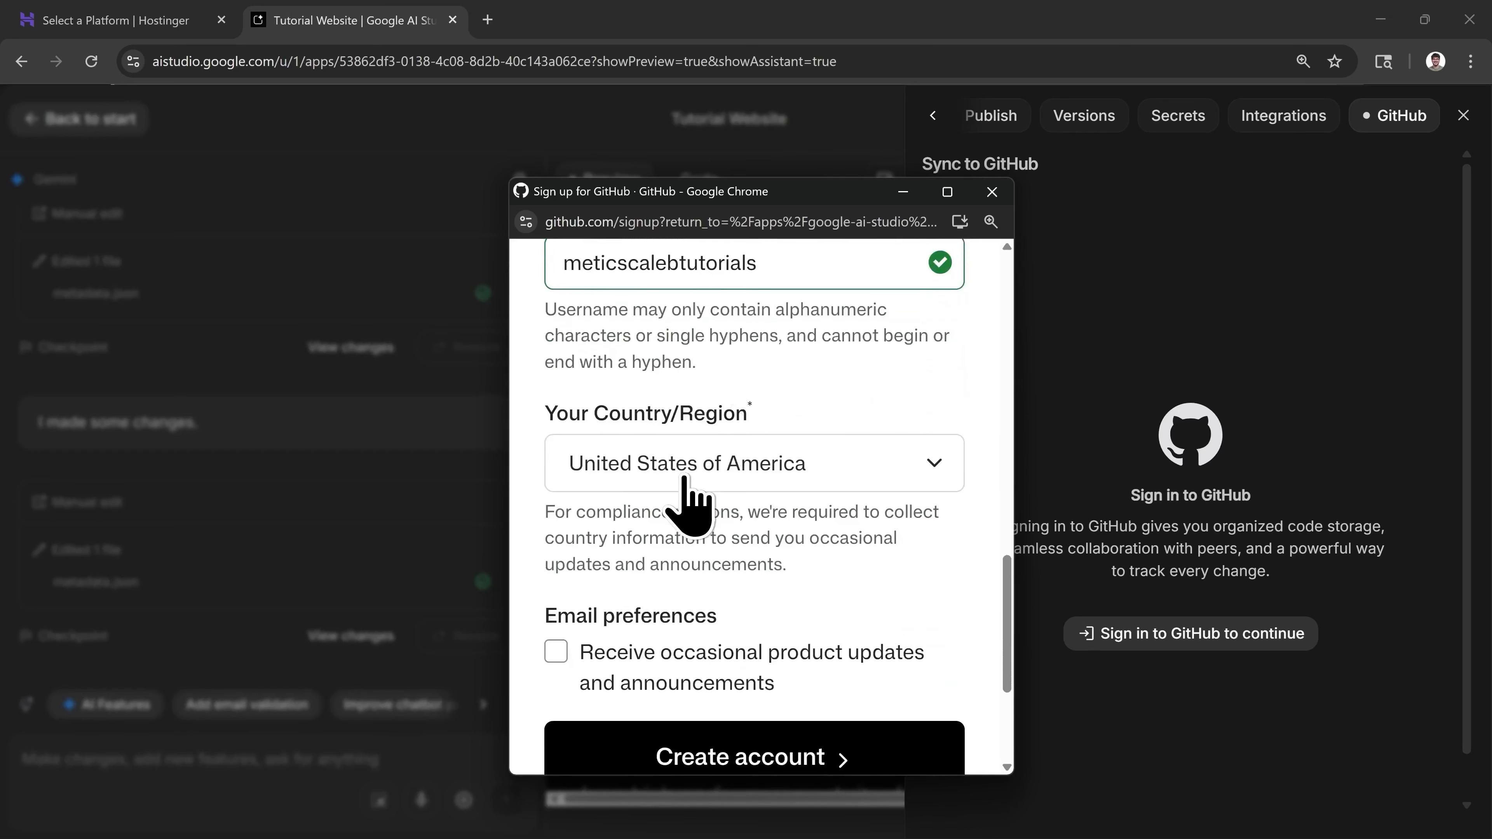
scroll(685, 488, down, 4)
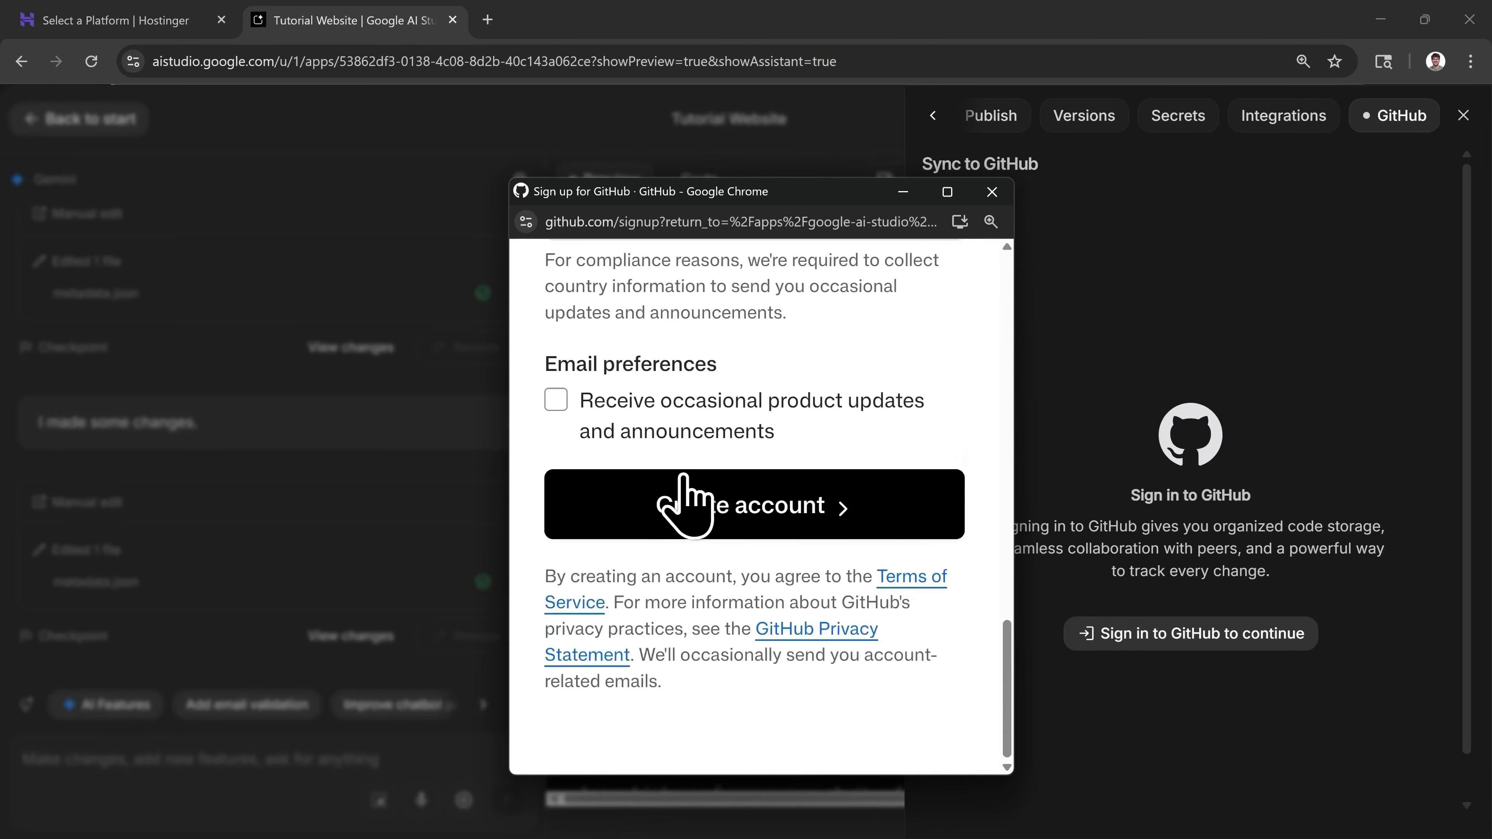
click(735, 531)
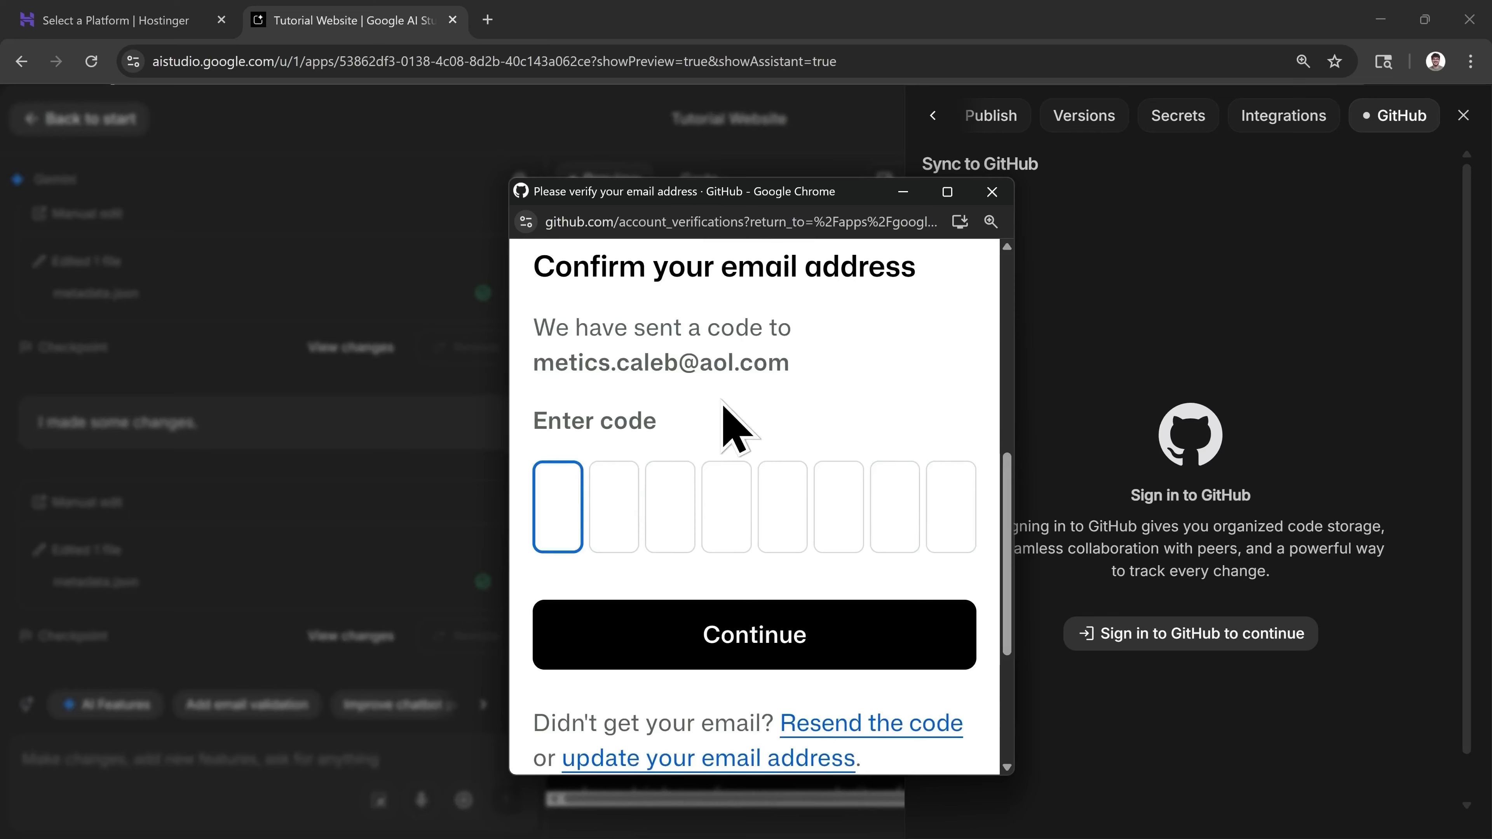
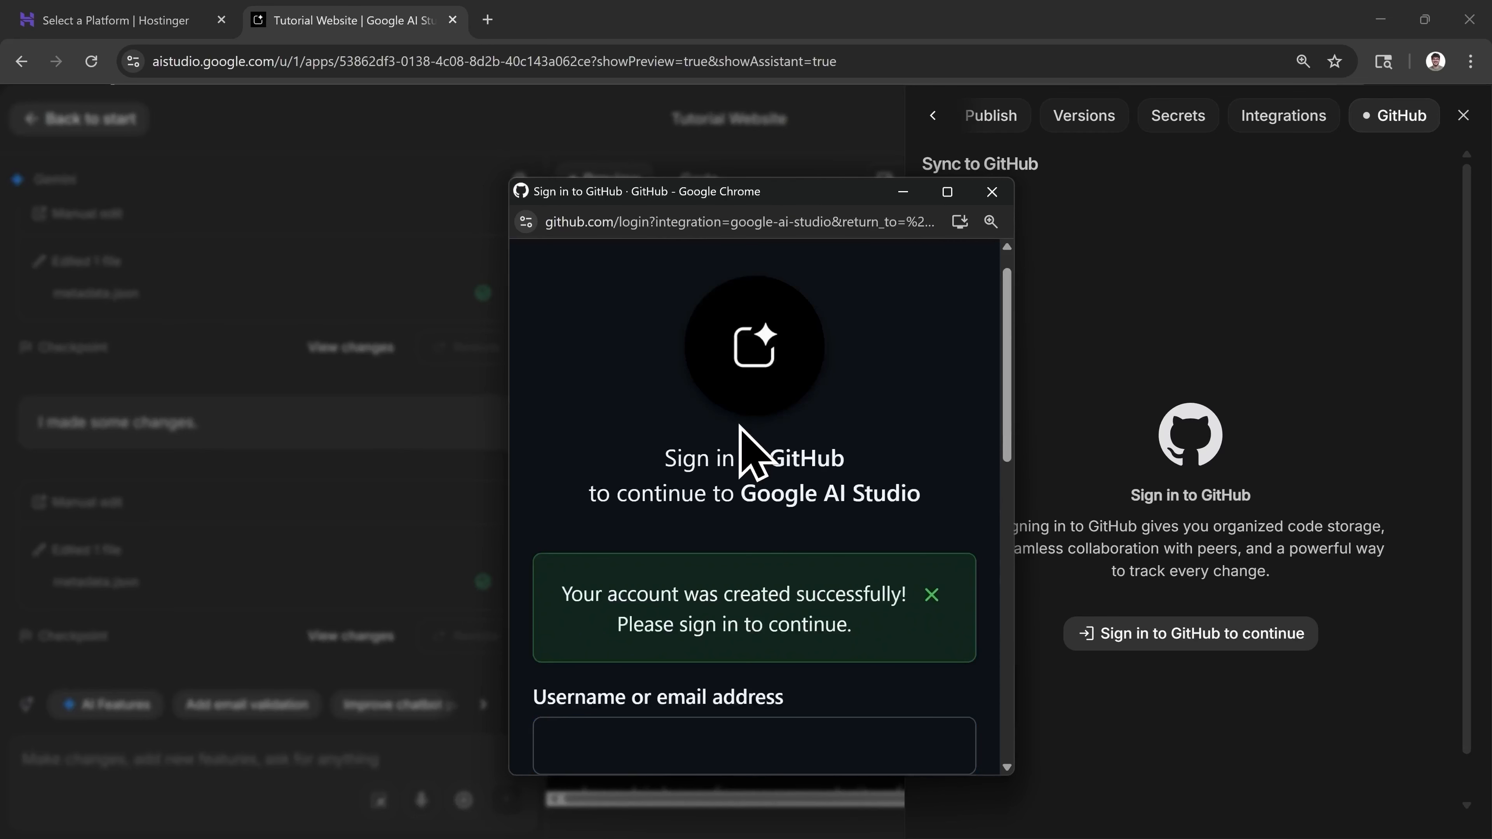
Enter the emailed verification code, then sign in with the new account's email and password.
scroll(739, 427, down, 2)
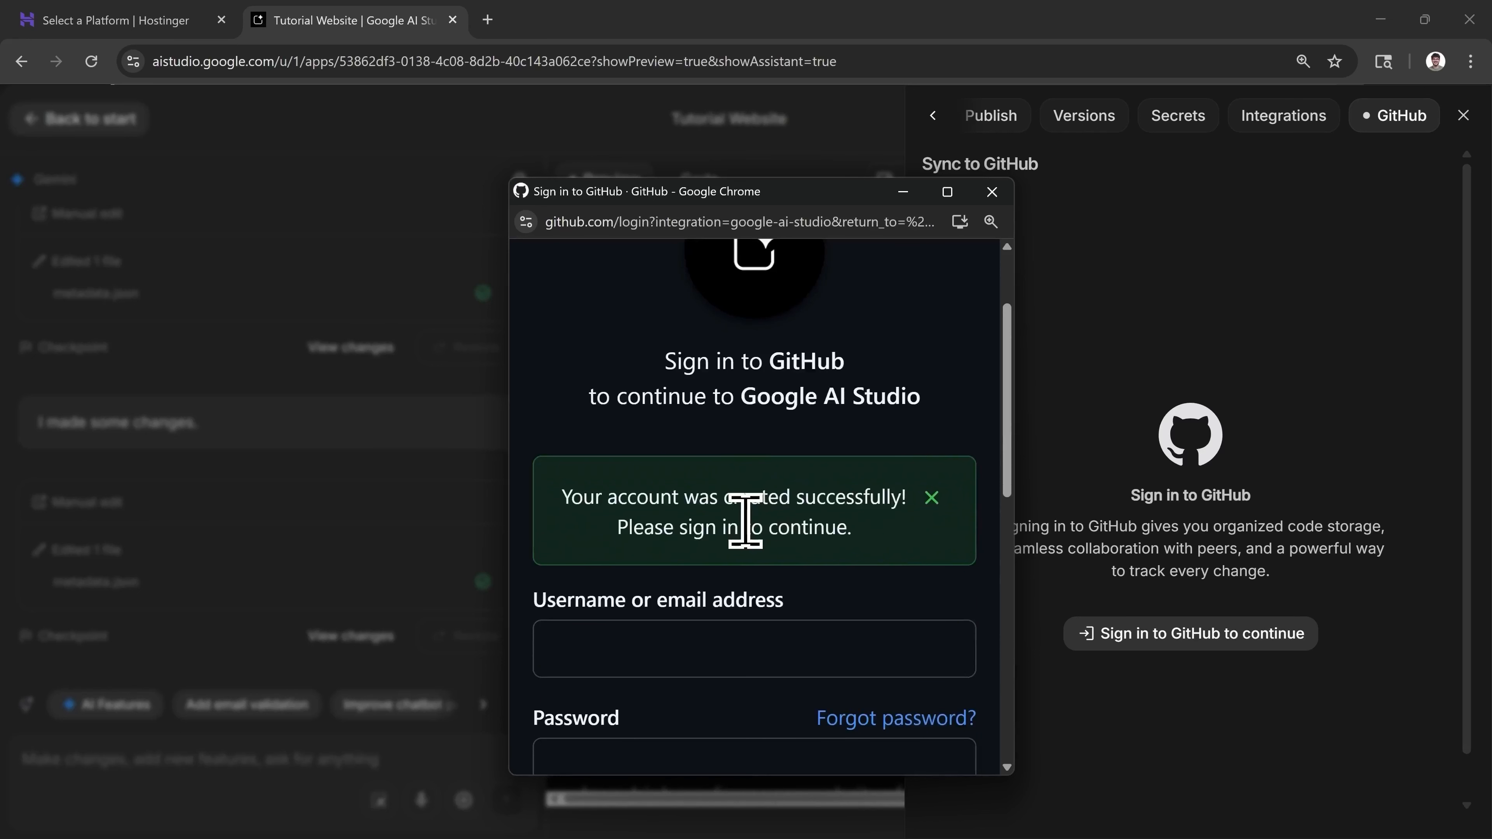
scroll(741, 548, down, 2)
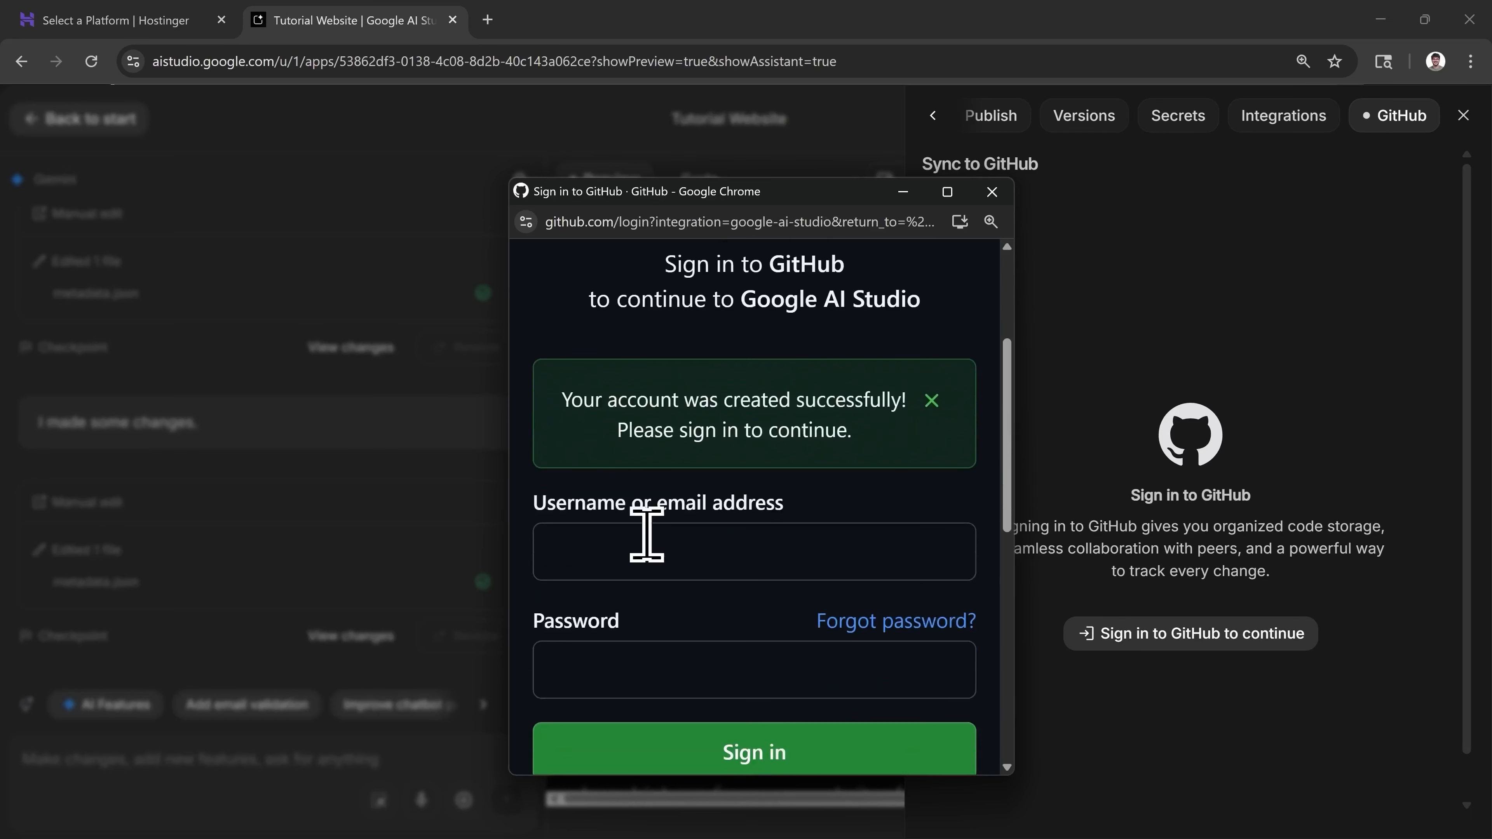
click(599, 540)
key(ctrl+v)
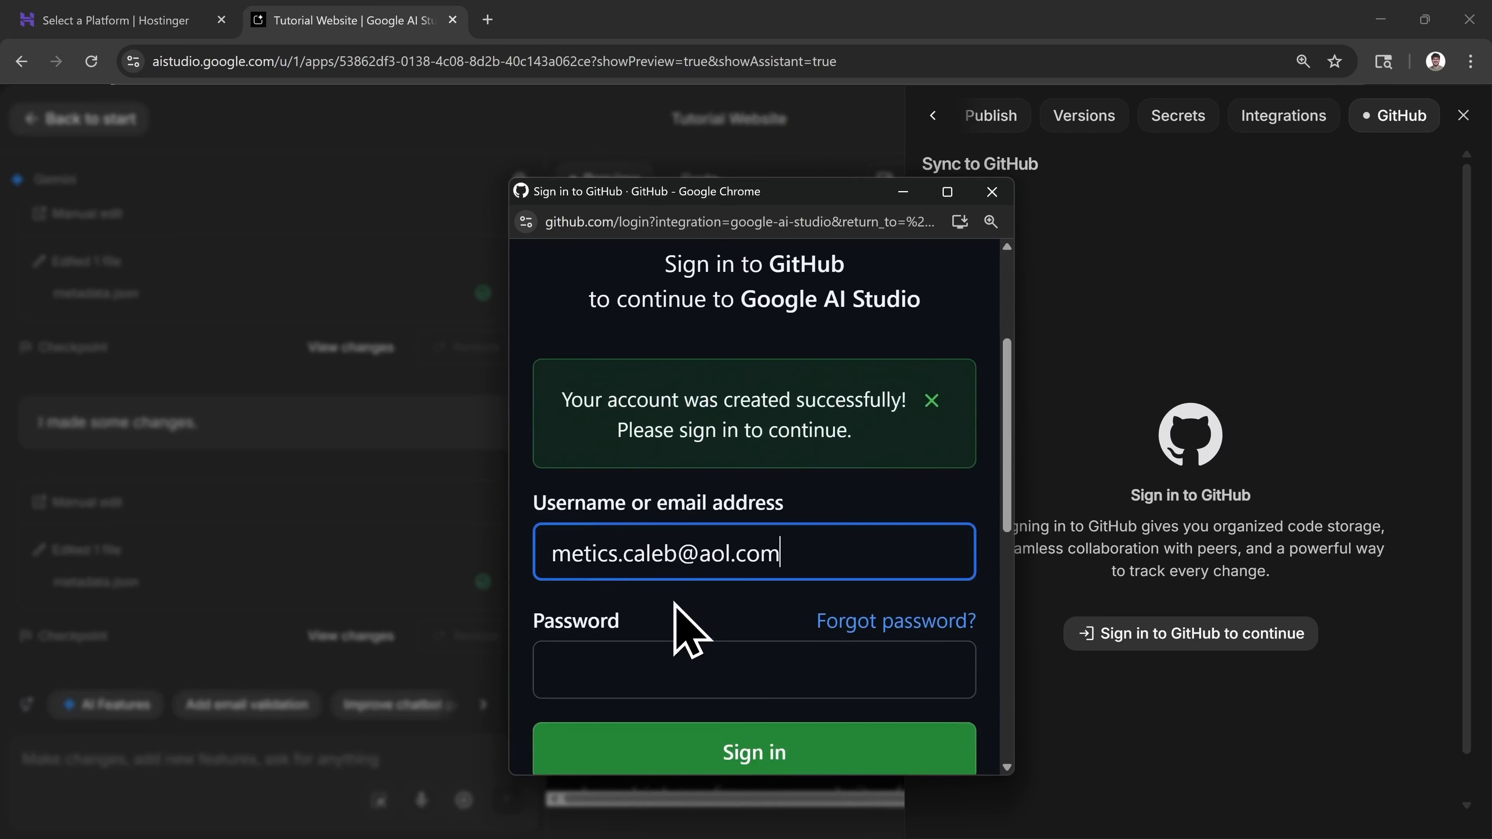
click(634, 651)
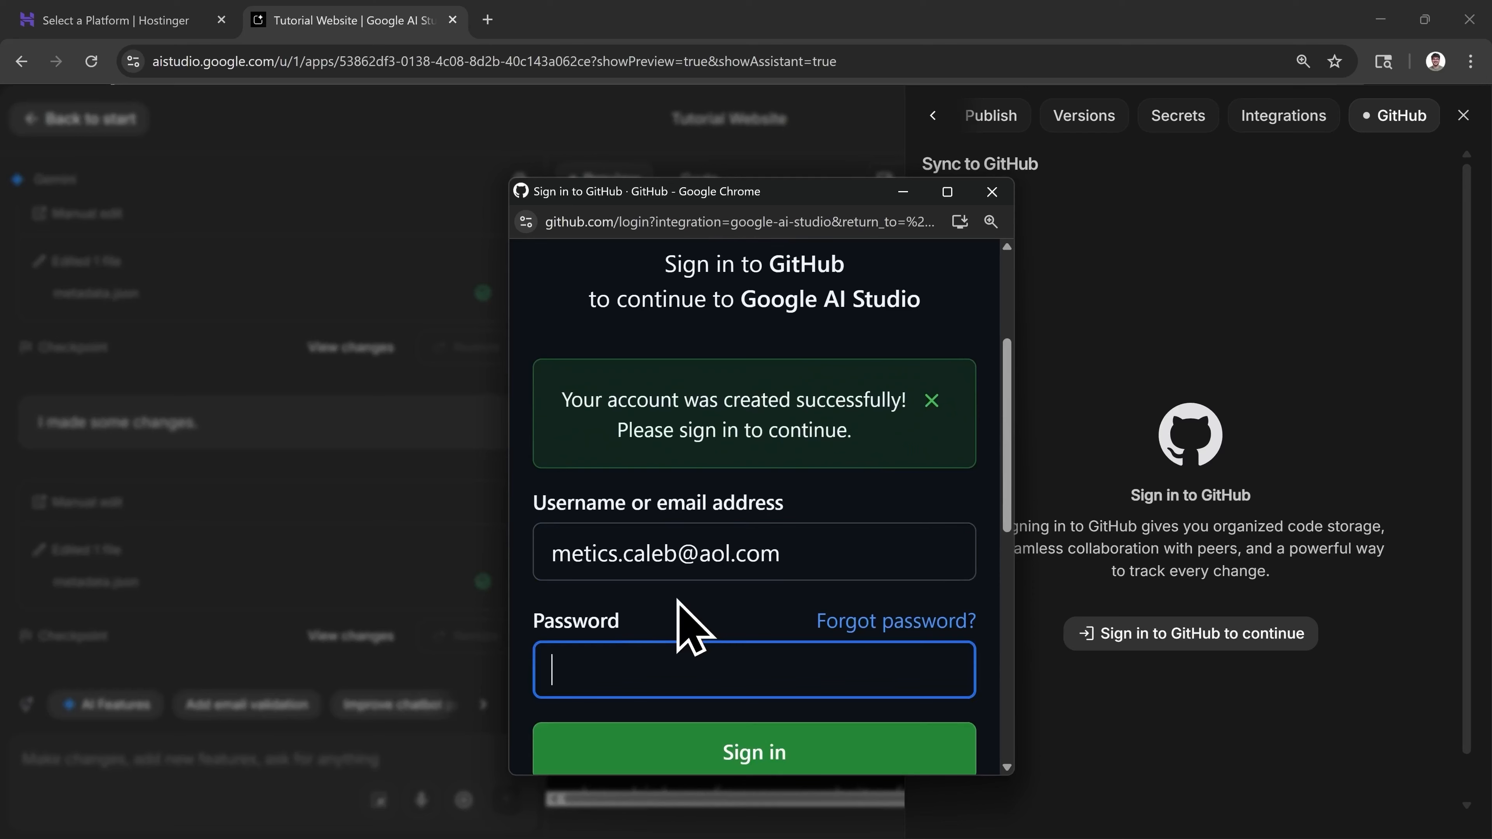
text(••••••••••••)
scroll(683, 635, down, 2)
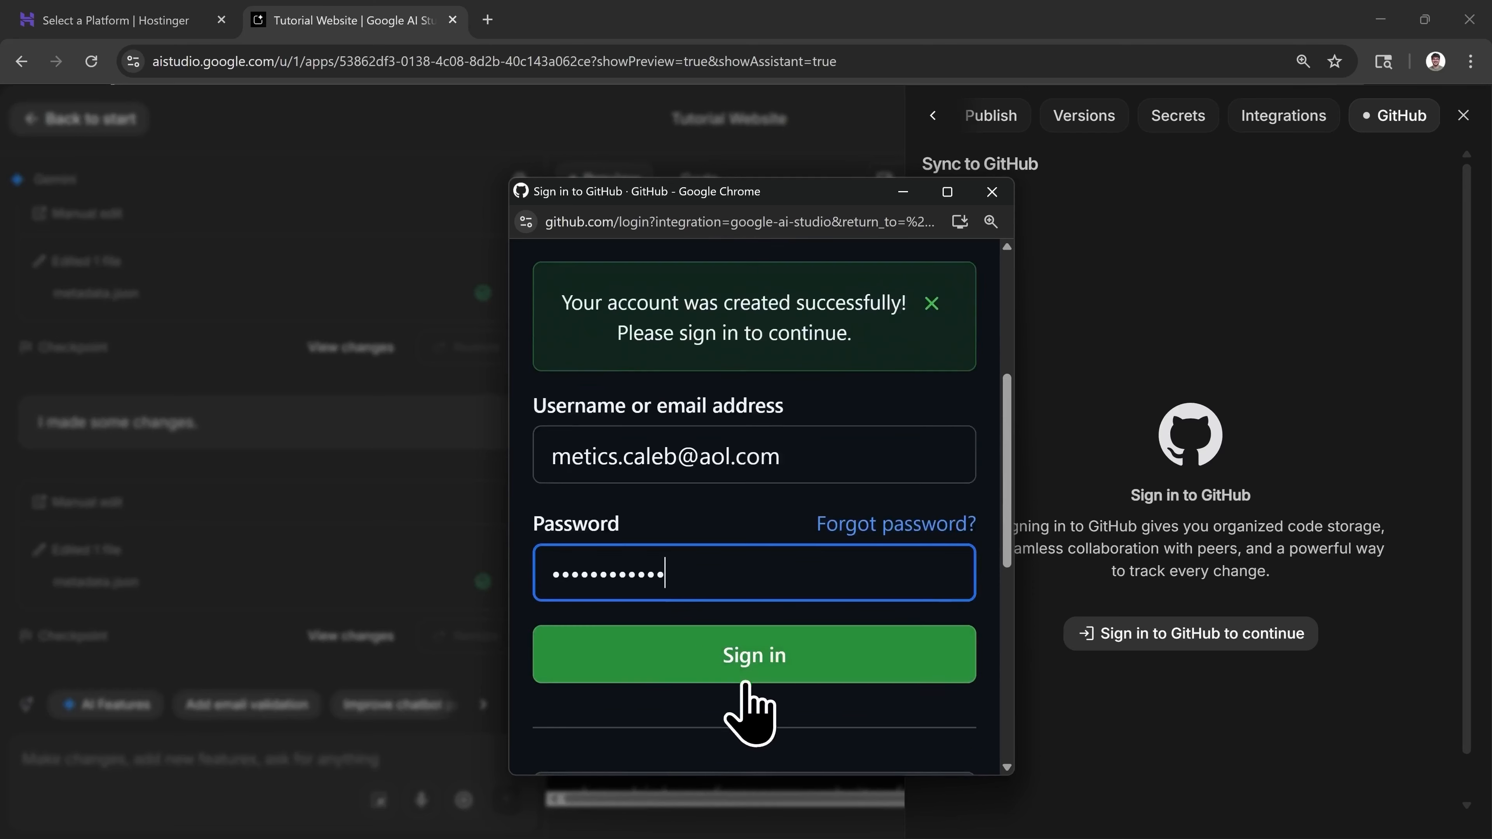
click(752, 673)
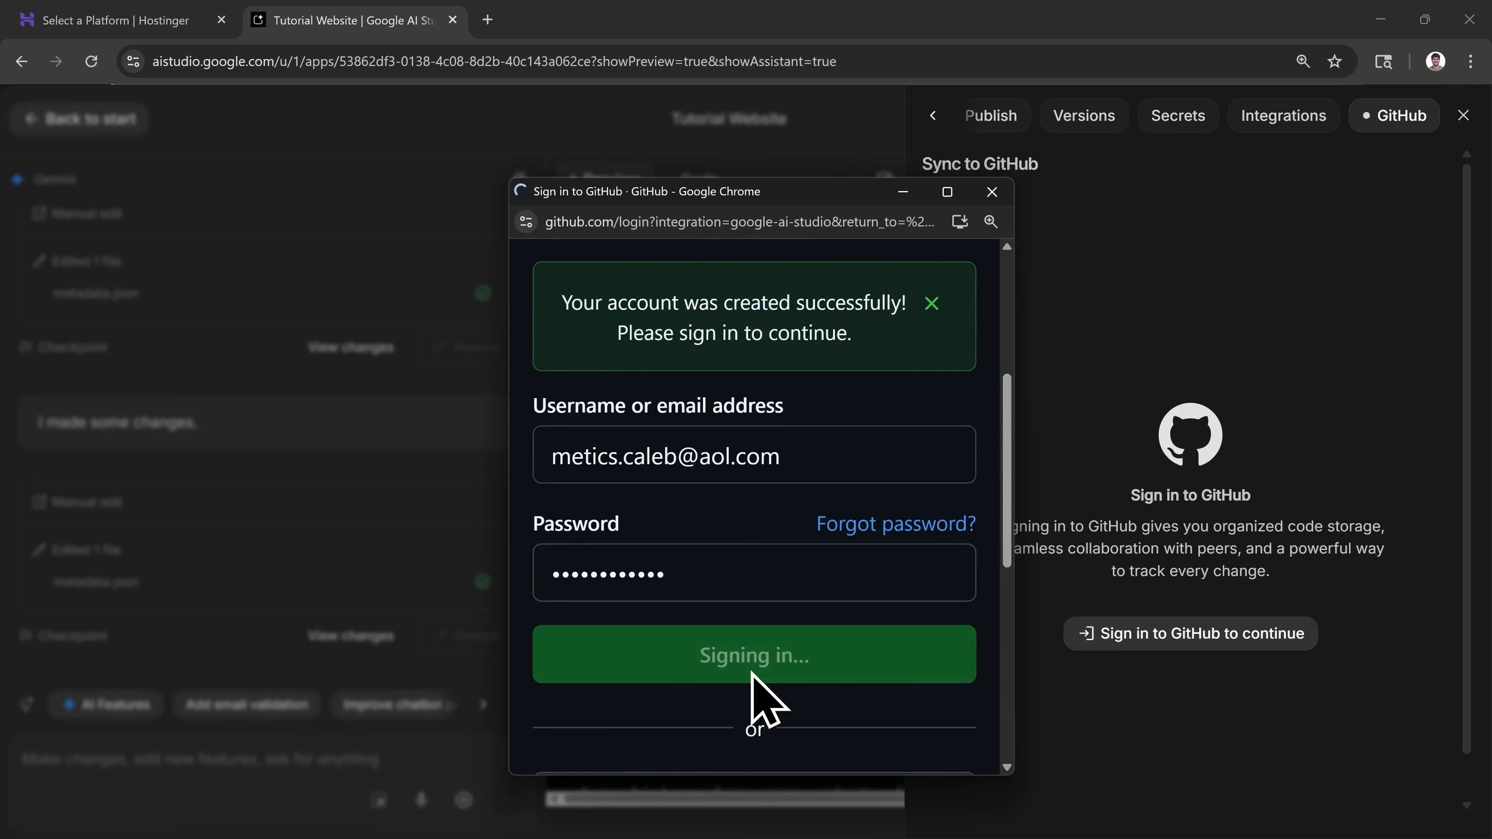
Install and authorize Google AI Studio on the GitHub account.
scroll(763, 699, down, 2)
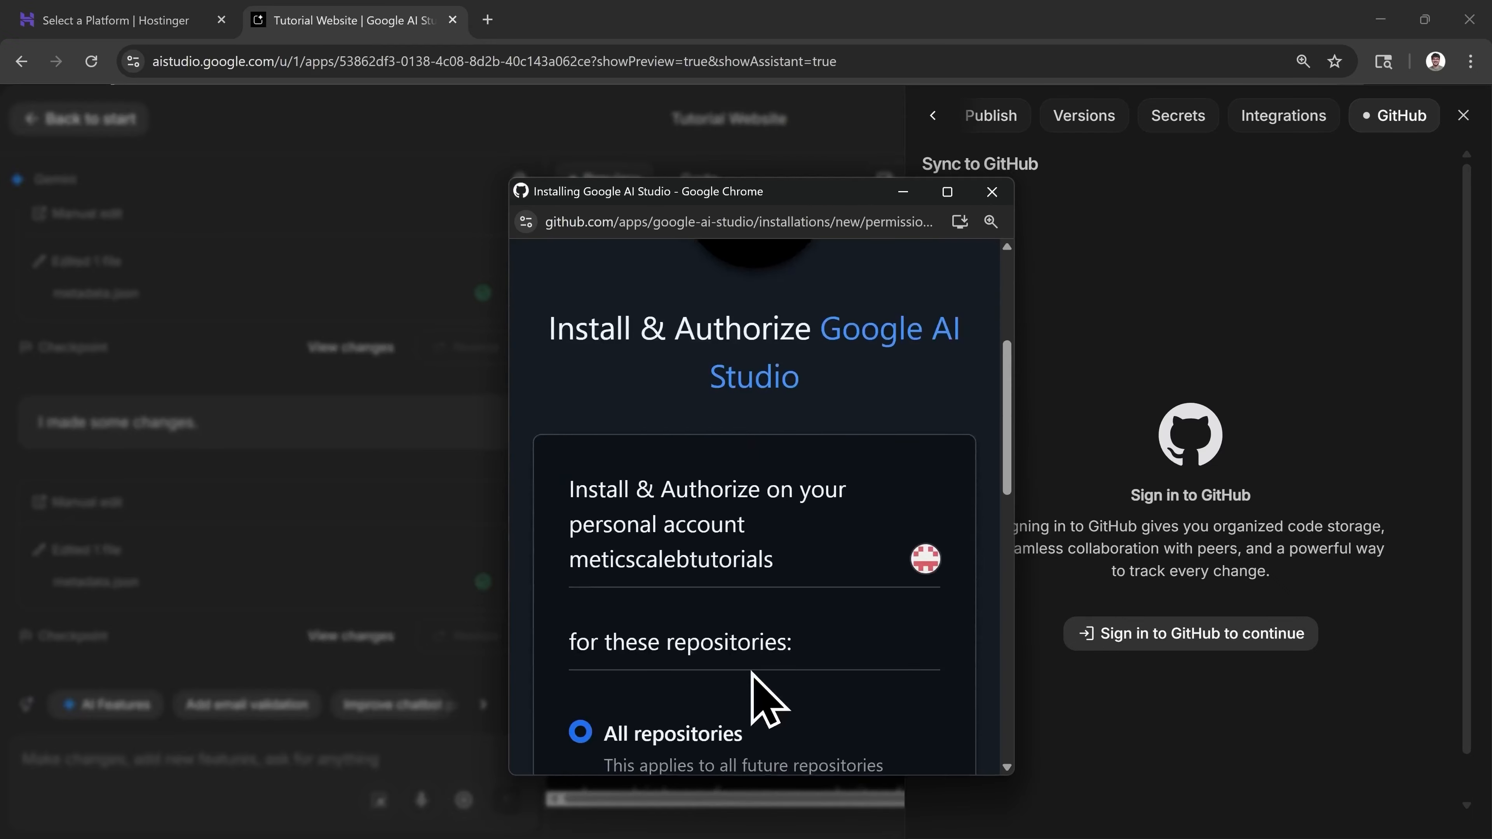
scroll(764, 700, down, 10)
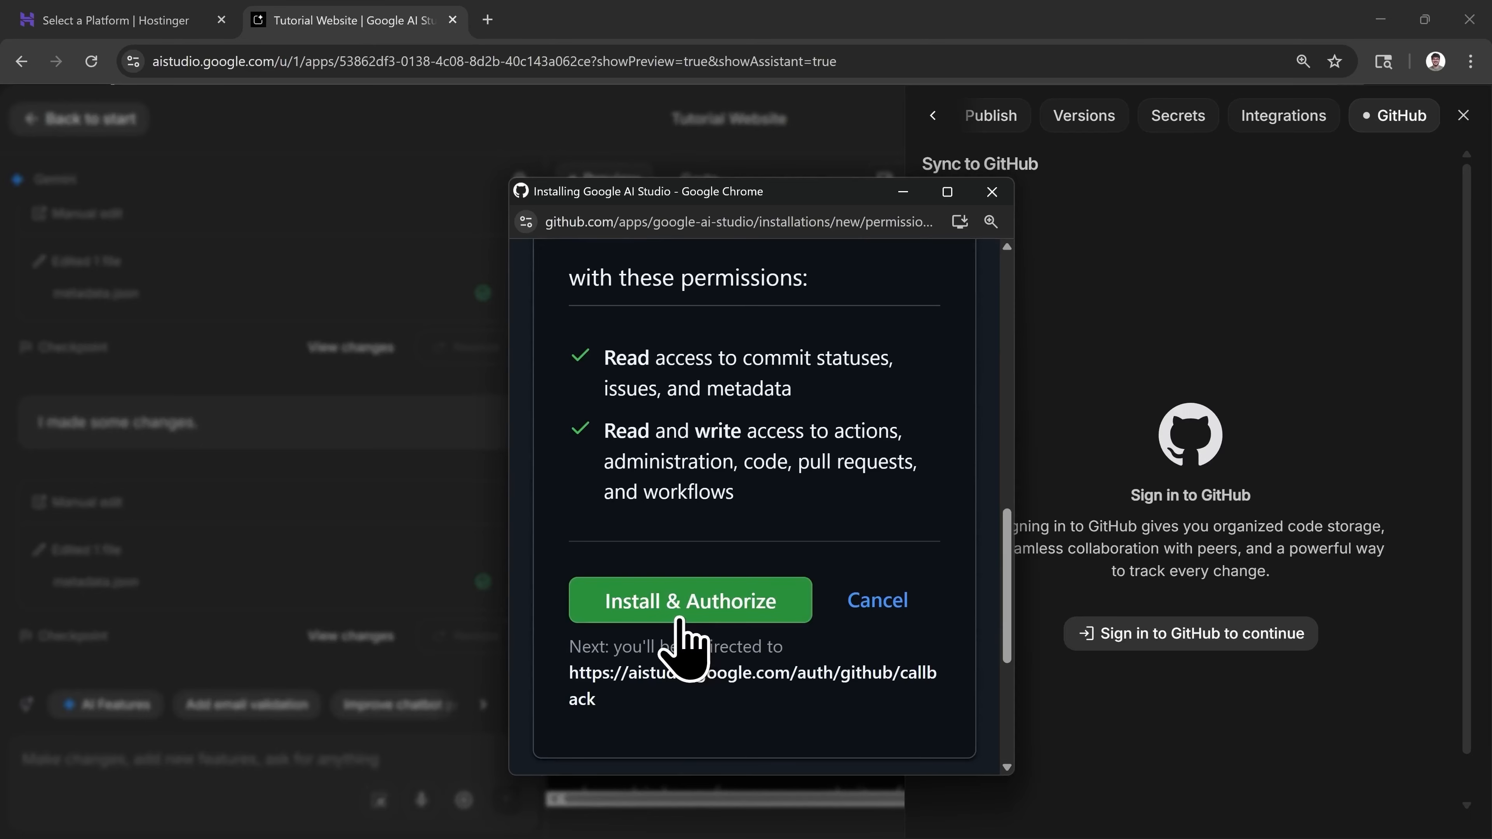
click(680, 619)
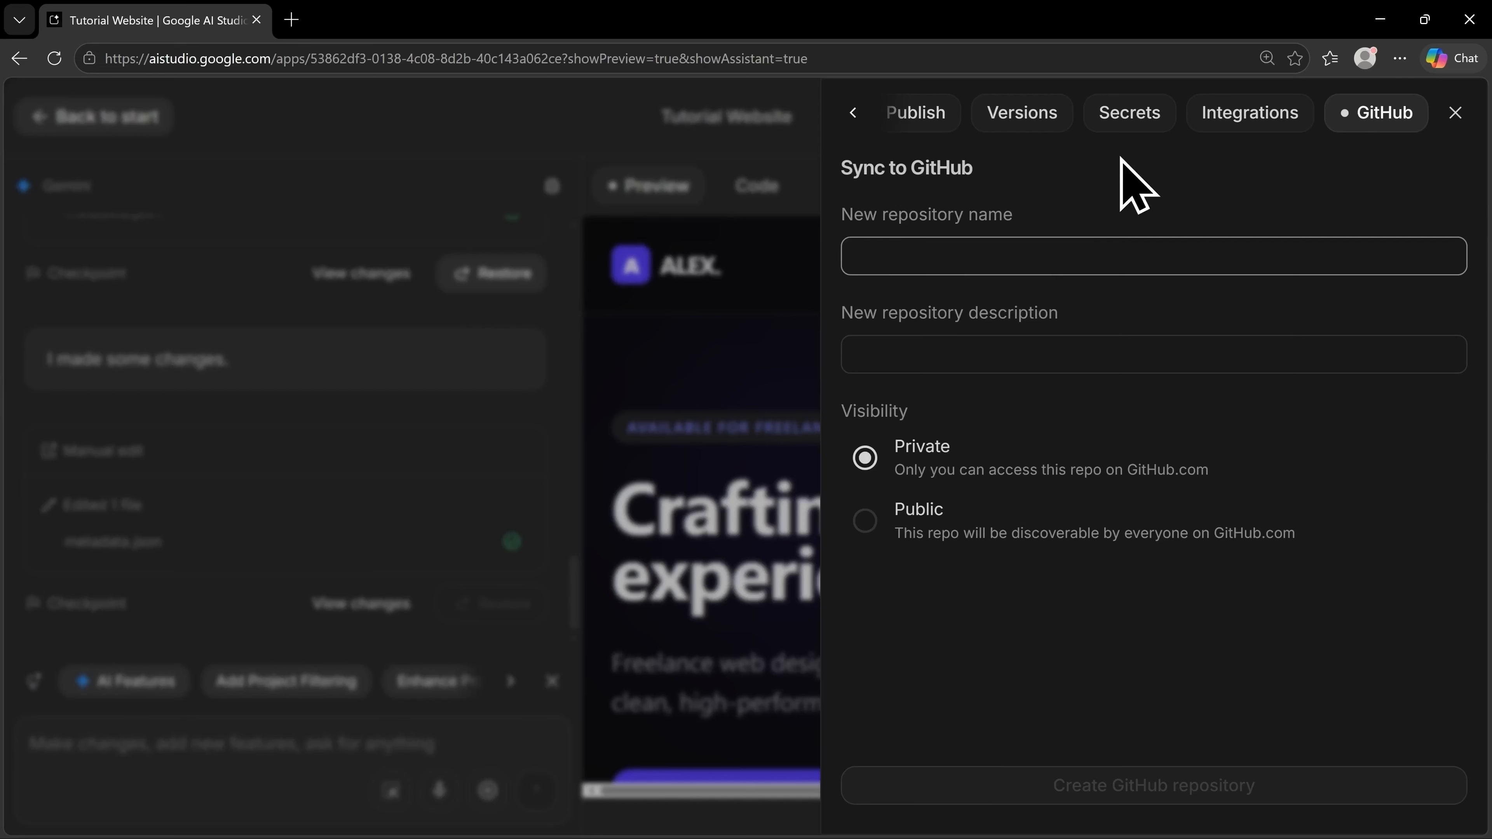
Create 'My Portfolio Website' repo, described 'Repository for my Google AI Studio website', and commit all changes.
text(My Portfolio Website)
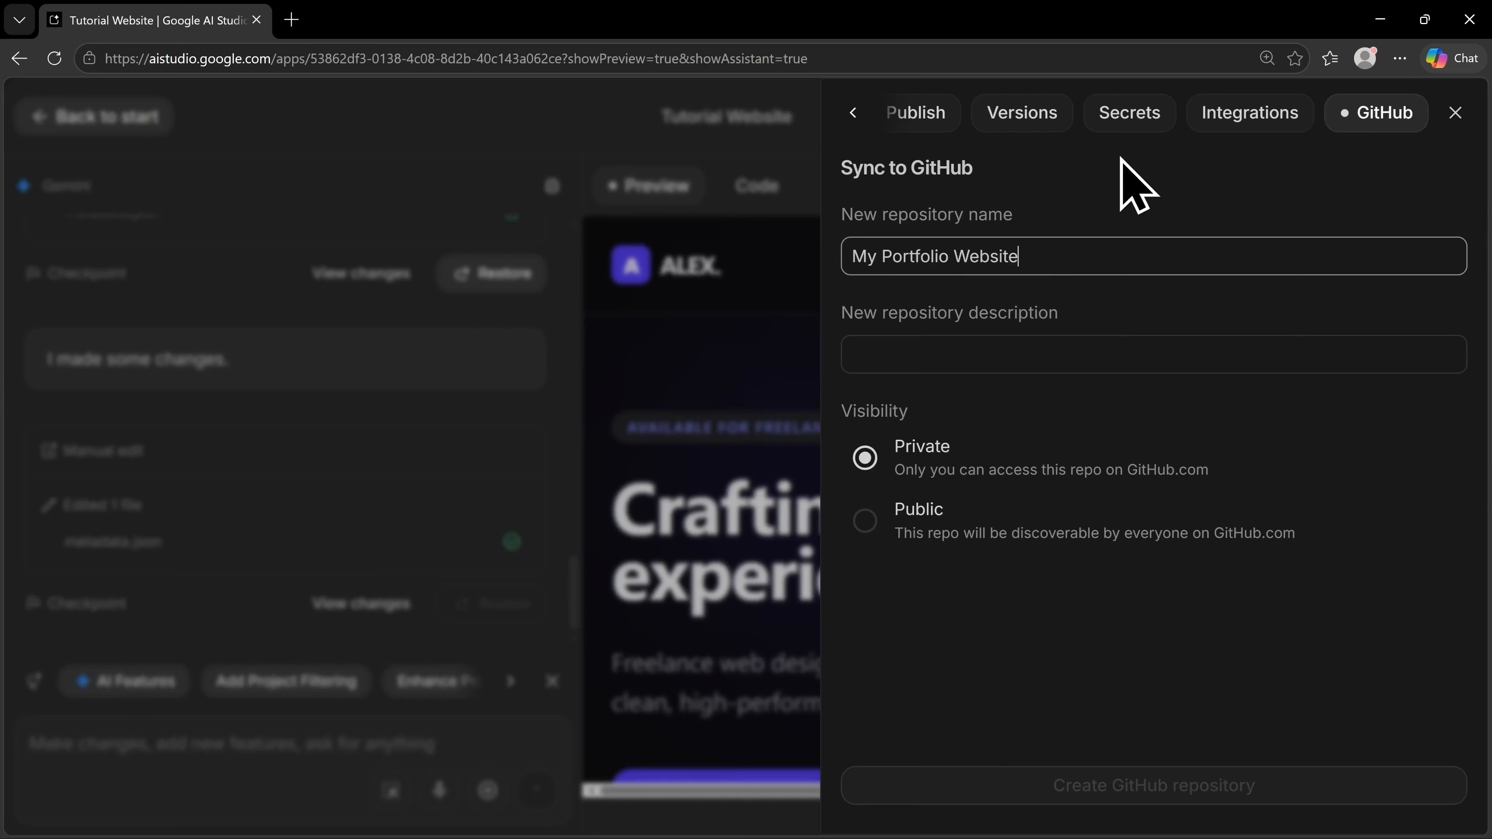
key(Tab)
text(Rep)
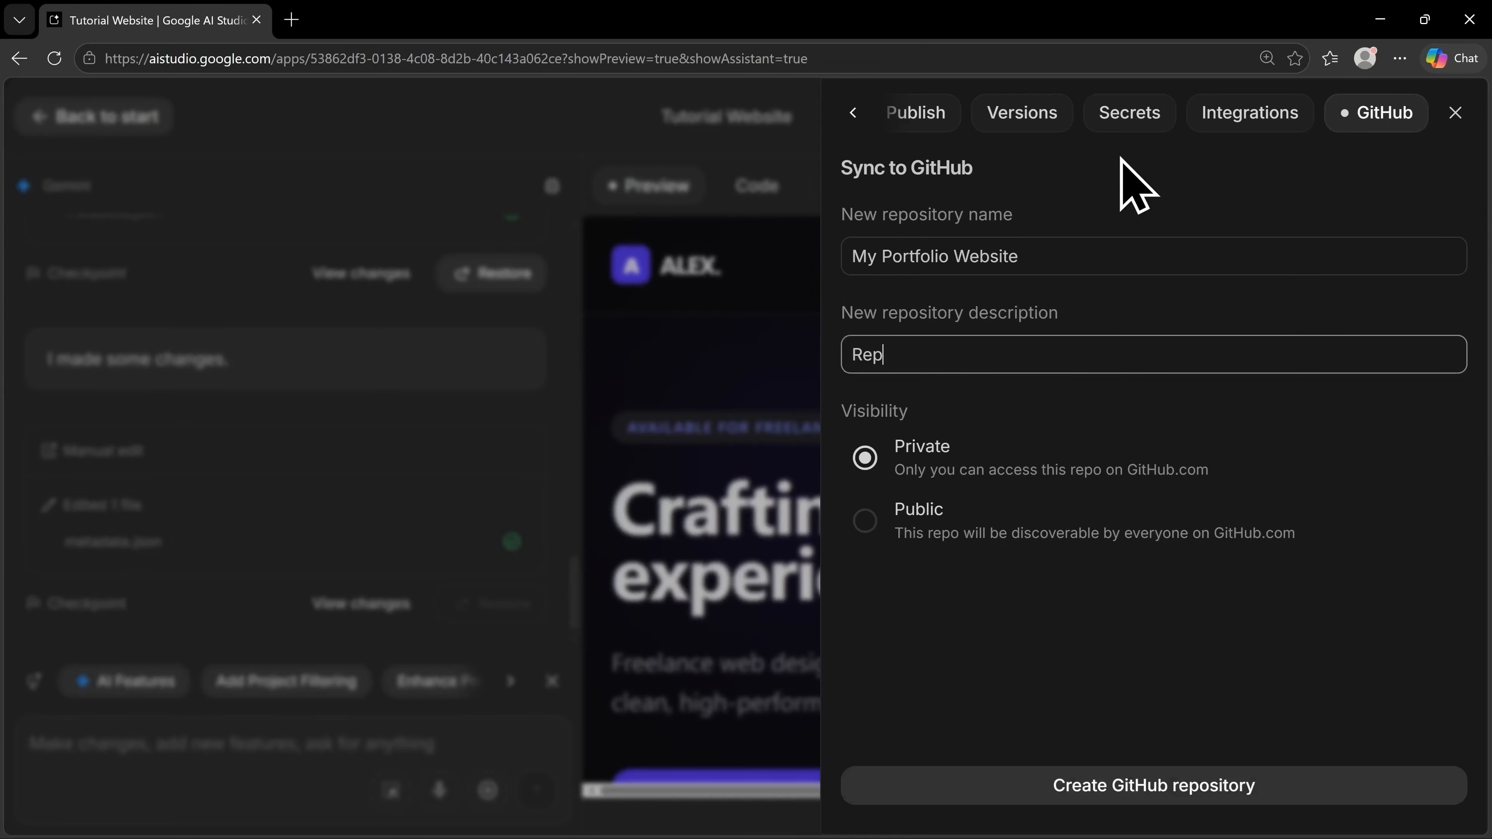
text(ository for my Go)
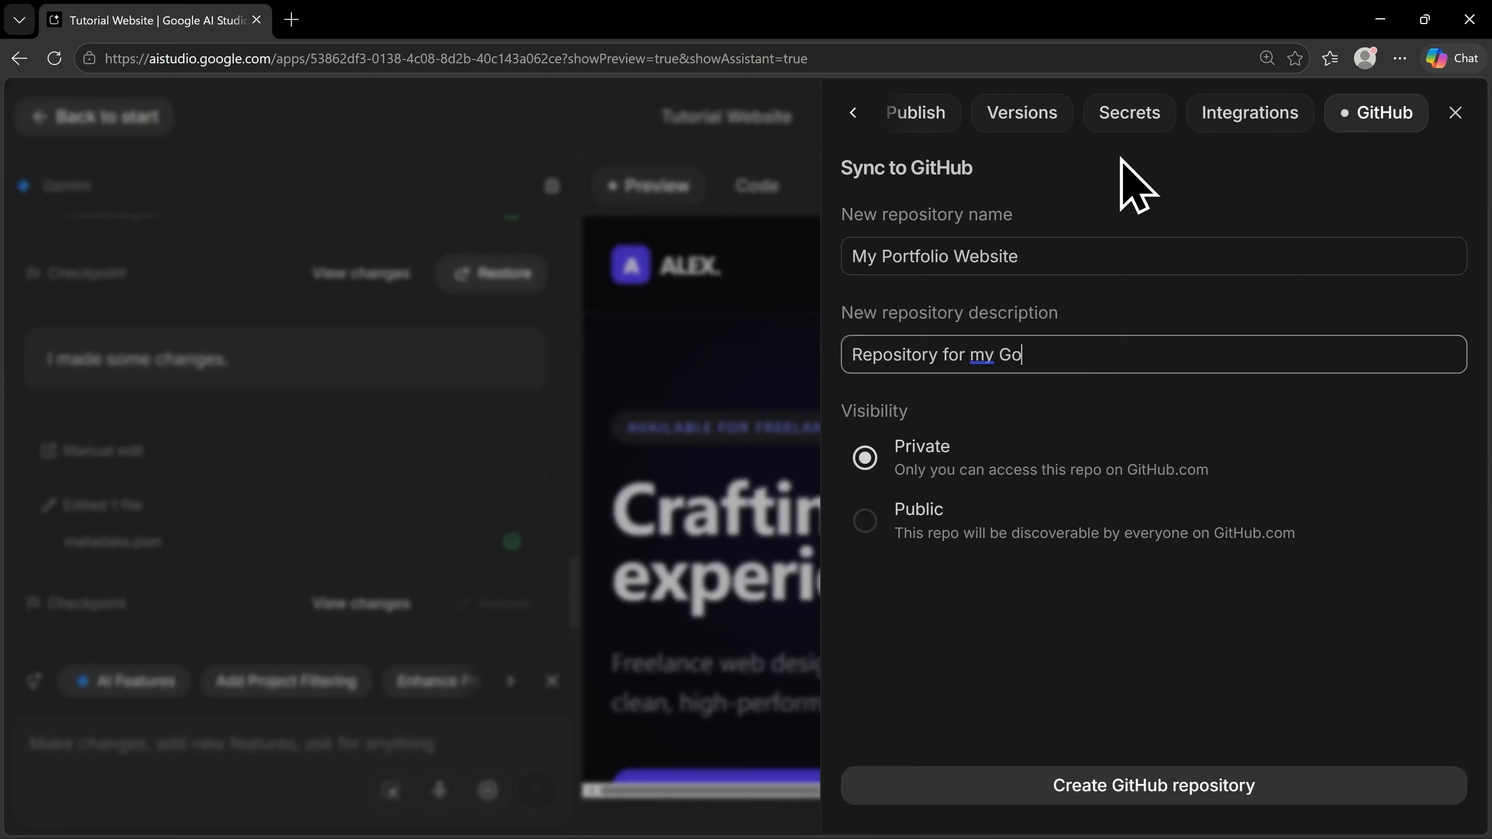
text(ogle AI Studio website)
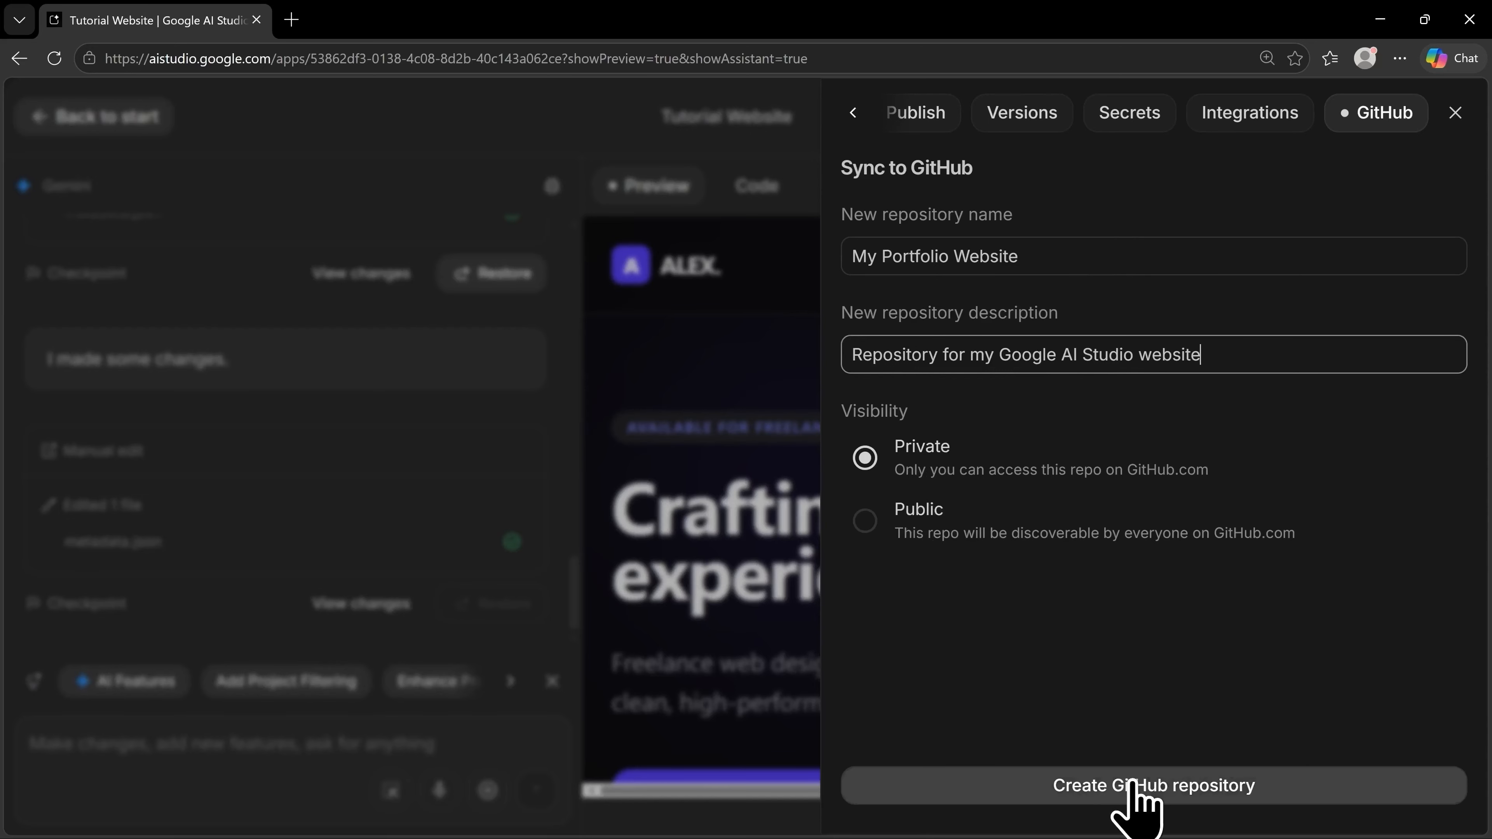
click(1135, 790)
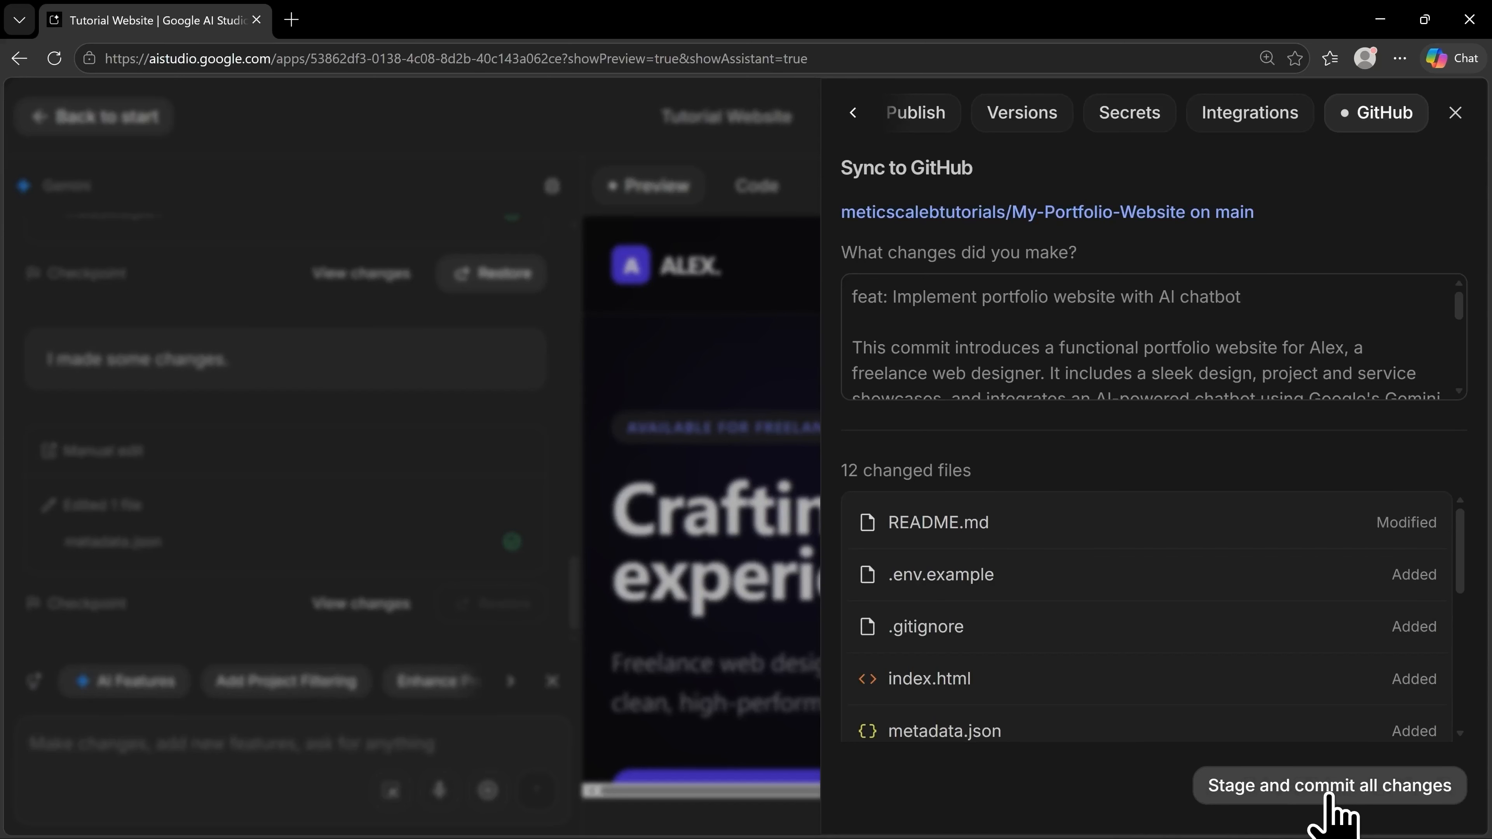
click(1331, 796)
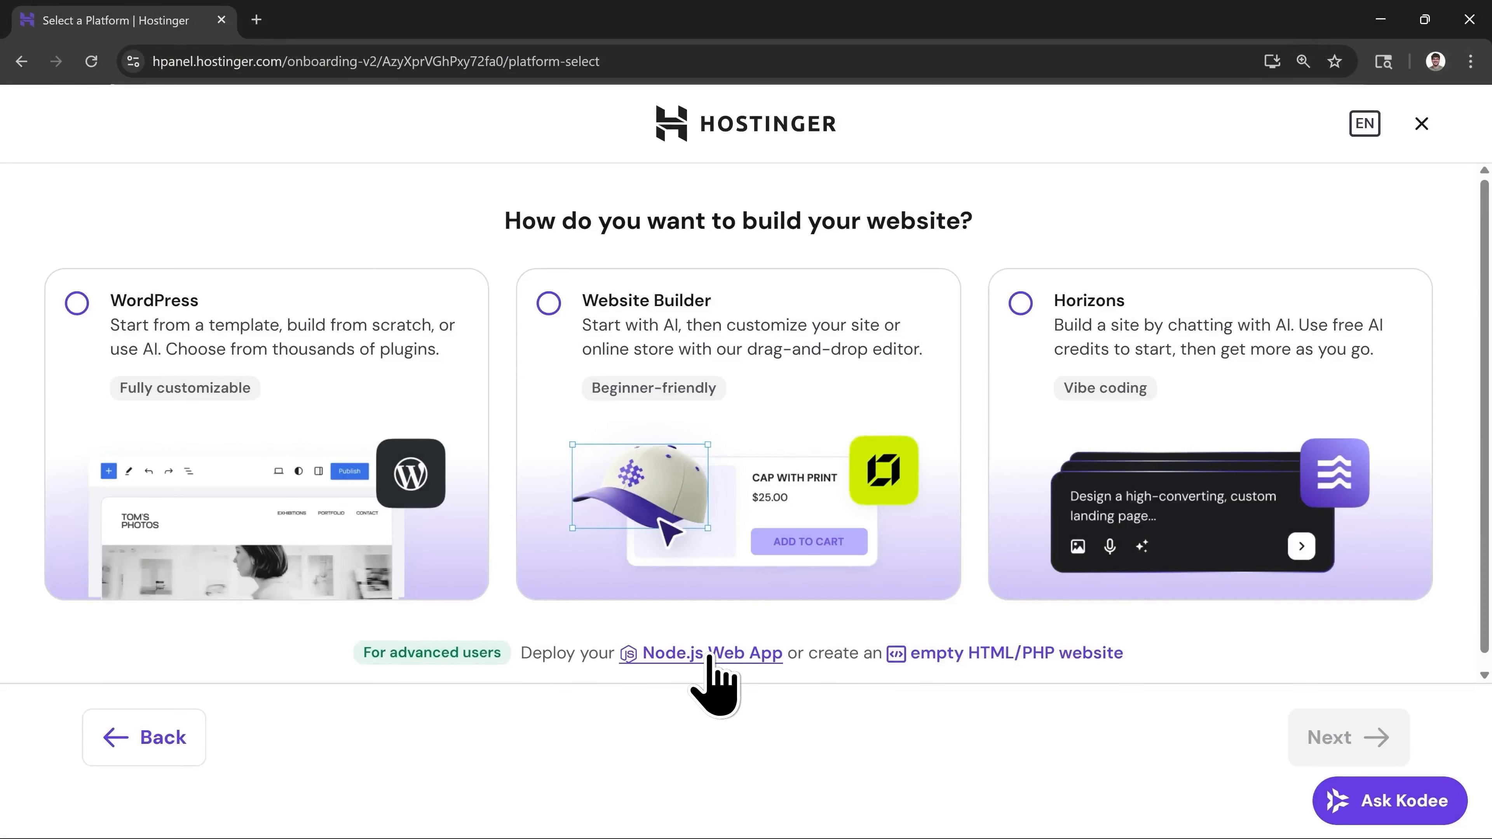
Choose Node.js Web App and register the free domain meticsportfoliowebsite.com.
click(710, 655)
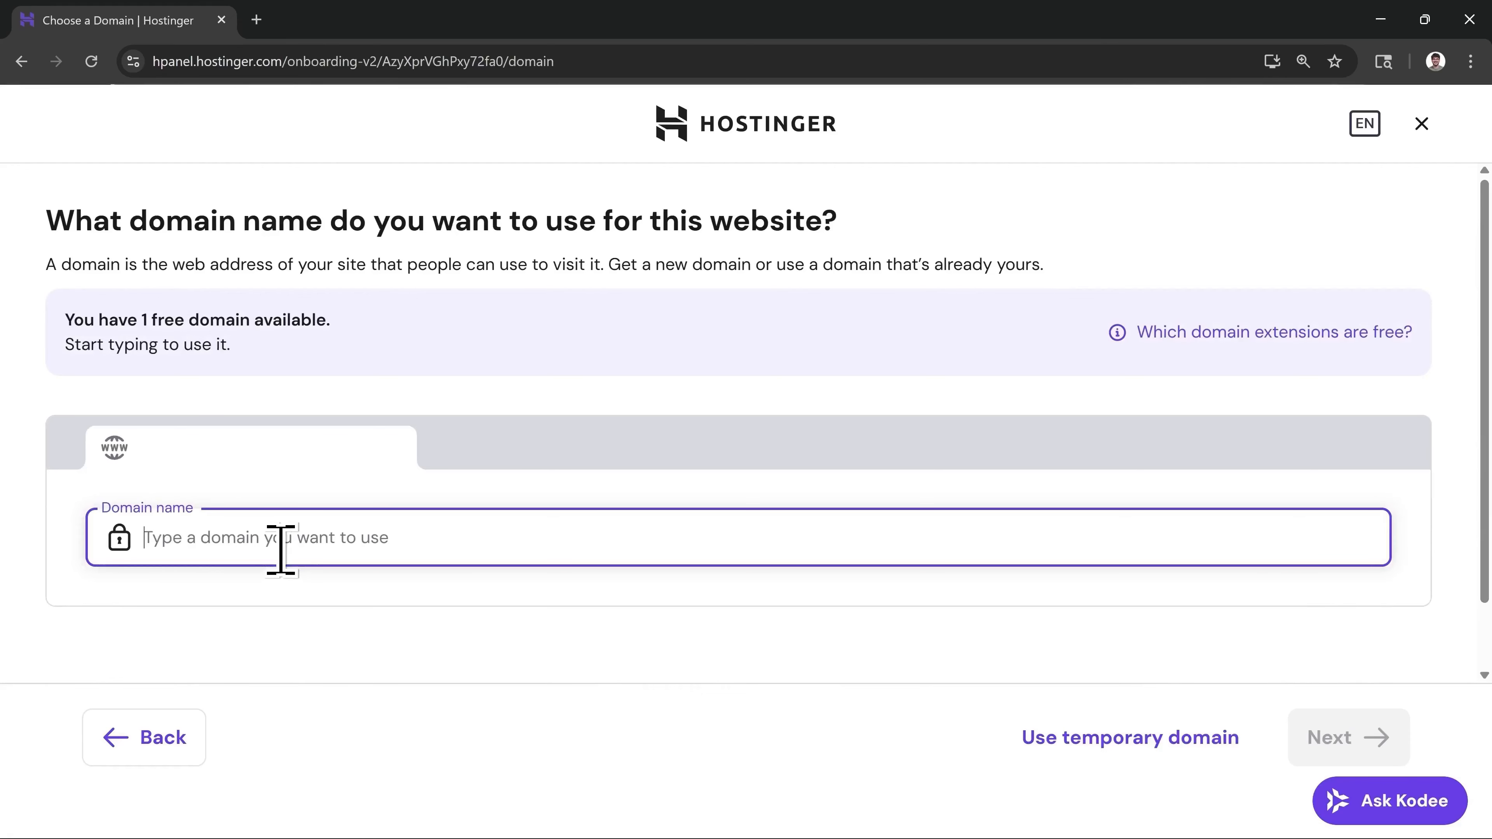
text(meticsportfol)
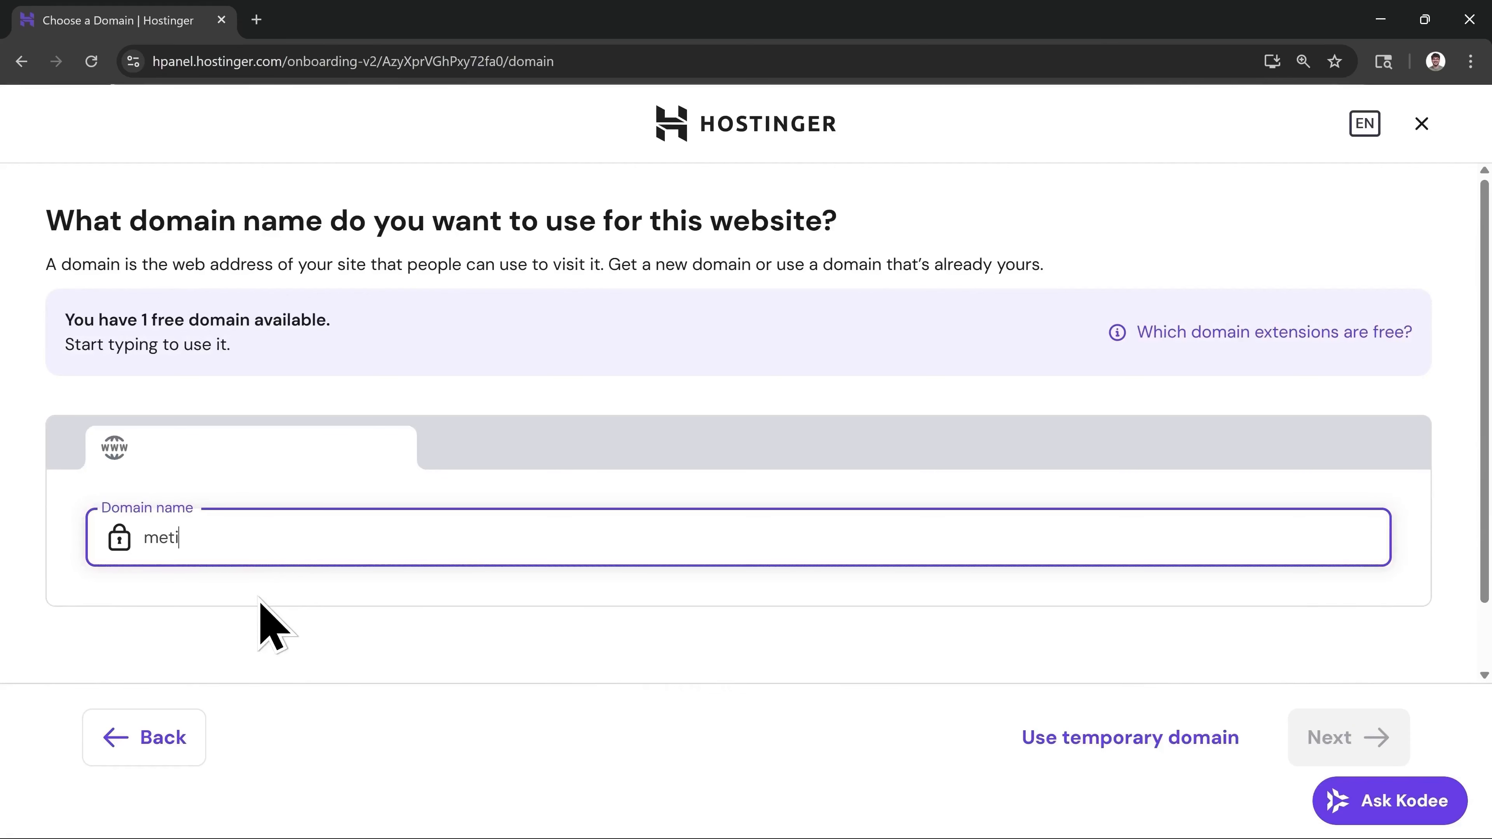
text(website.com)
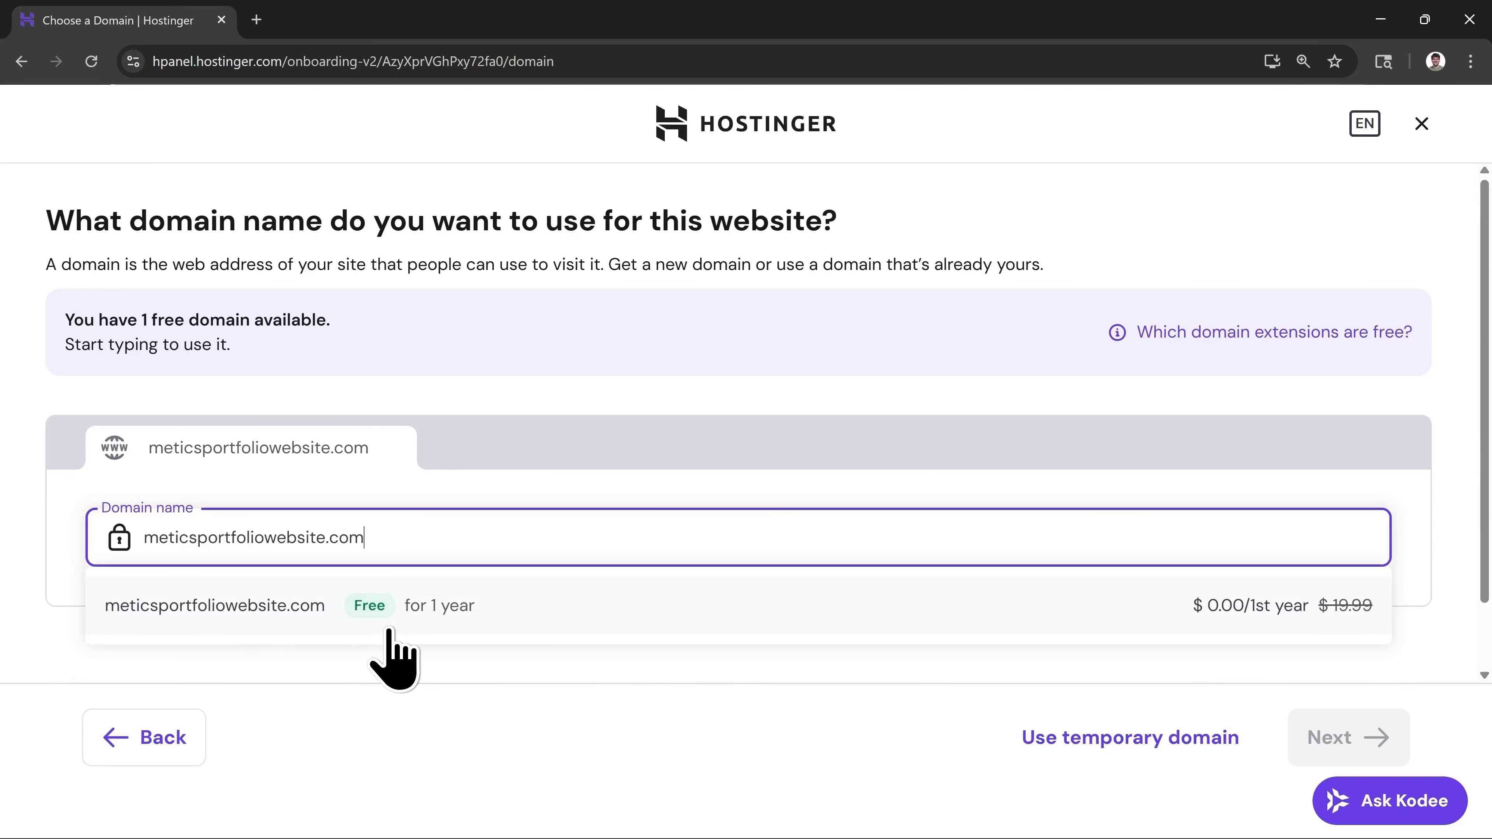
click(389, 611)
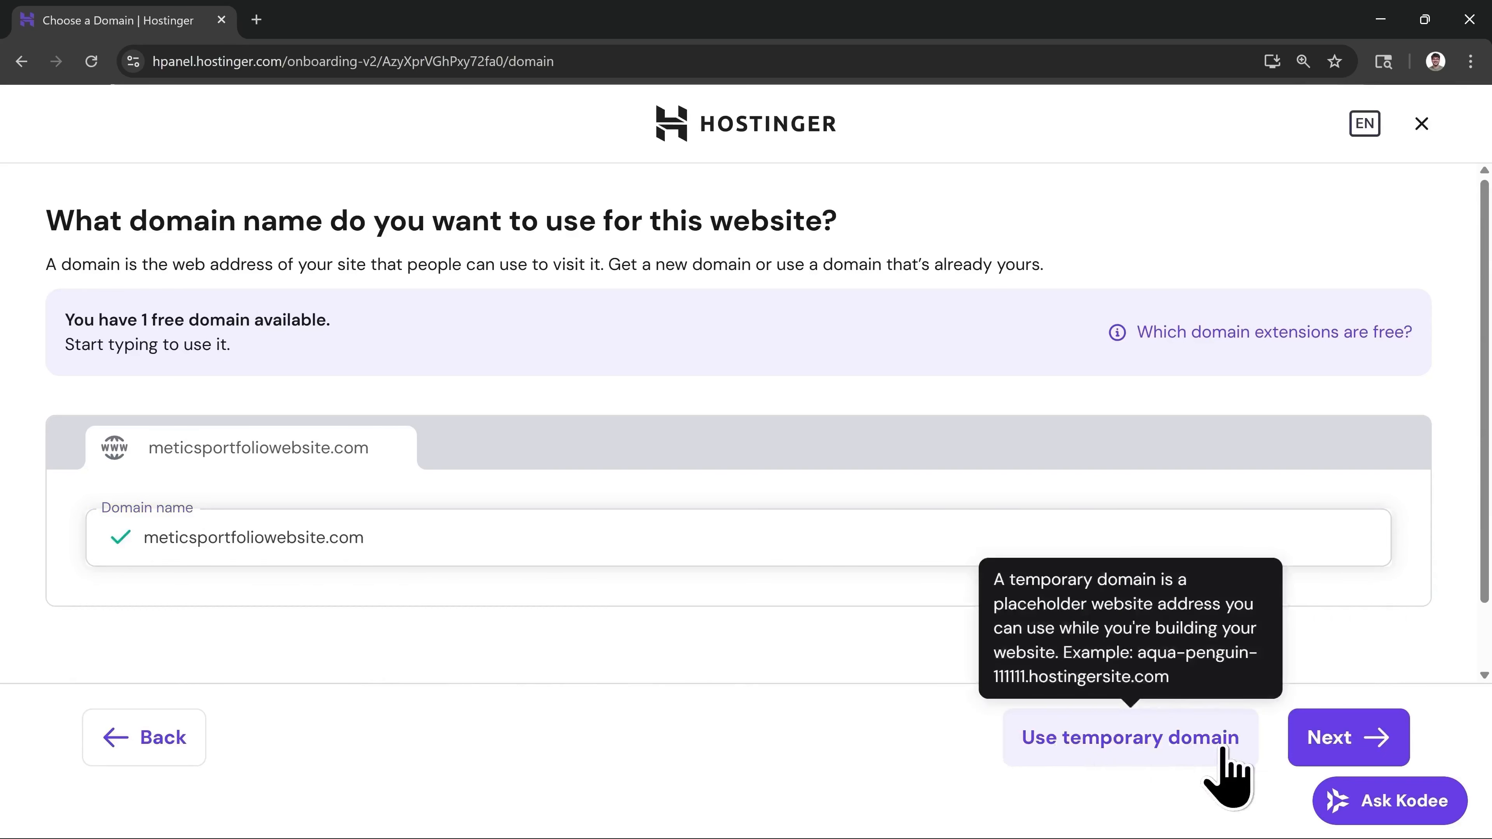
click(1334, 740)
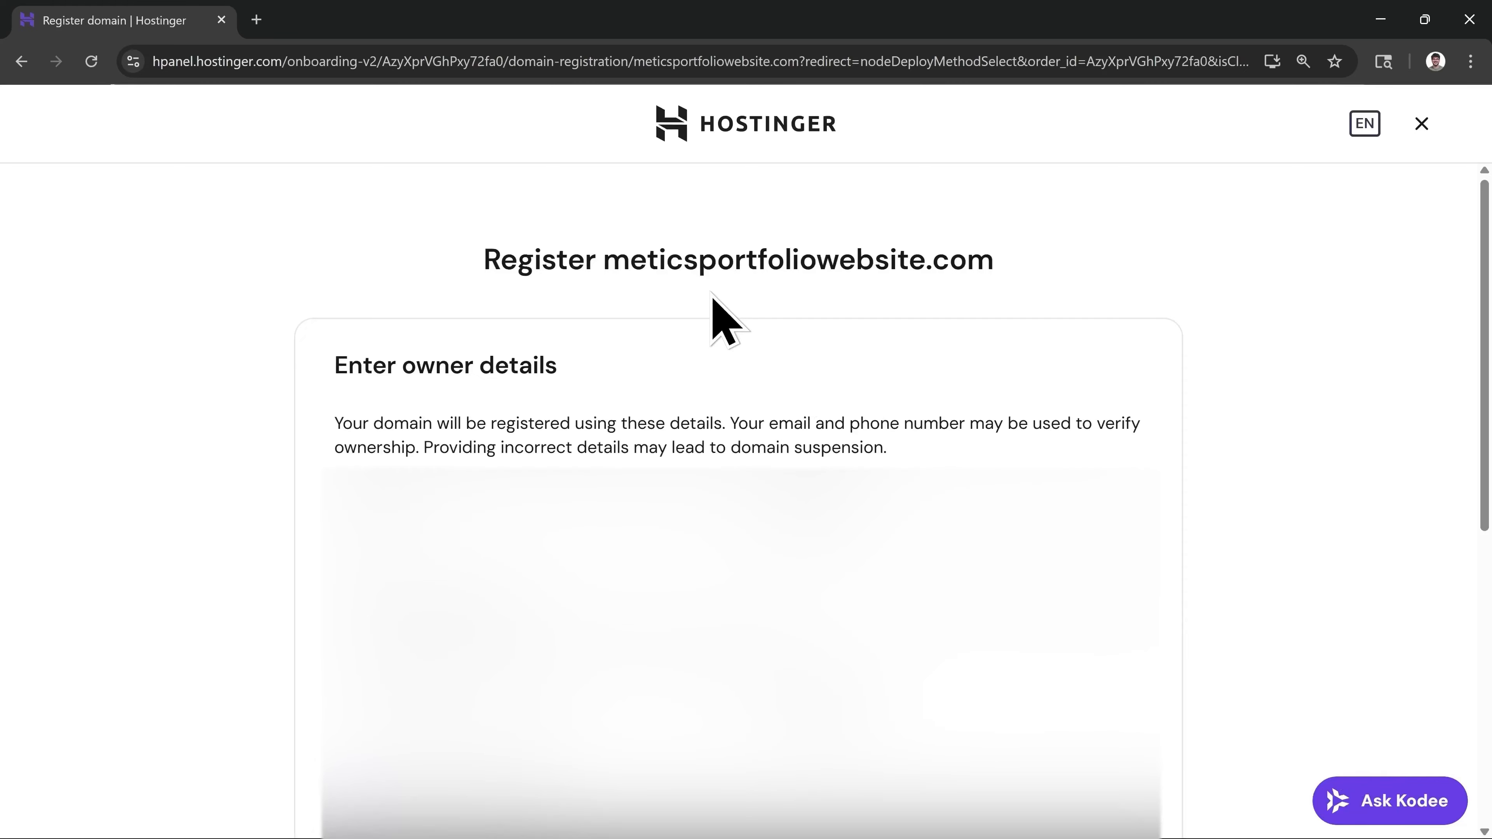
scroll(1249, 742, down, 10)
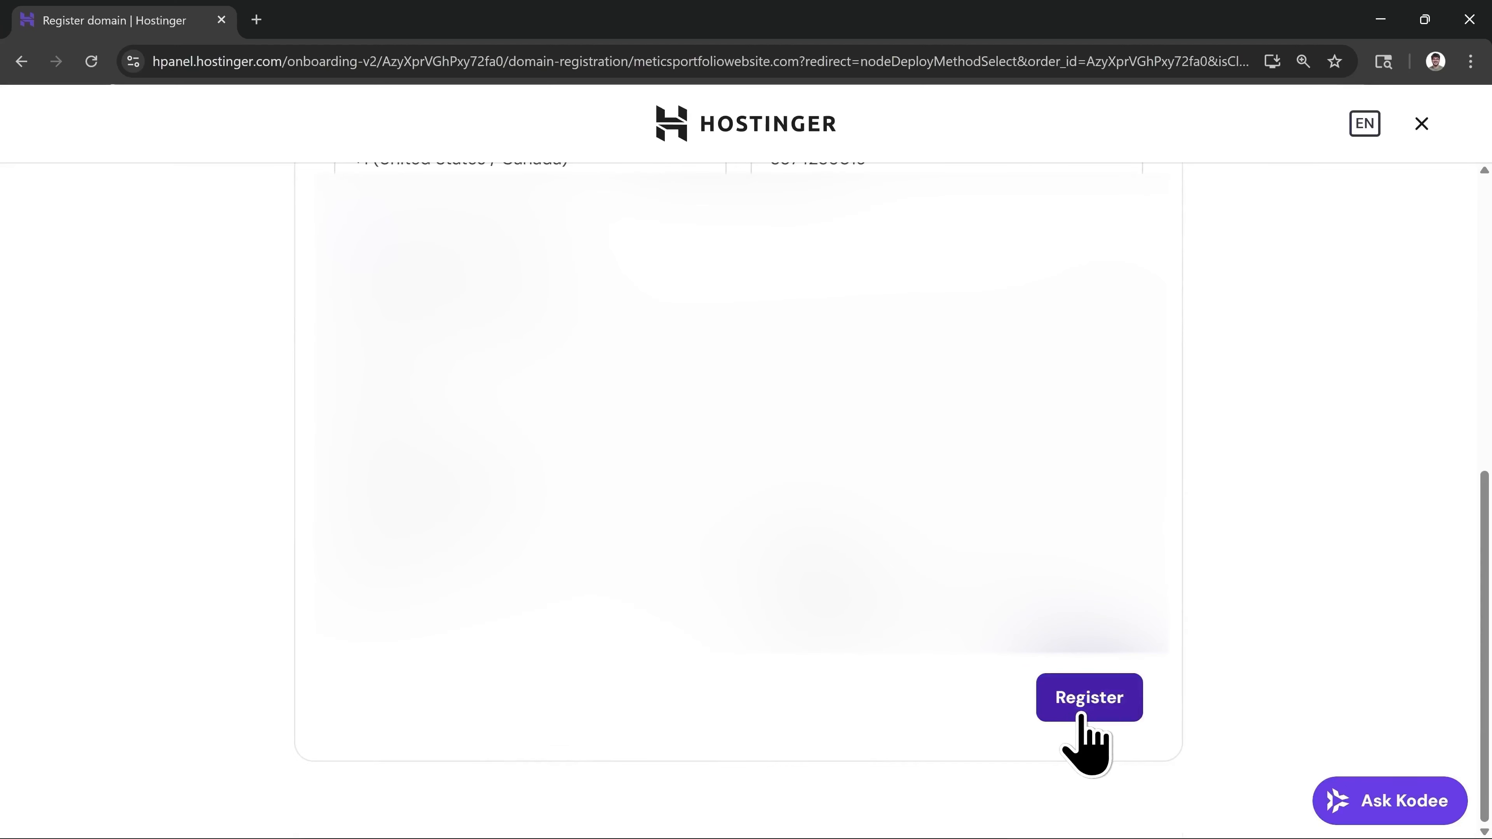
click(1081, 715)
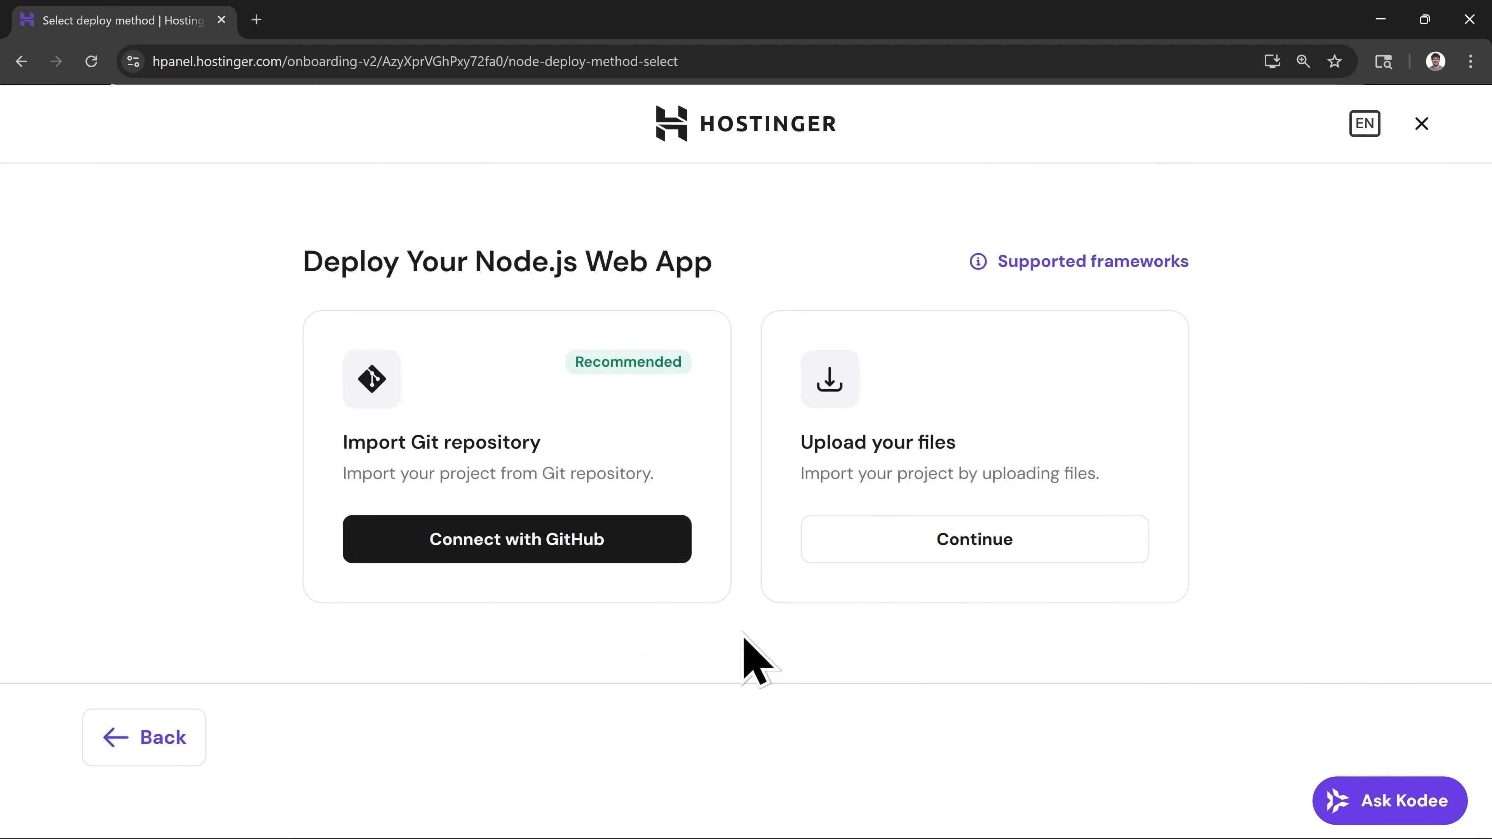
Authorize Hostinger's GitHub access and import the My-Portfolio-Website repository.
click(508, 559)
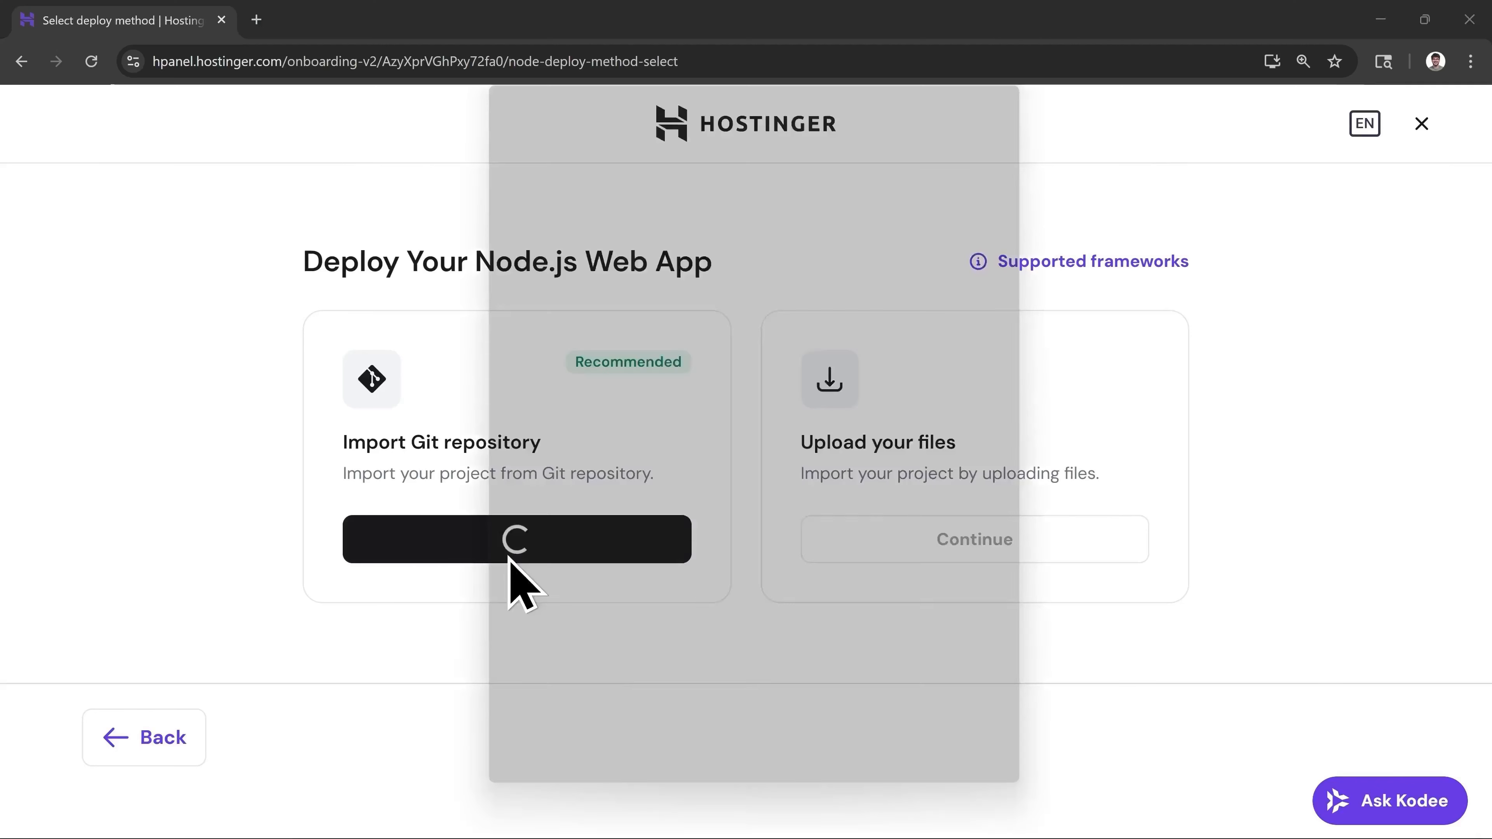
scroll(813, 585, down, 8)
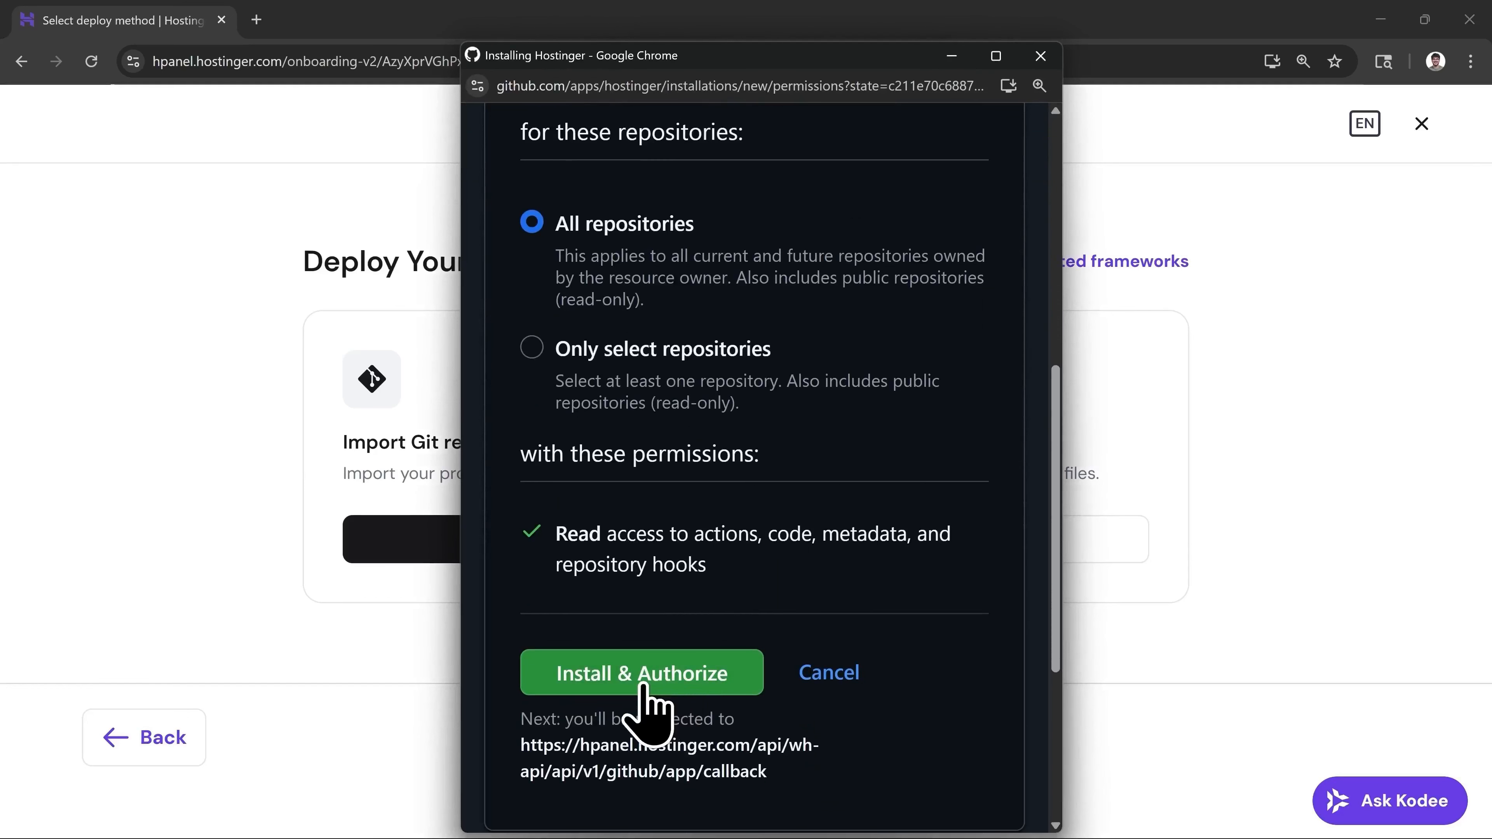
click(643, 687)
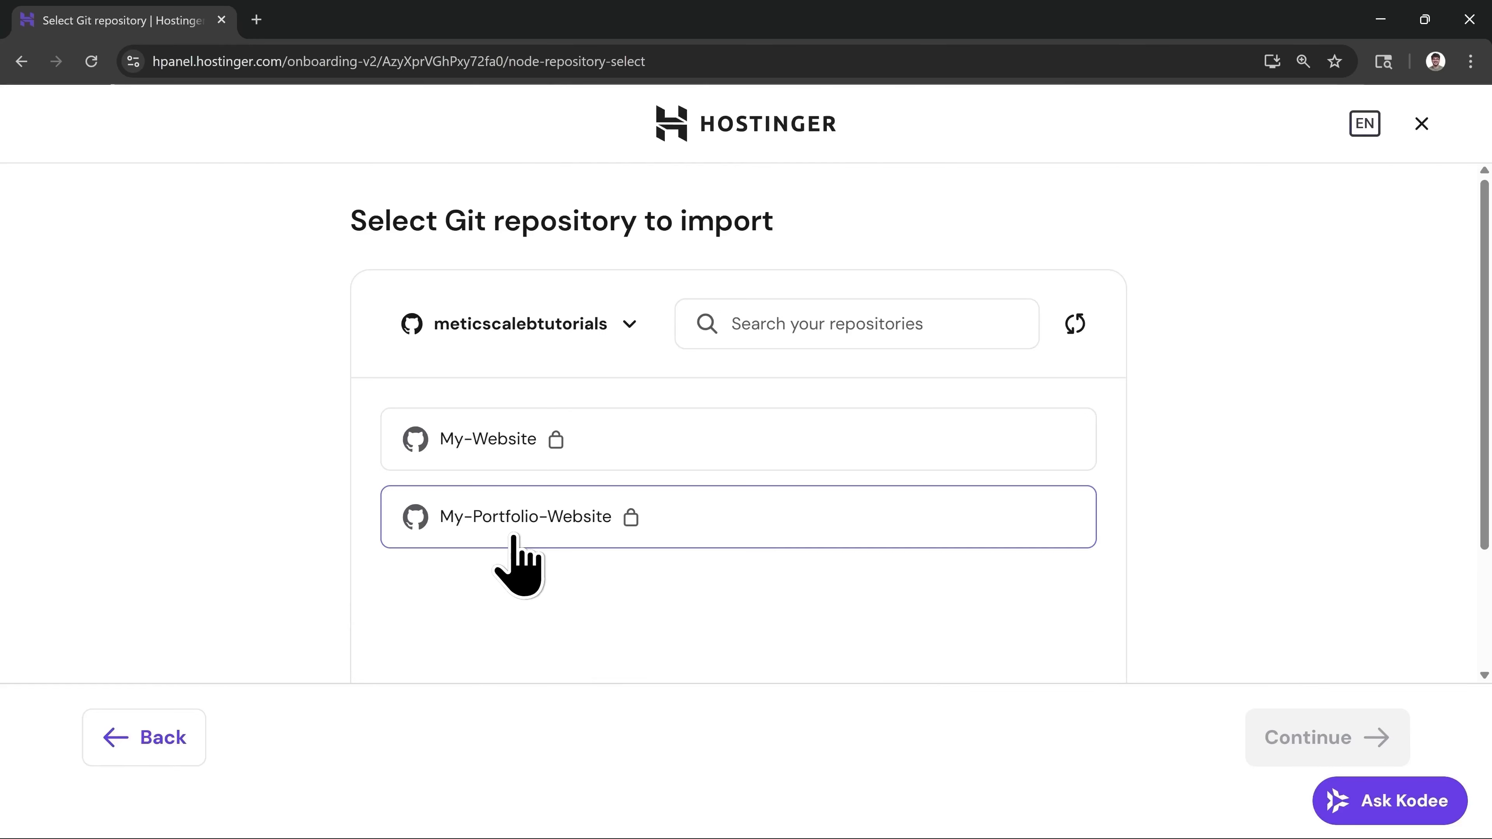
click(515, 536)
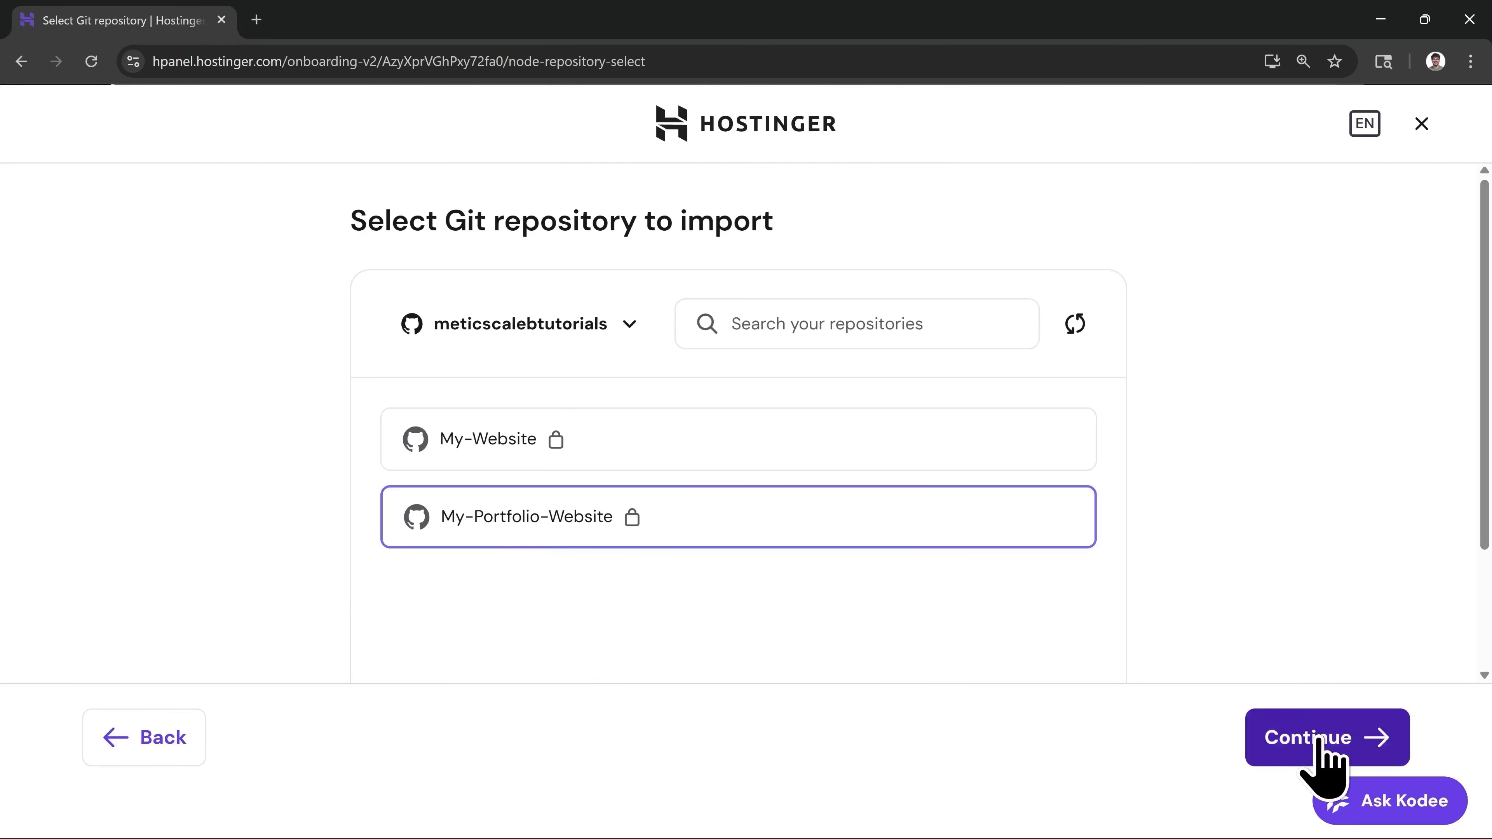
click(1320, 740)
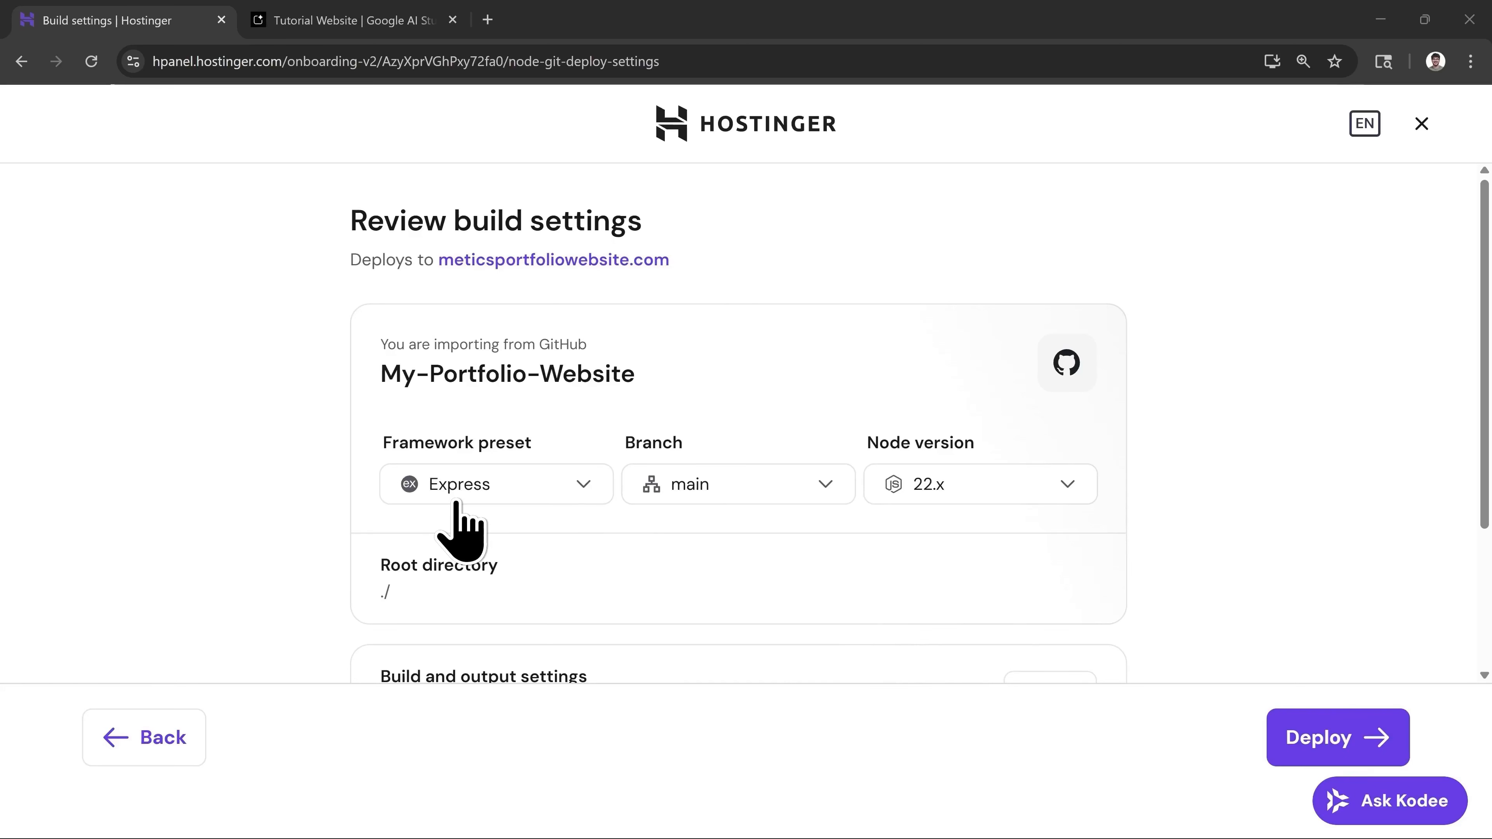
Change the framework preset from Express to Vite, keeping branch main and Node 22.x.
click(457, 500)
scroll(491, 623, down, 5)
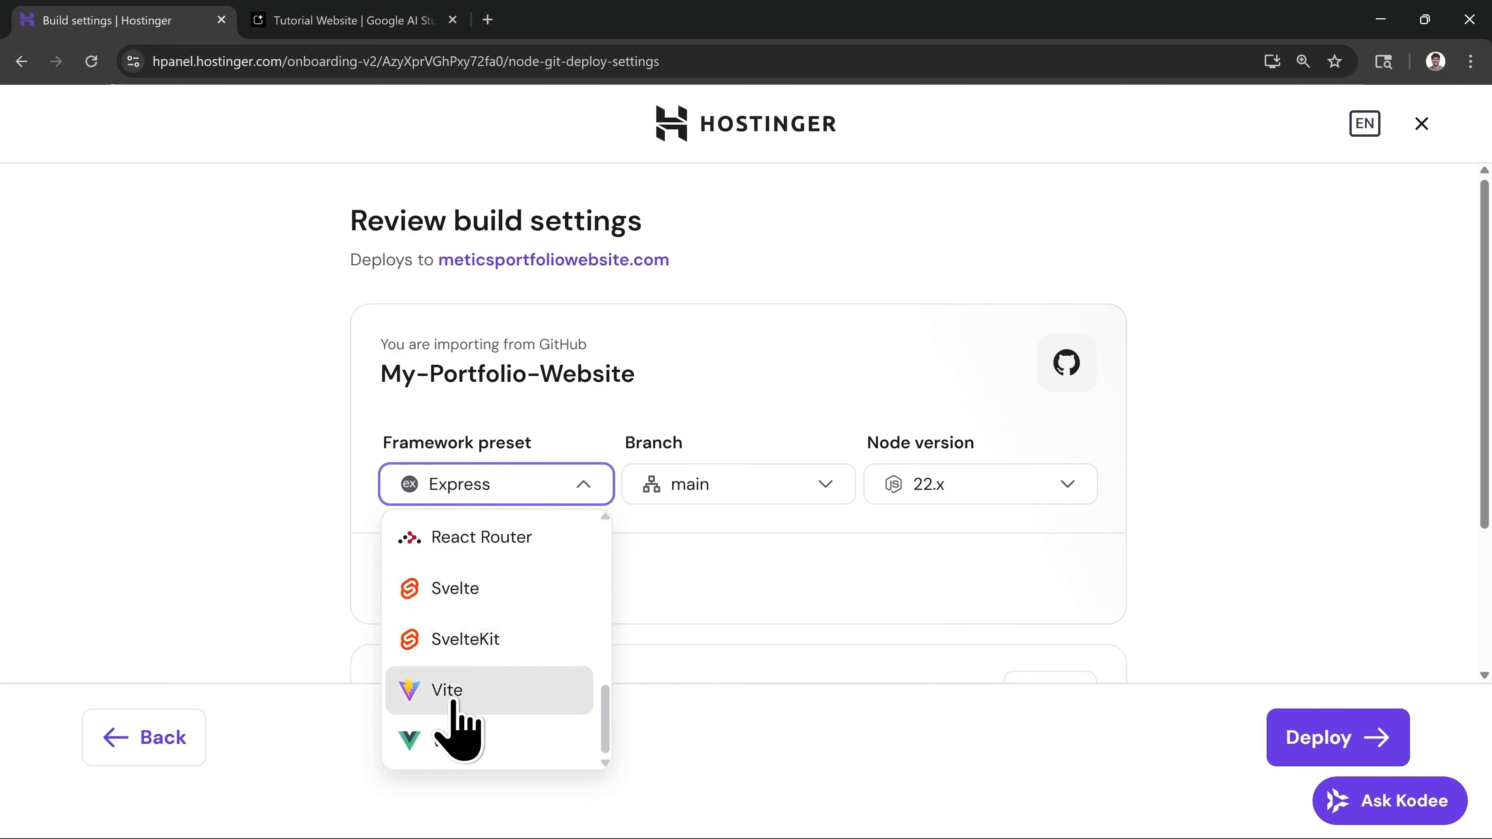
click(458, 694)
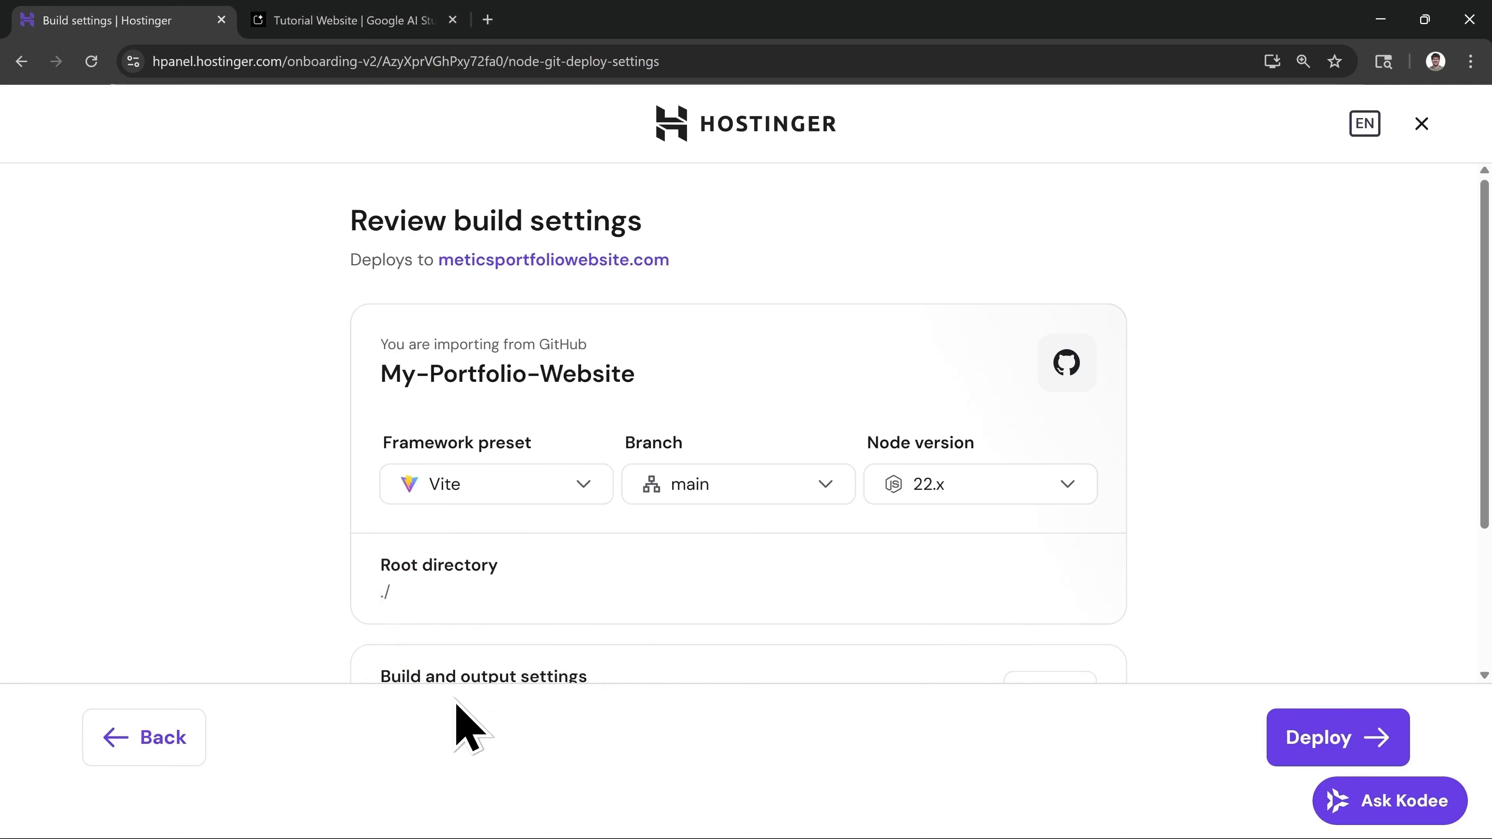
scroll(727, 565, down, 3)
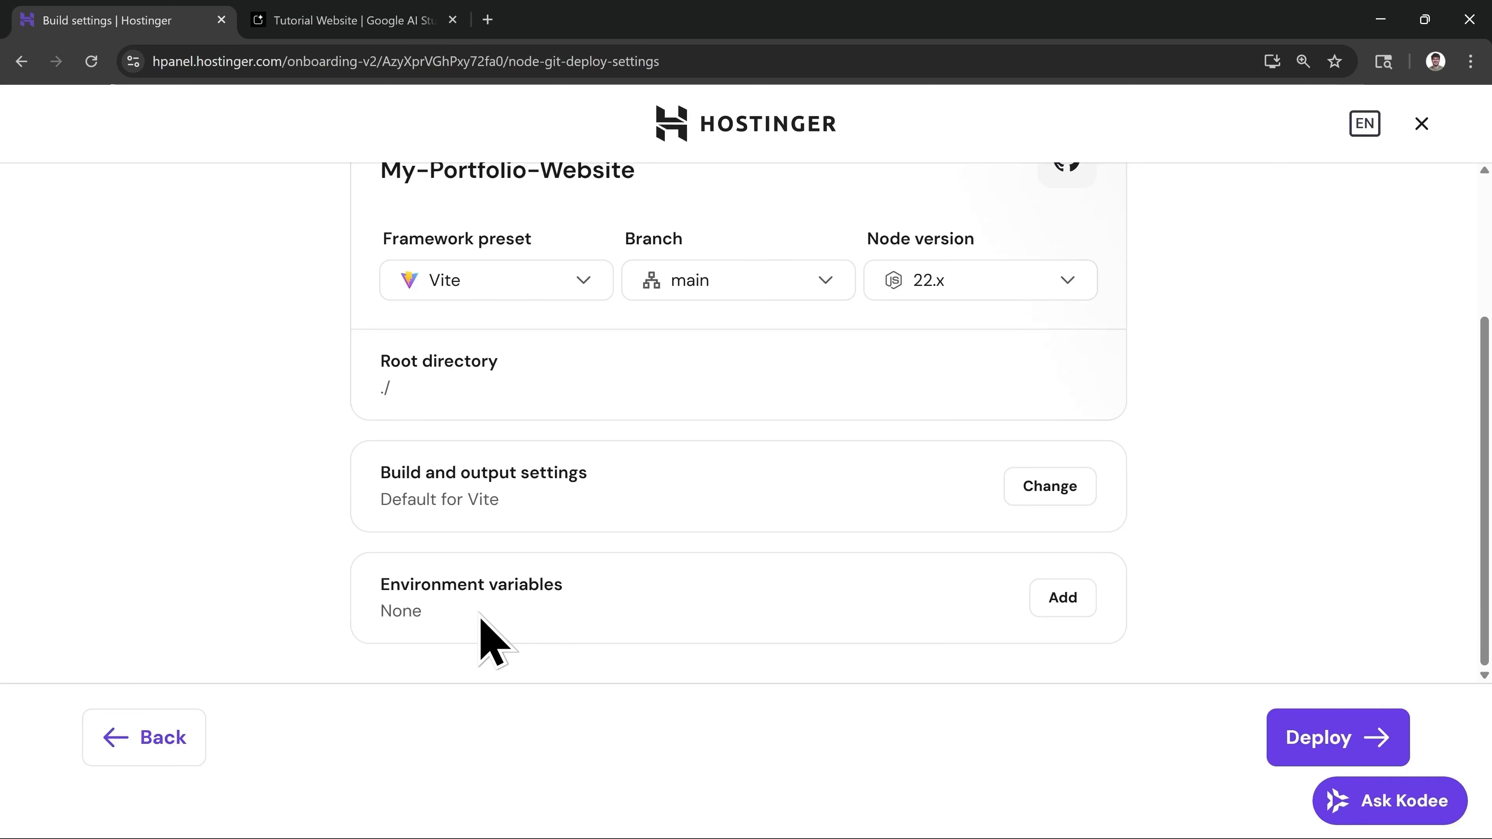
Go from the AI Studio project to the dashboard's API Keys page.
click(370, 27)
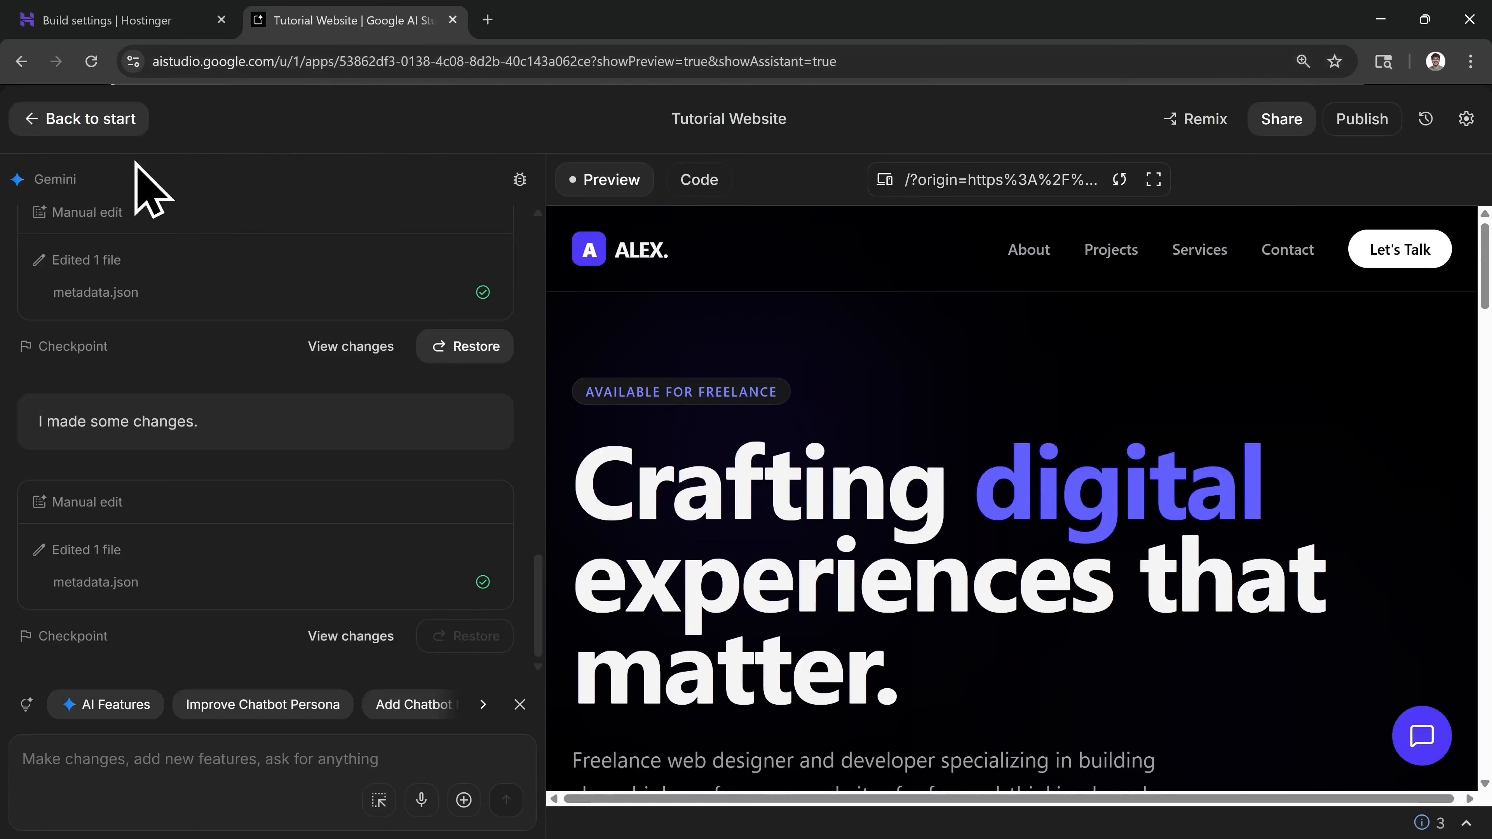
click(95, 136)
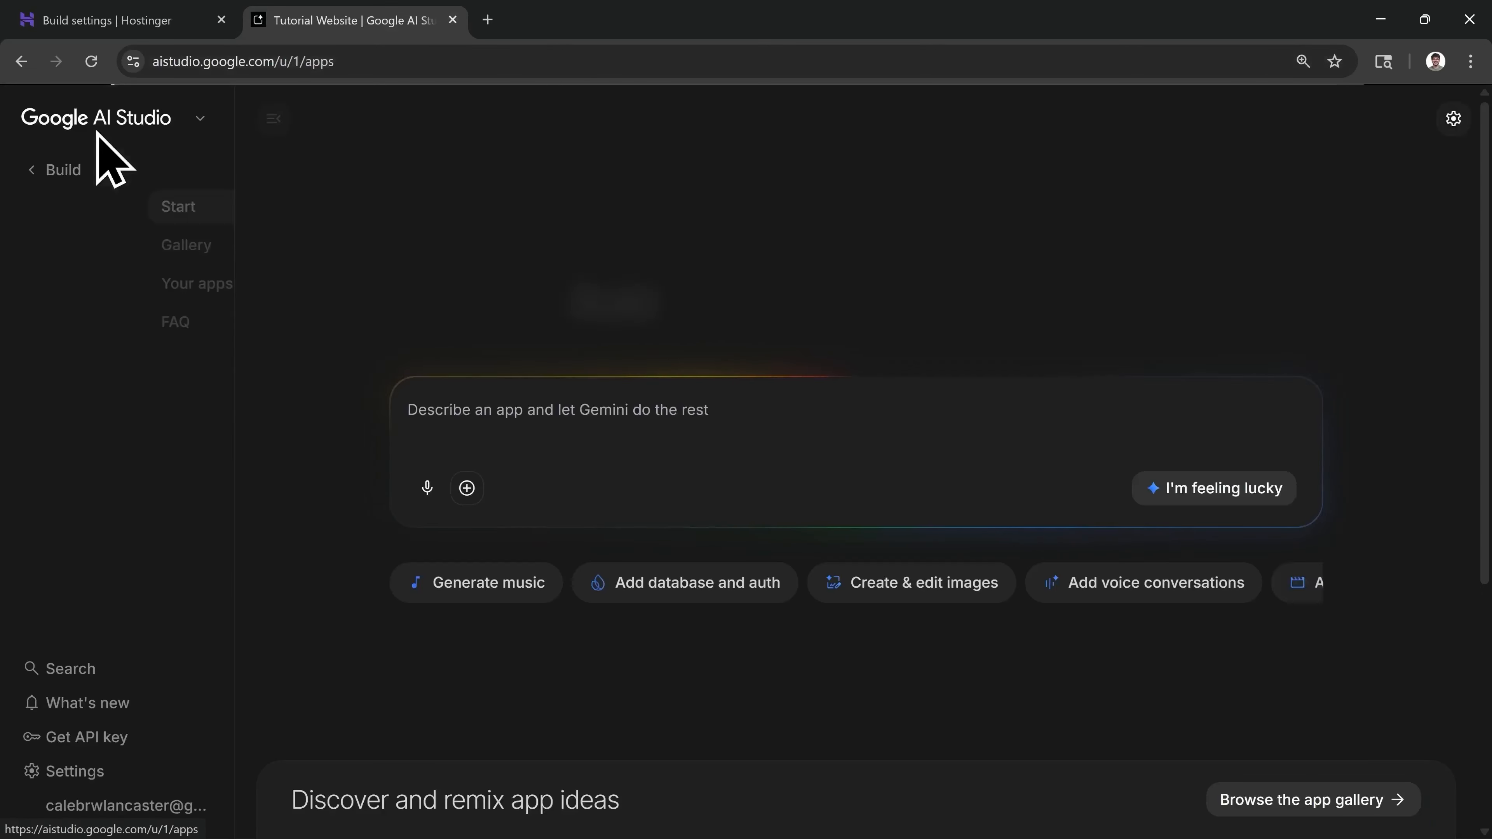
click(59, 171)
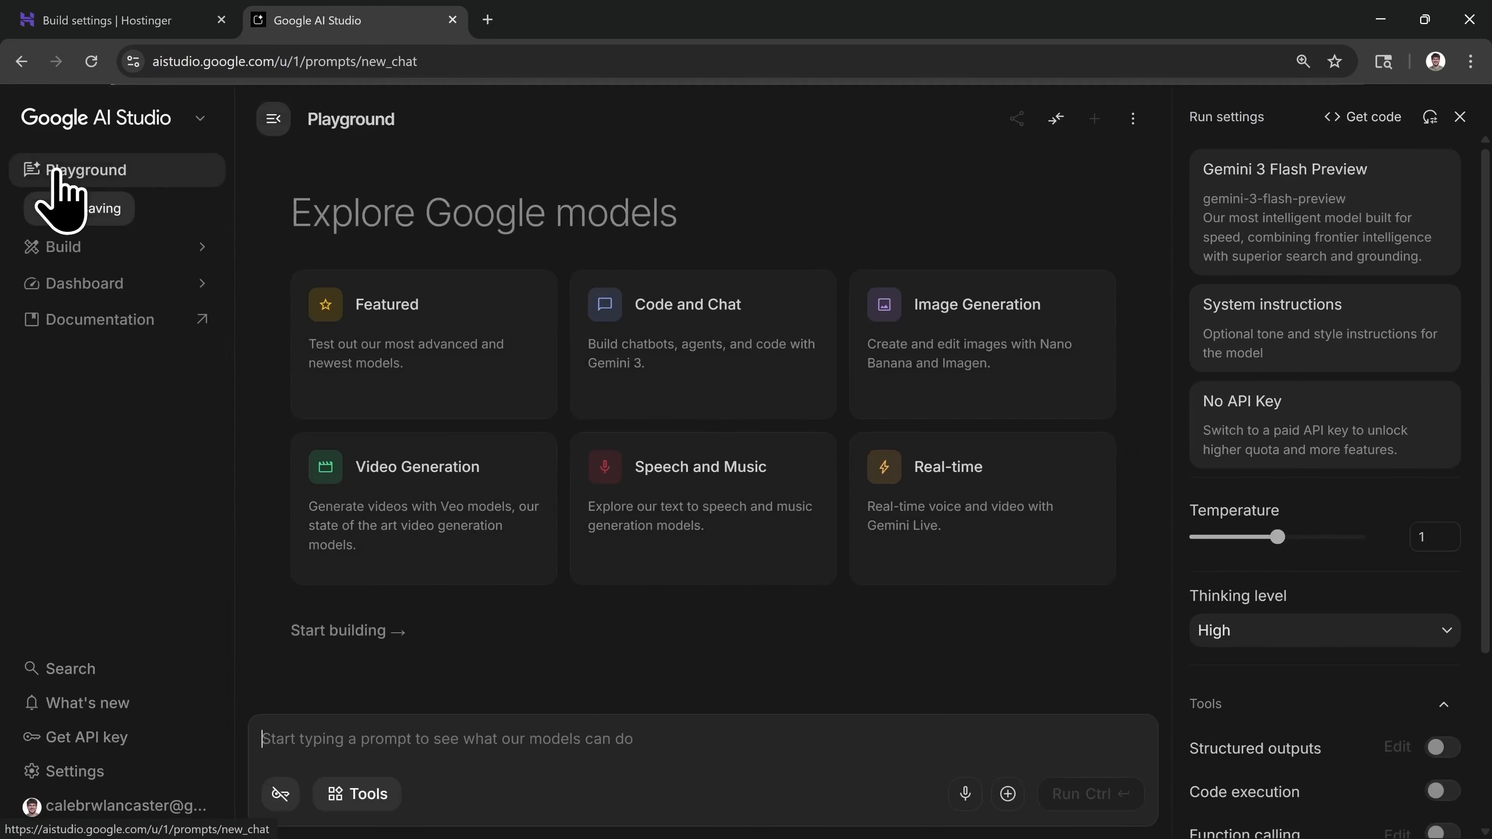
click(88, 285)
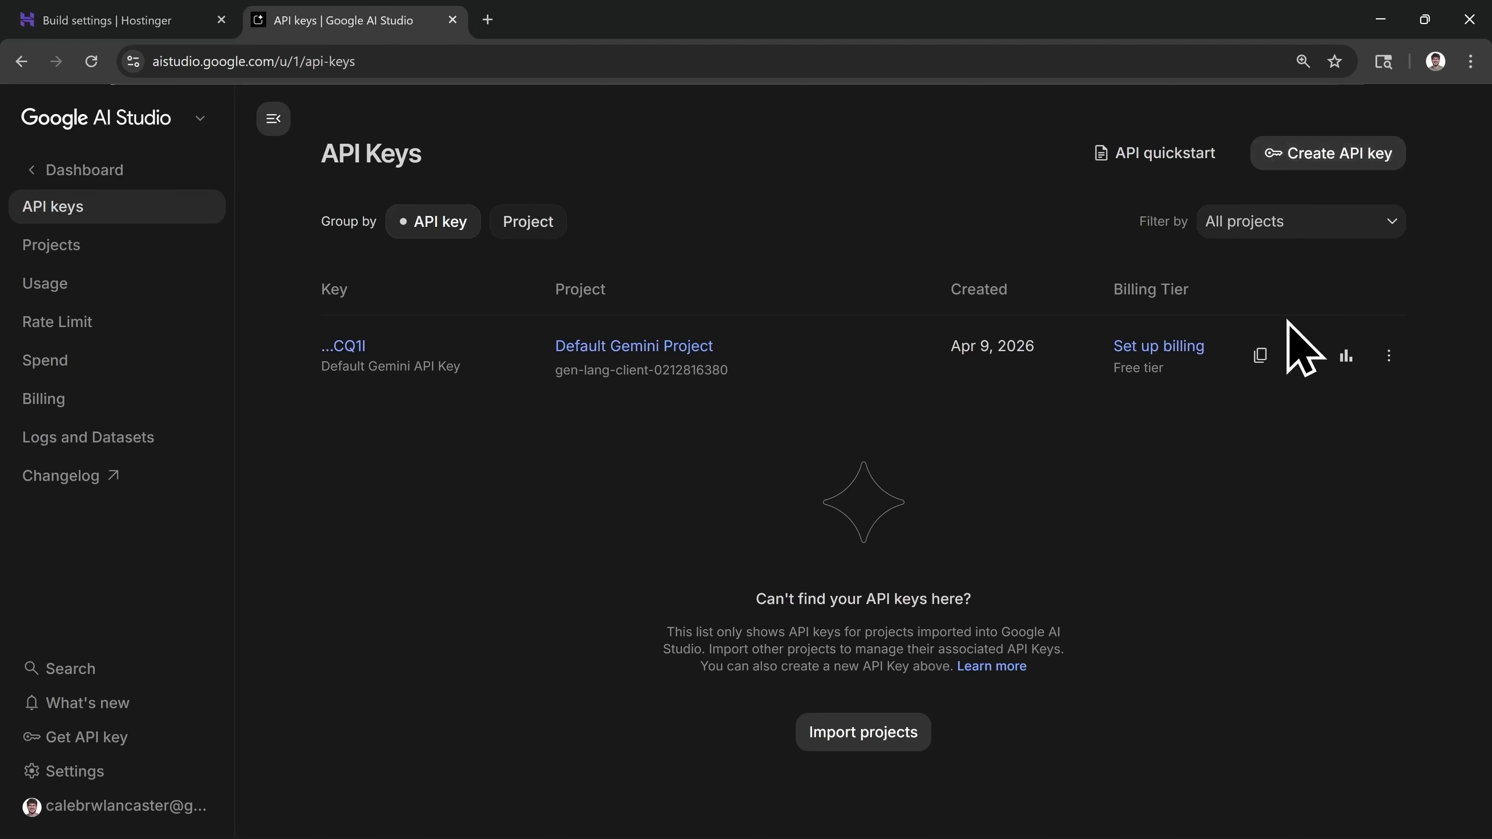
Copy the Default Gemini API Key and open Hostinger's Set environment variables dialog.
click(1261, 355)
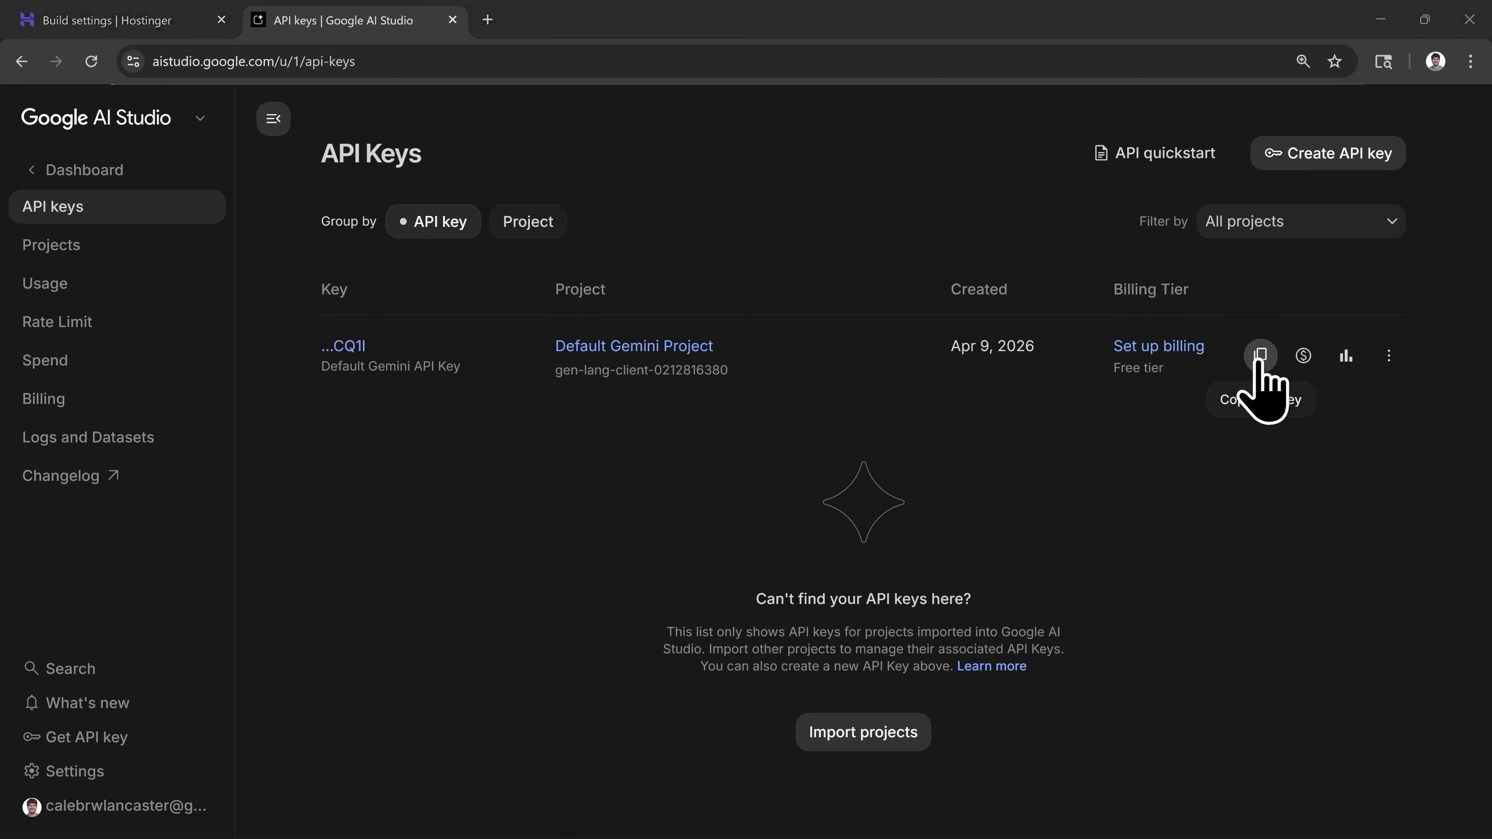
click(179, 21)
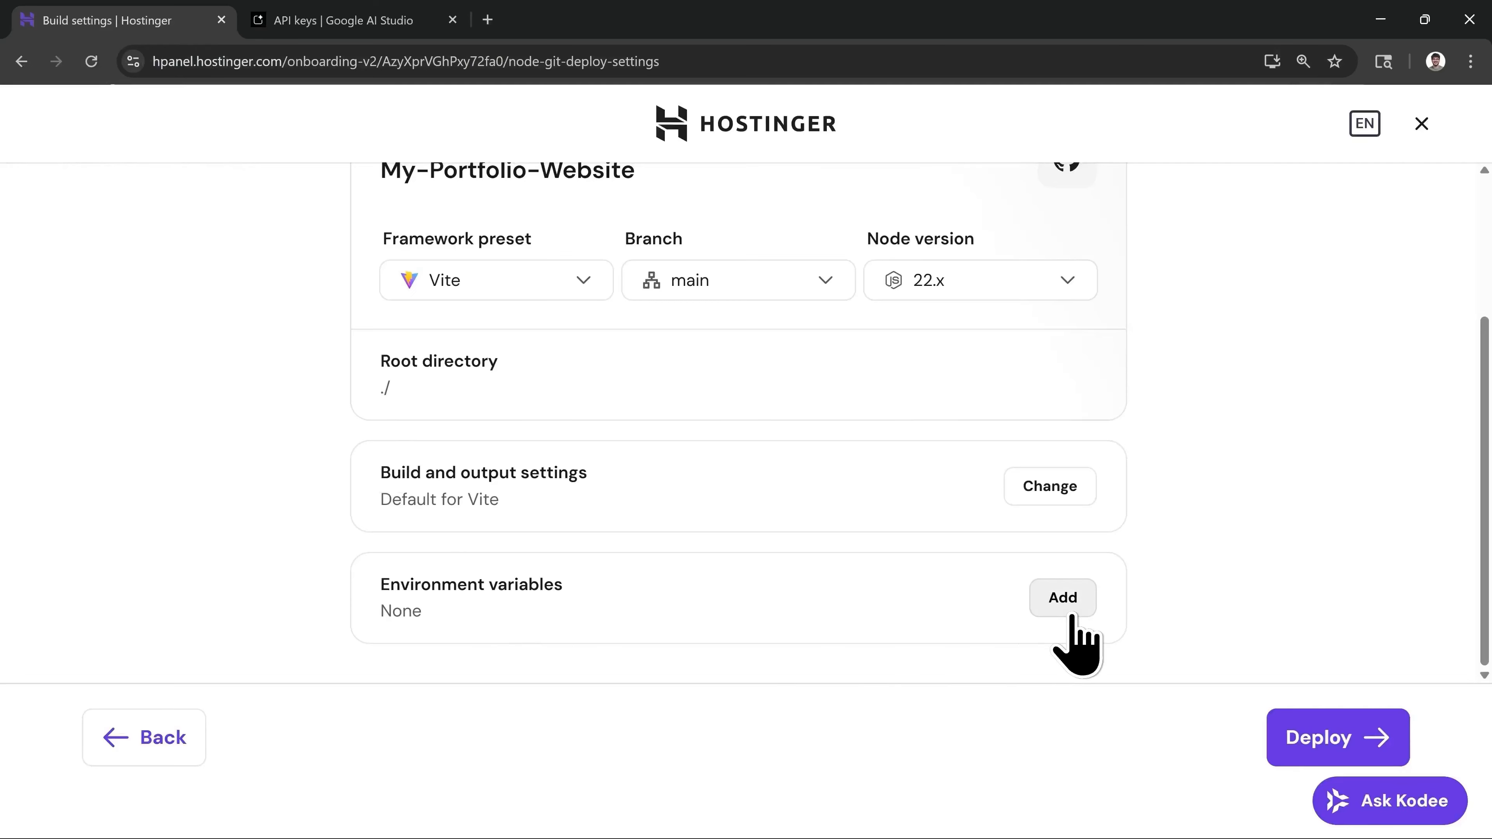
click(1065, 599)
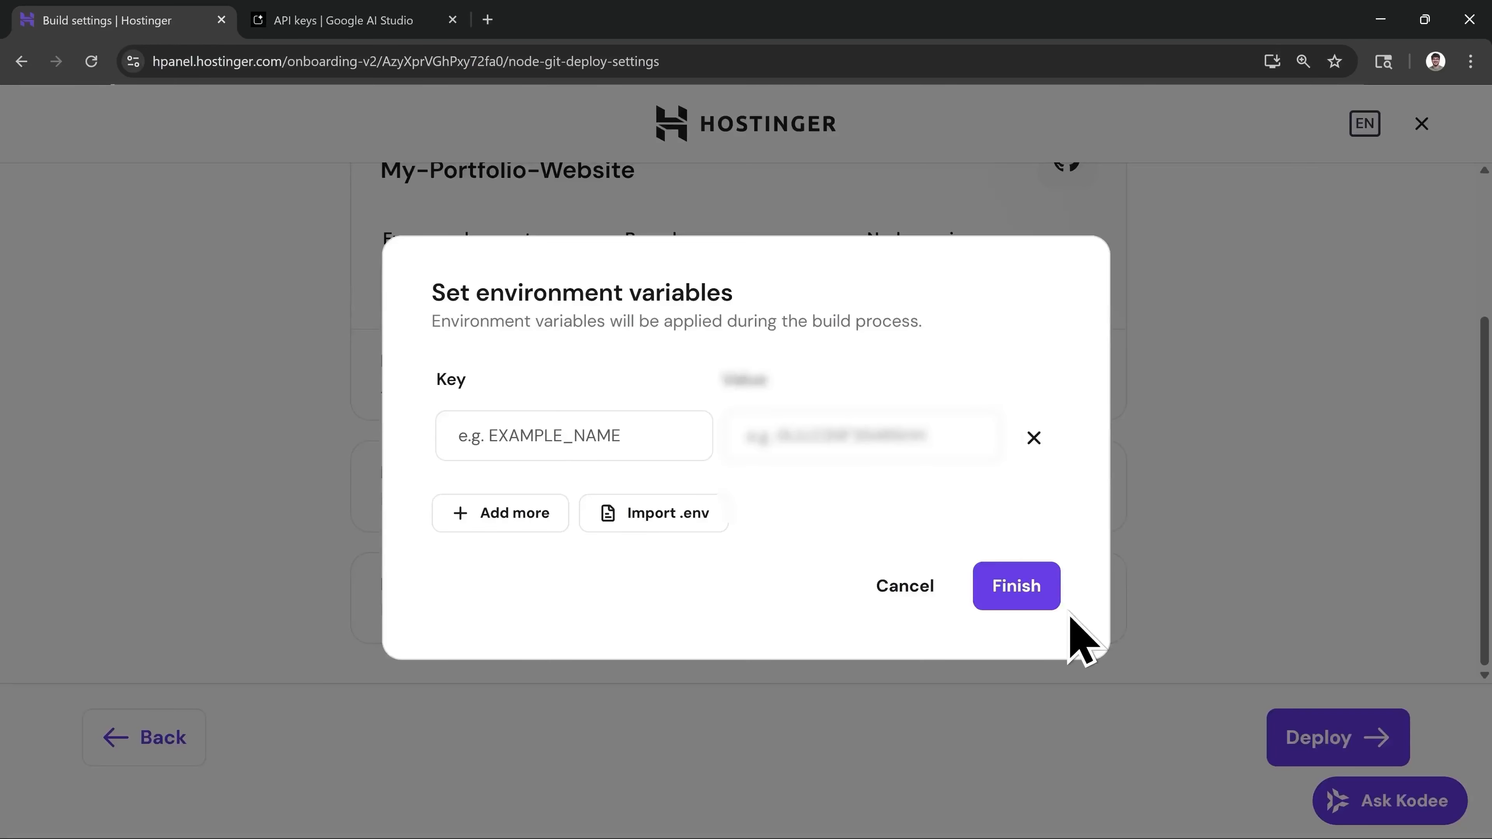
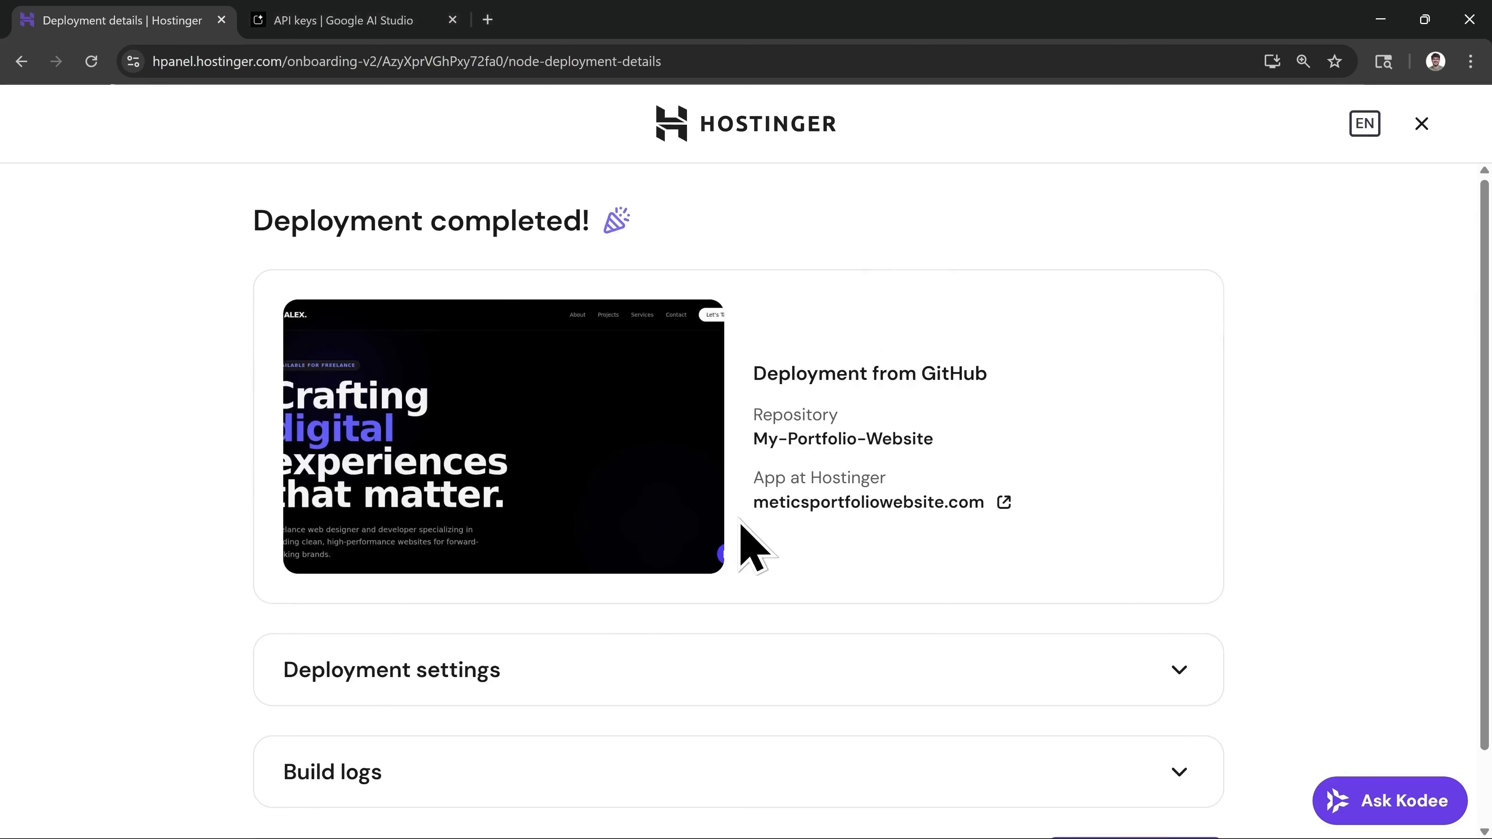
Open meticsportfoliowebsite.com in a new tab and look over its sections, ending back at the top.
click(851, 510)
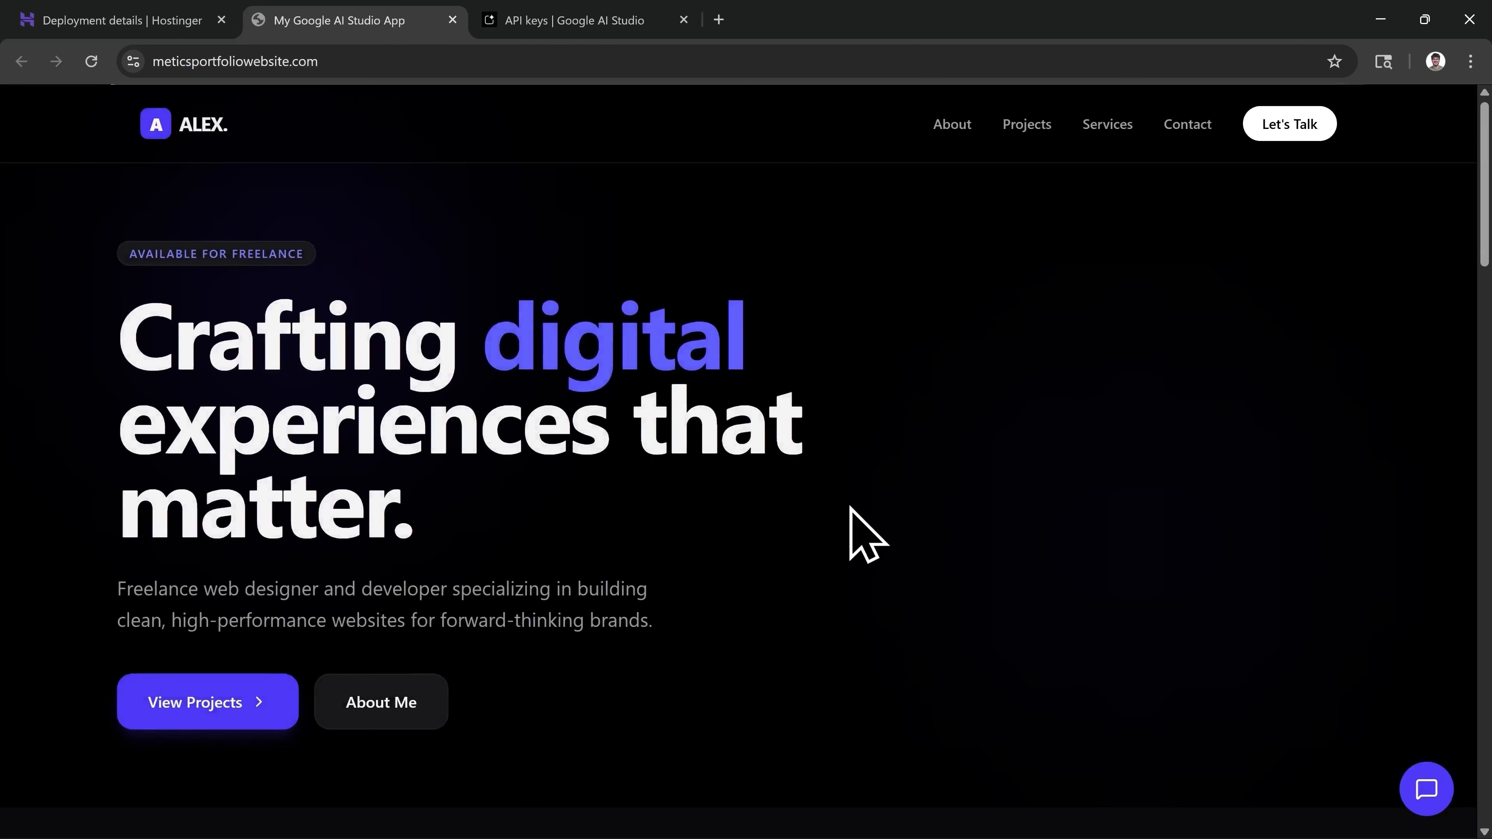
scroll(676, 476, down, 4)
scroll(672, 470, down, 10)
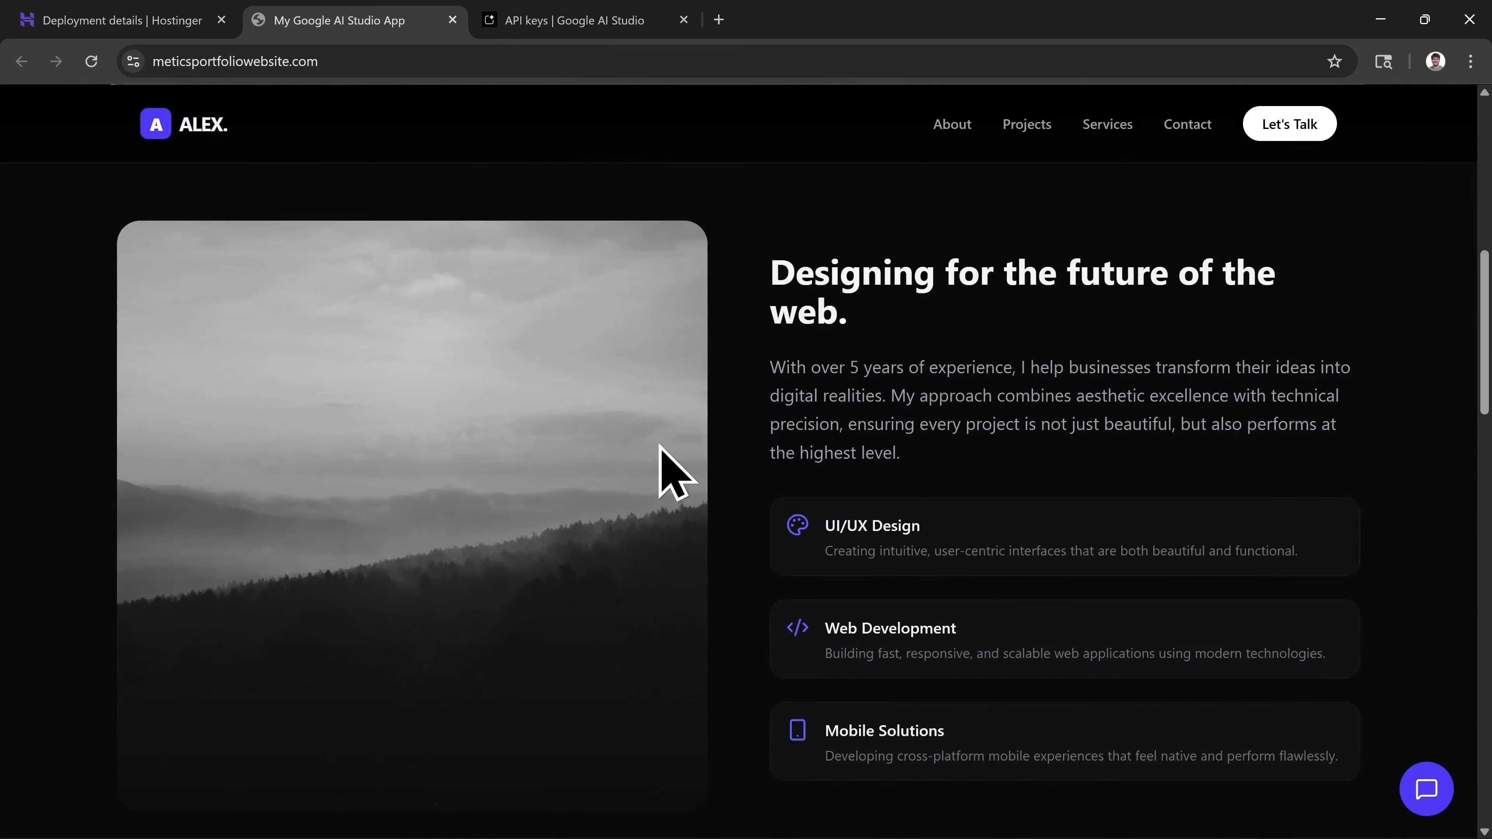
scroll(659, 446, down, 5)
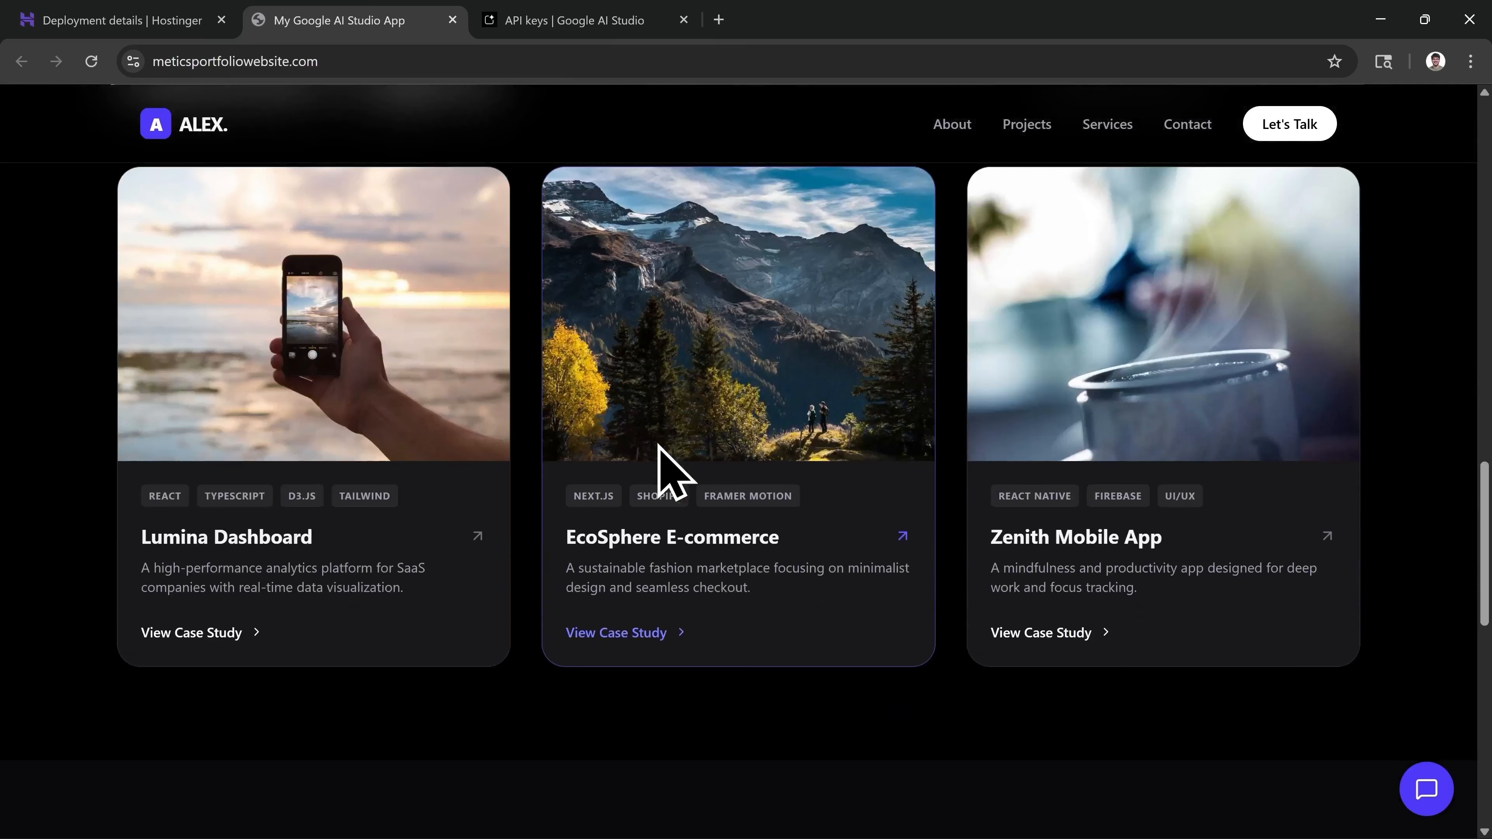
scroll(671, 471, up, 10)
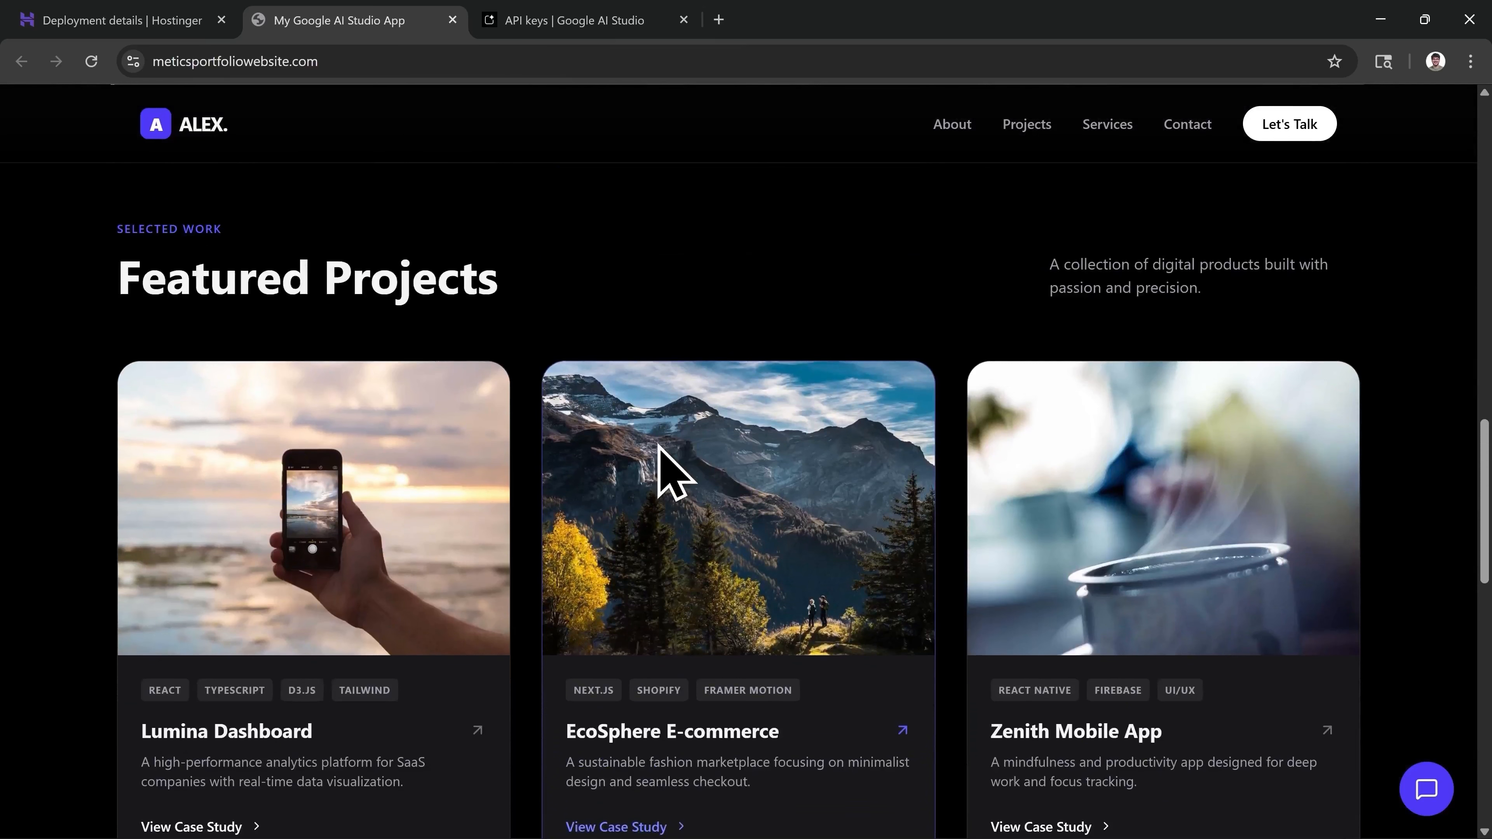
scroll(659, 446, up, 3)
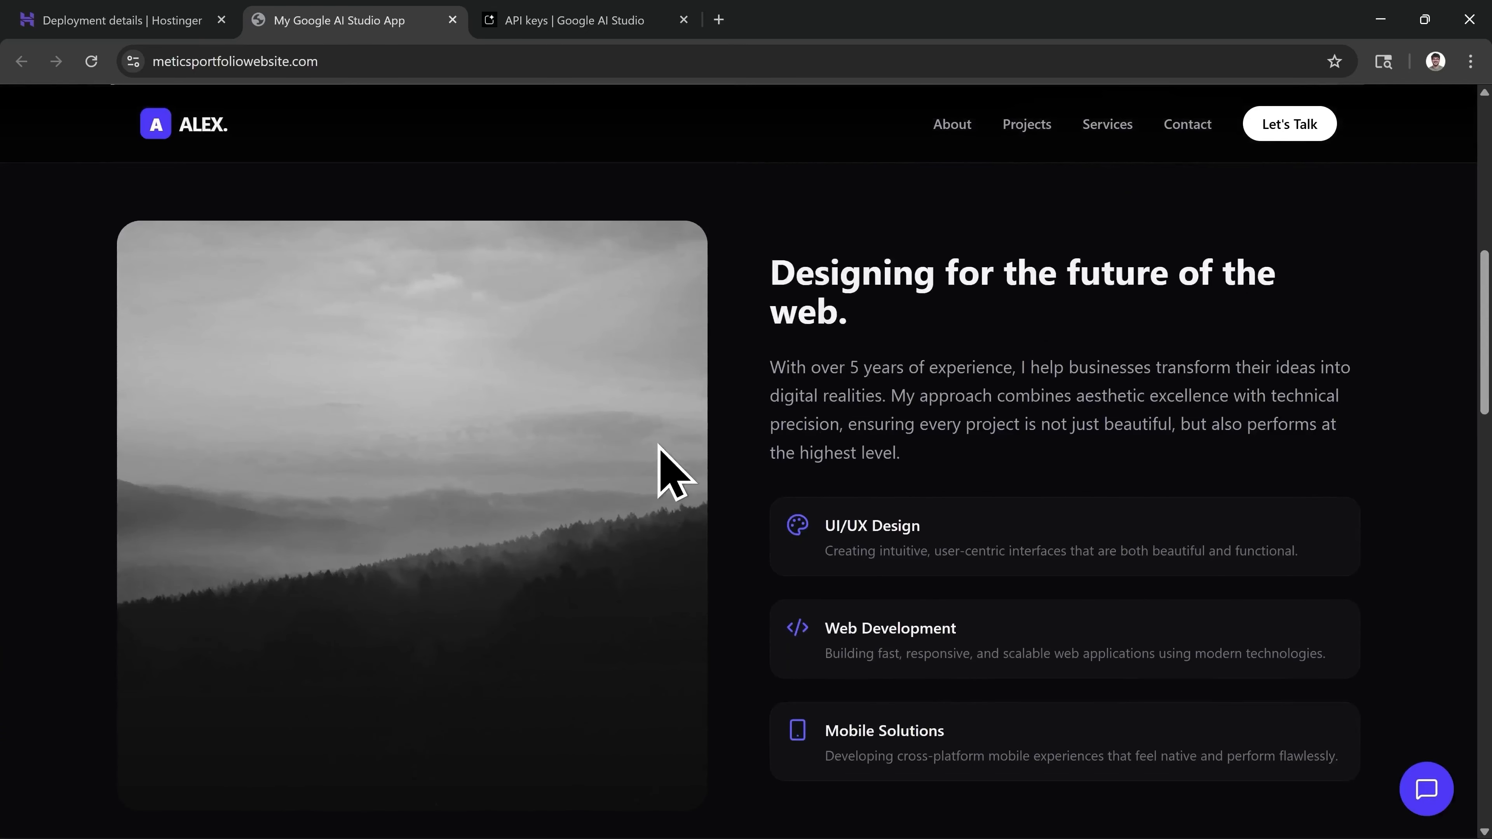
scroll(673, 471, up, 10)
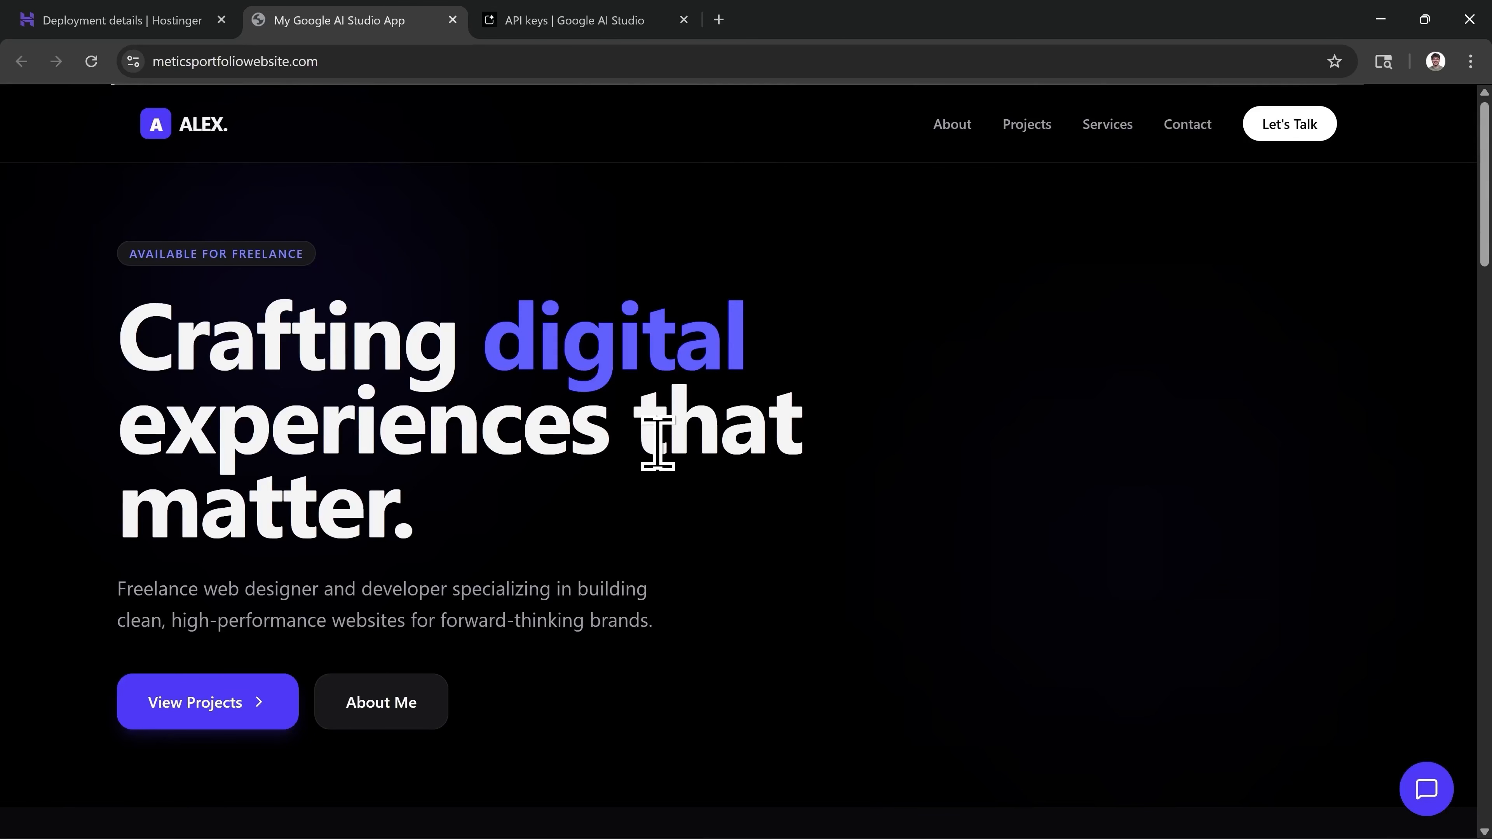
Open the Tutorial Website app from Your apps and paste the vite.config.ts base '/' prompt.
click(560, 21)
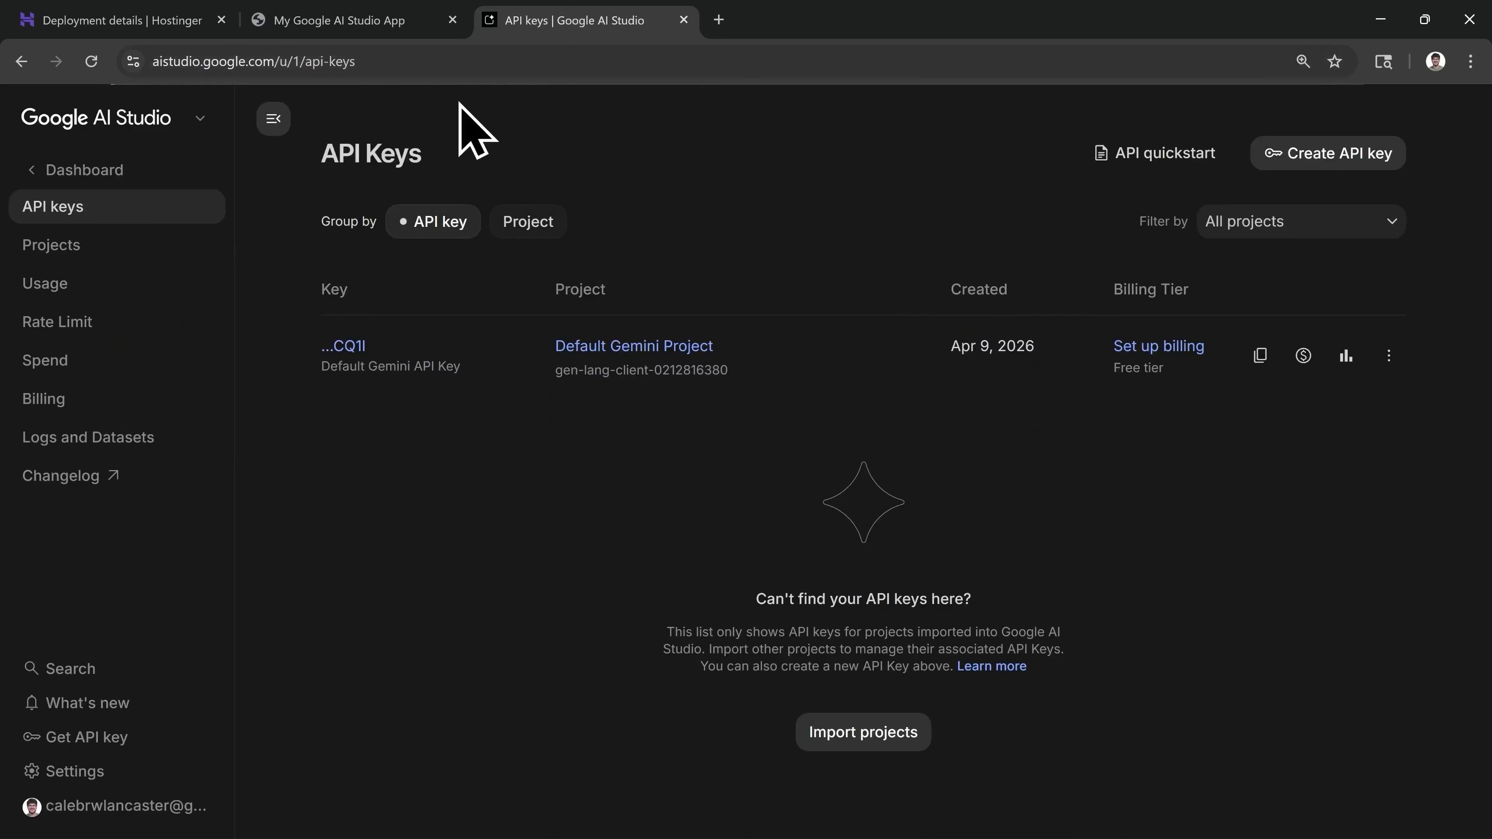
click(109, 172)
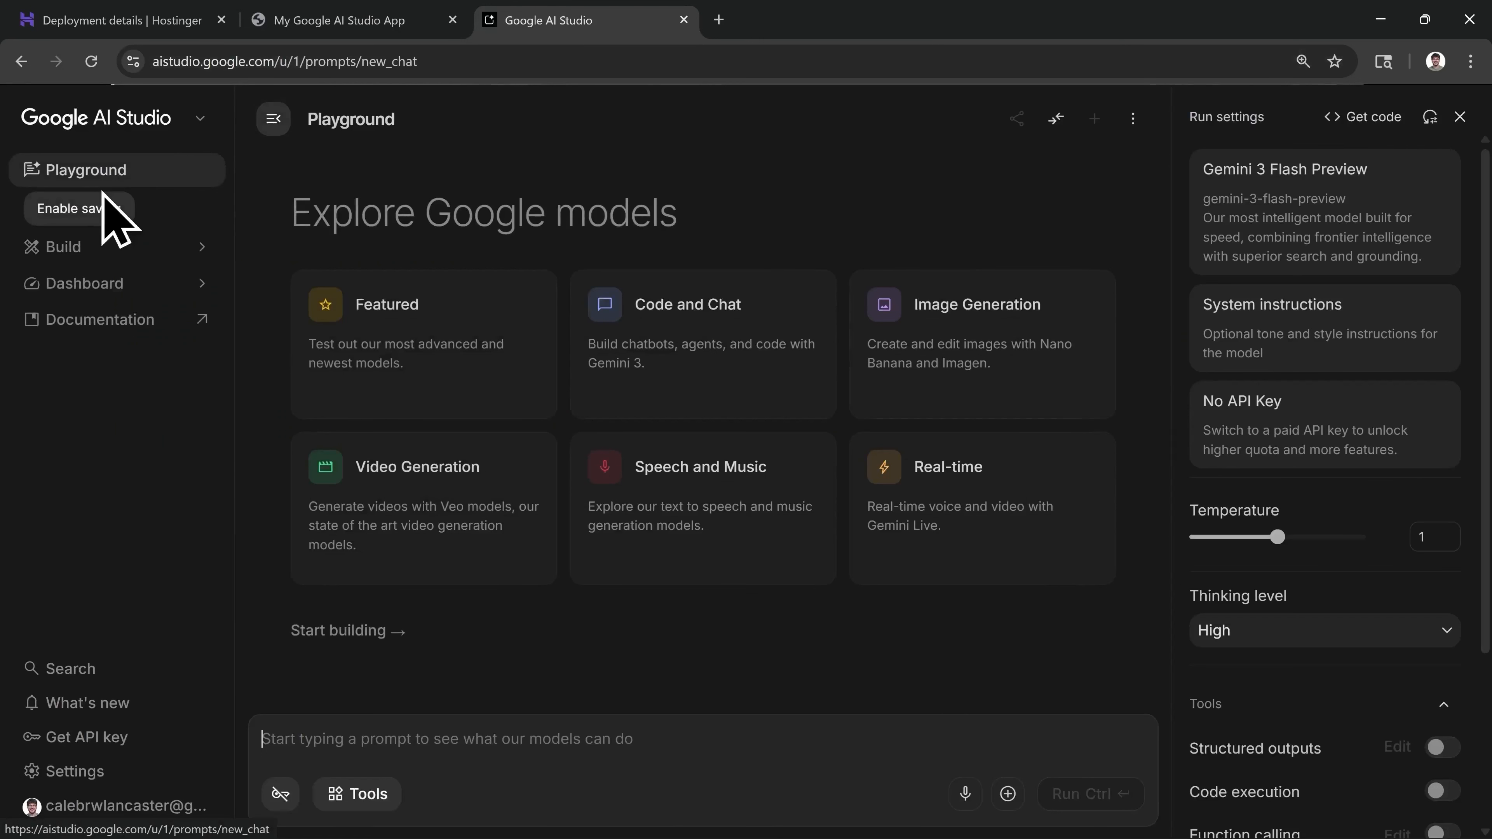
click(84, 245)
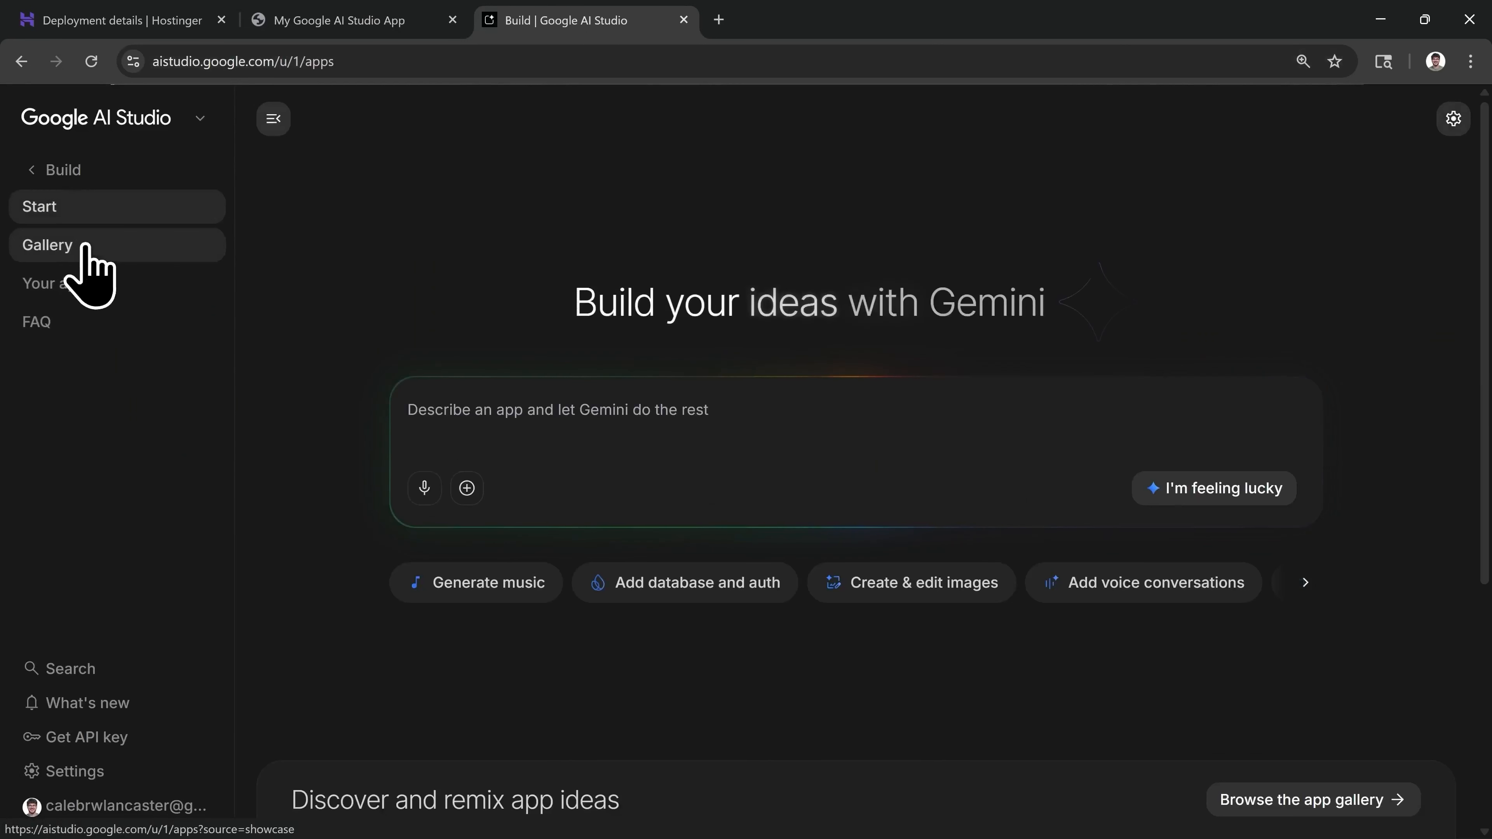
click(63, 294)
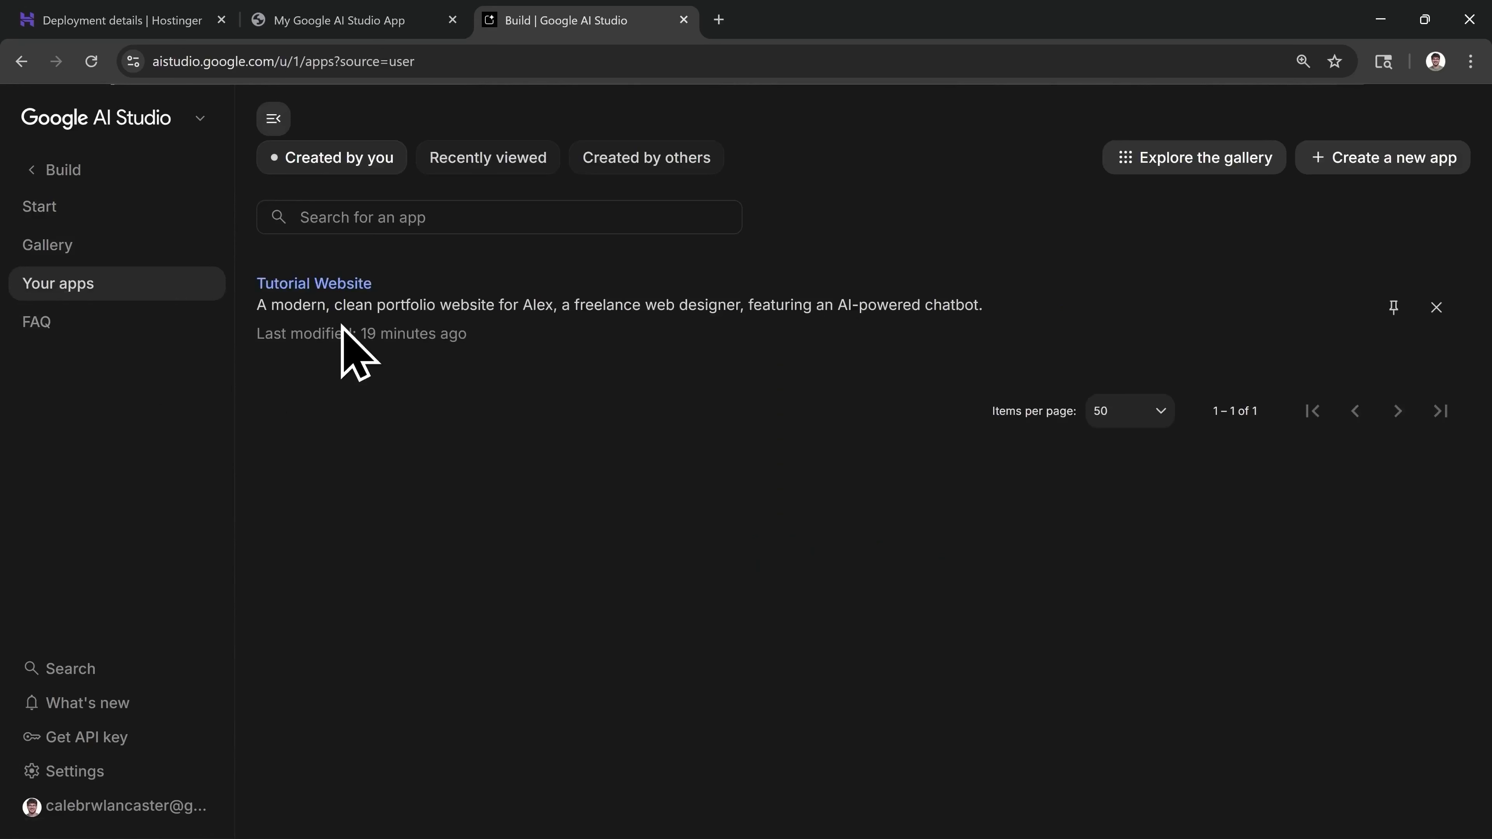
click(326, 294)
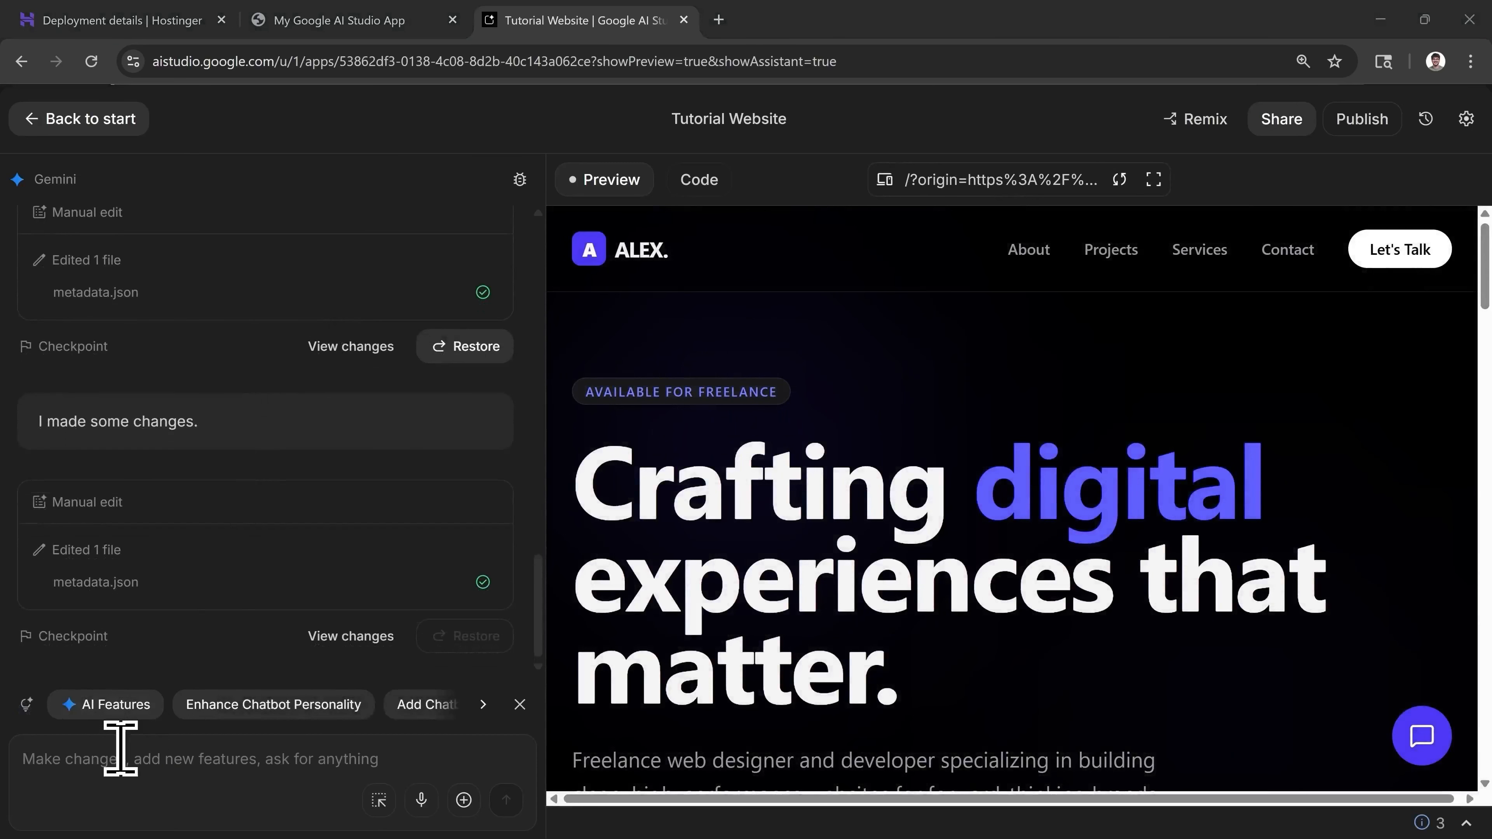
click(116, 756)
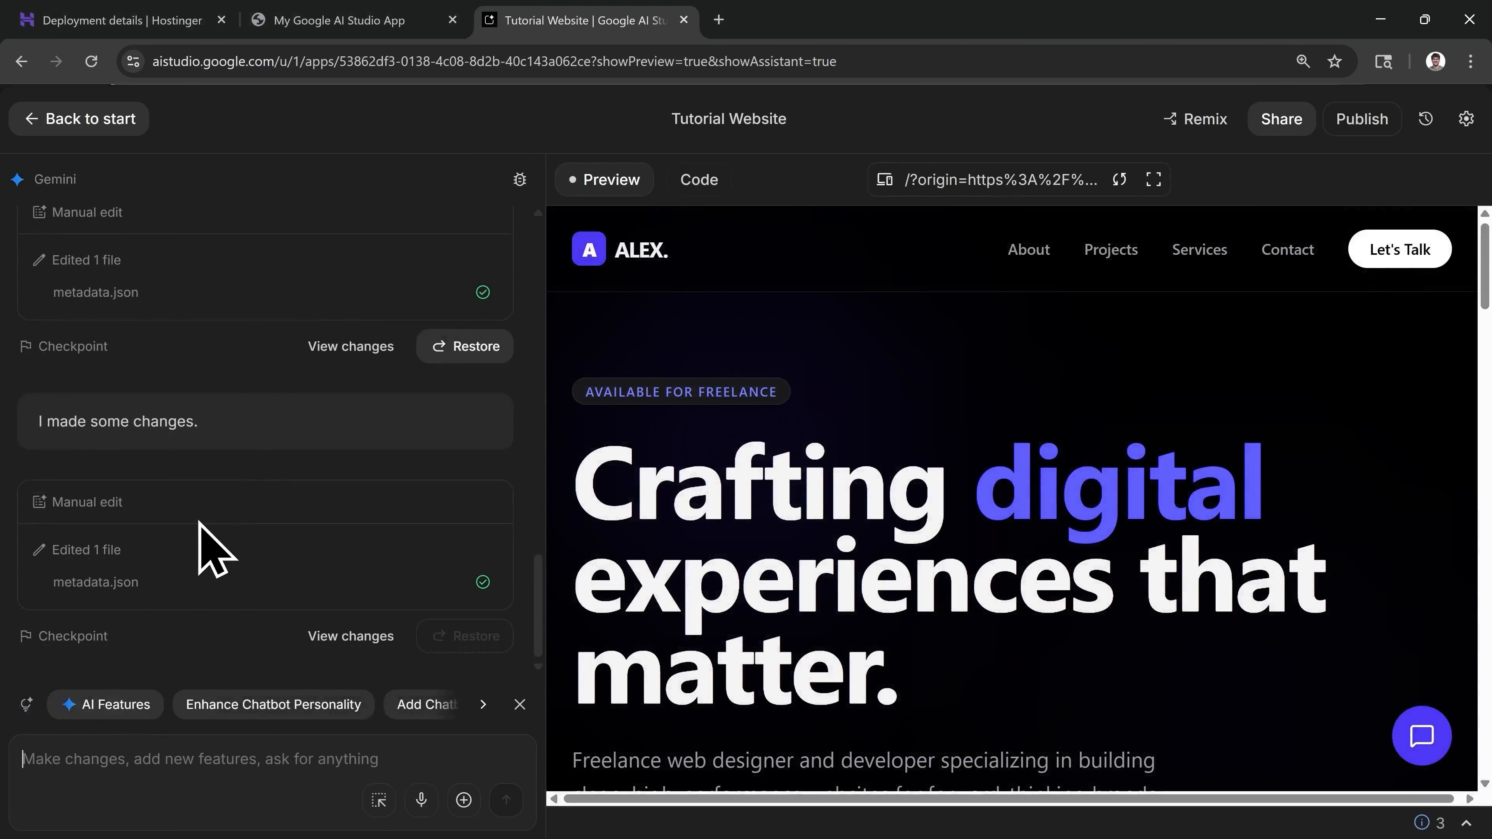
text(Update the vite.config.ts file so that the base is set to './' for production deployment. Do not change anything else about the website or its design.)
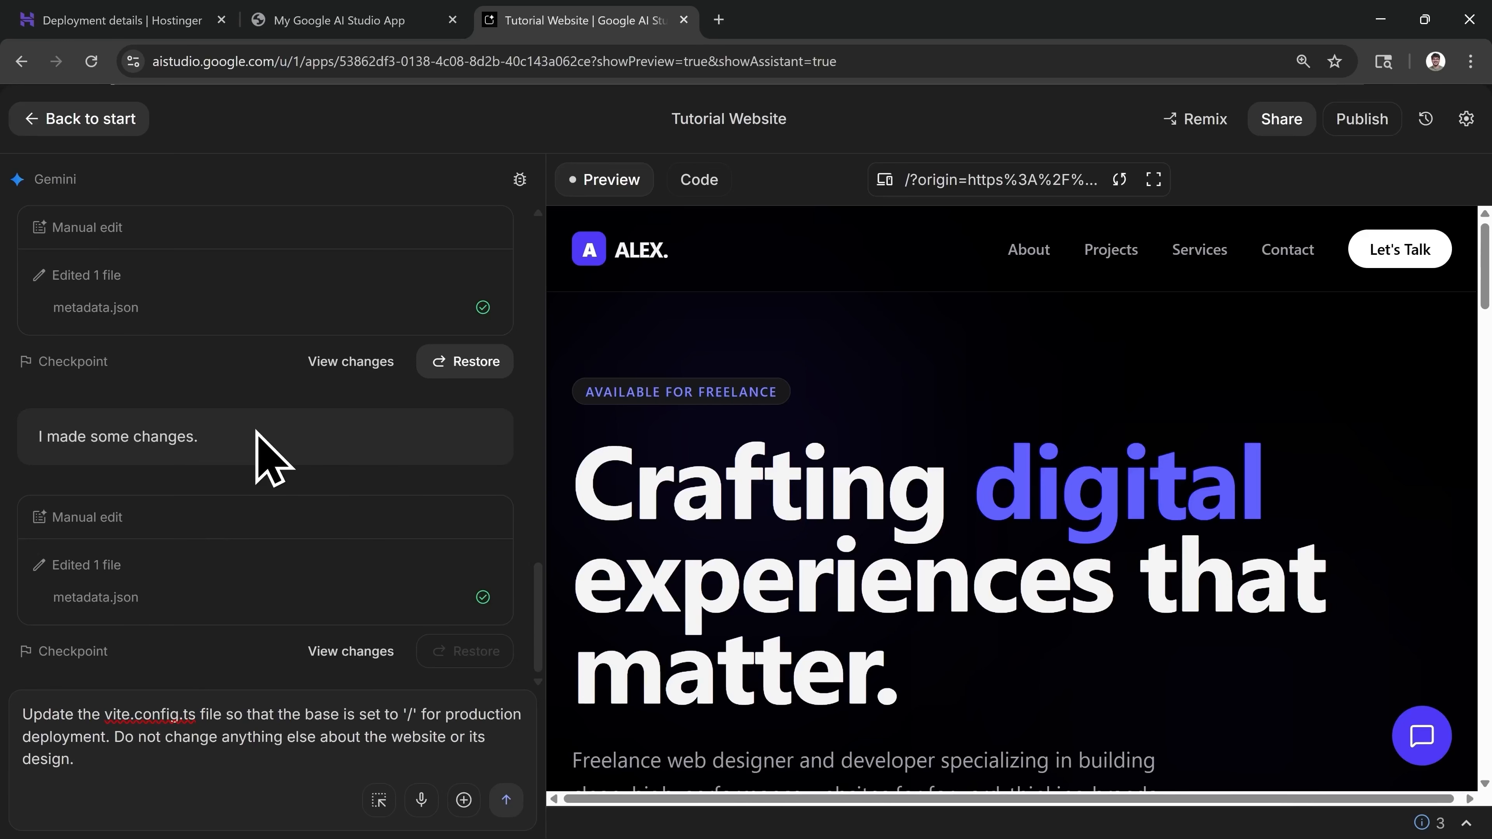
Replace the drafted prompt with 'Let's change the color palette to a warmer look' and send it.
triple_click(160, 723)
key(ctrl+x)
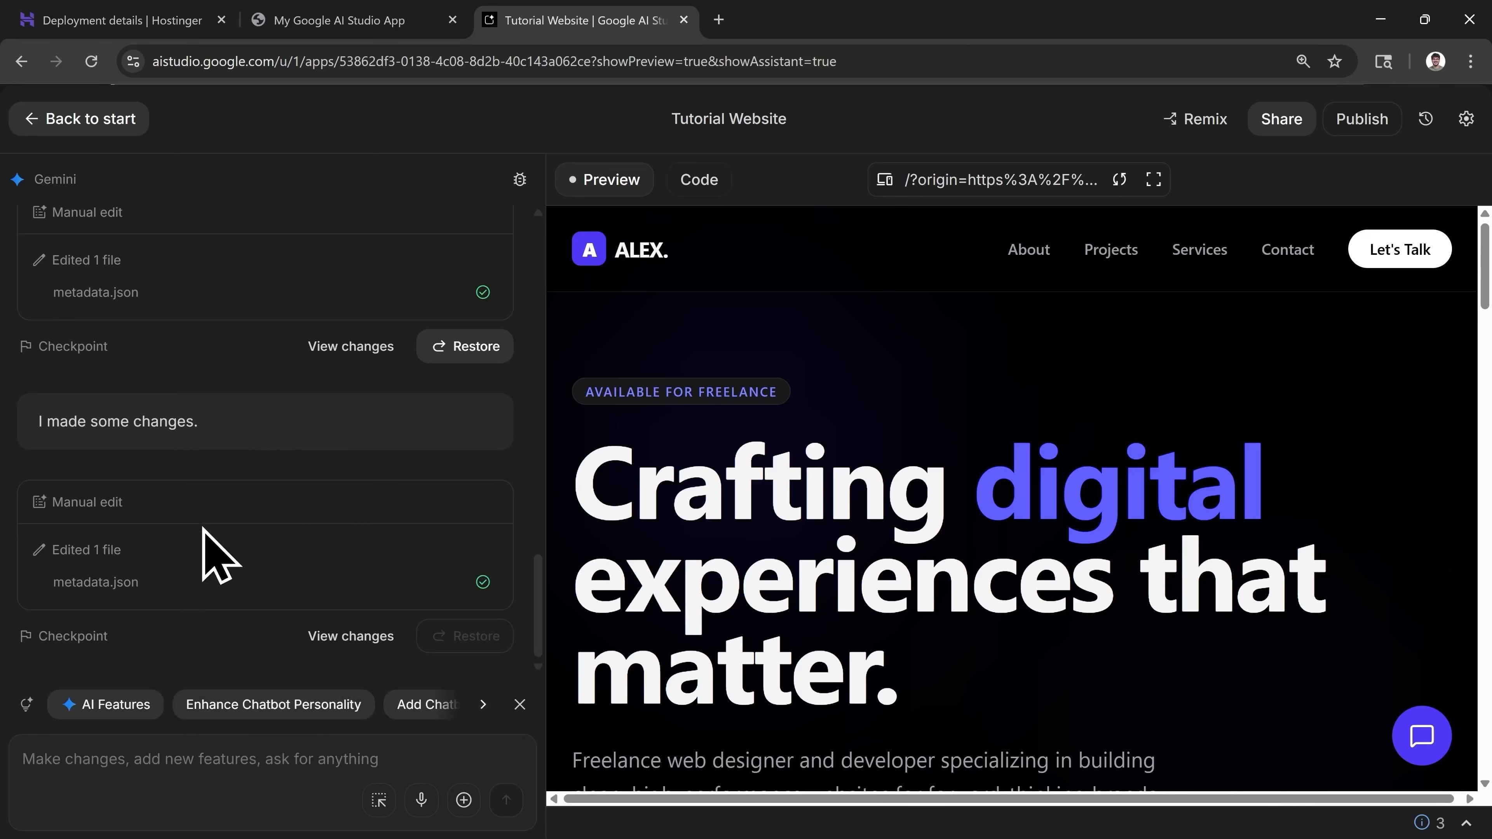
text(Let's change )
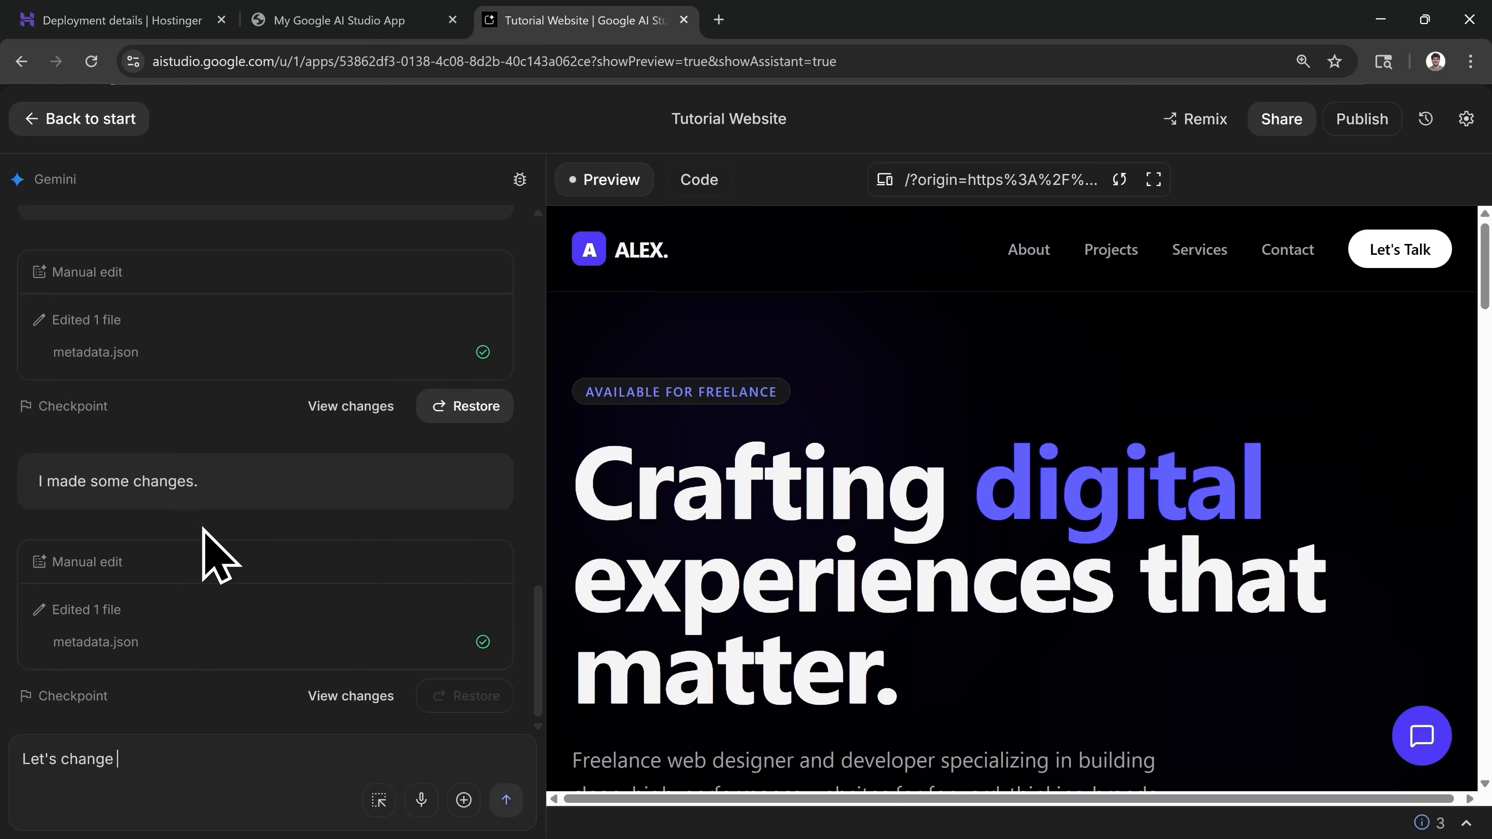
text(the color palette to a warmer look.)
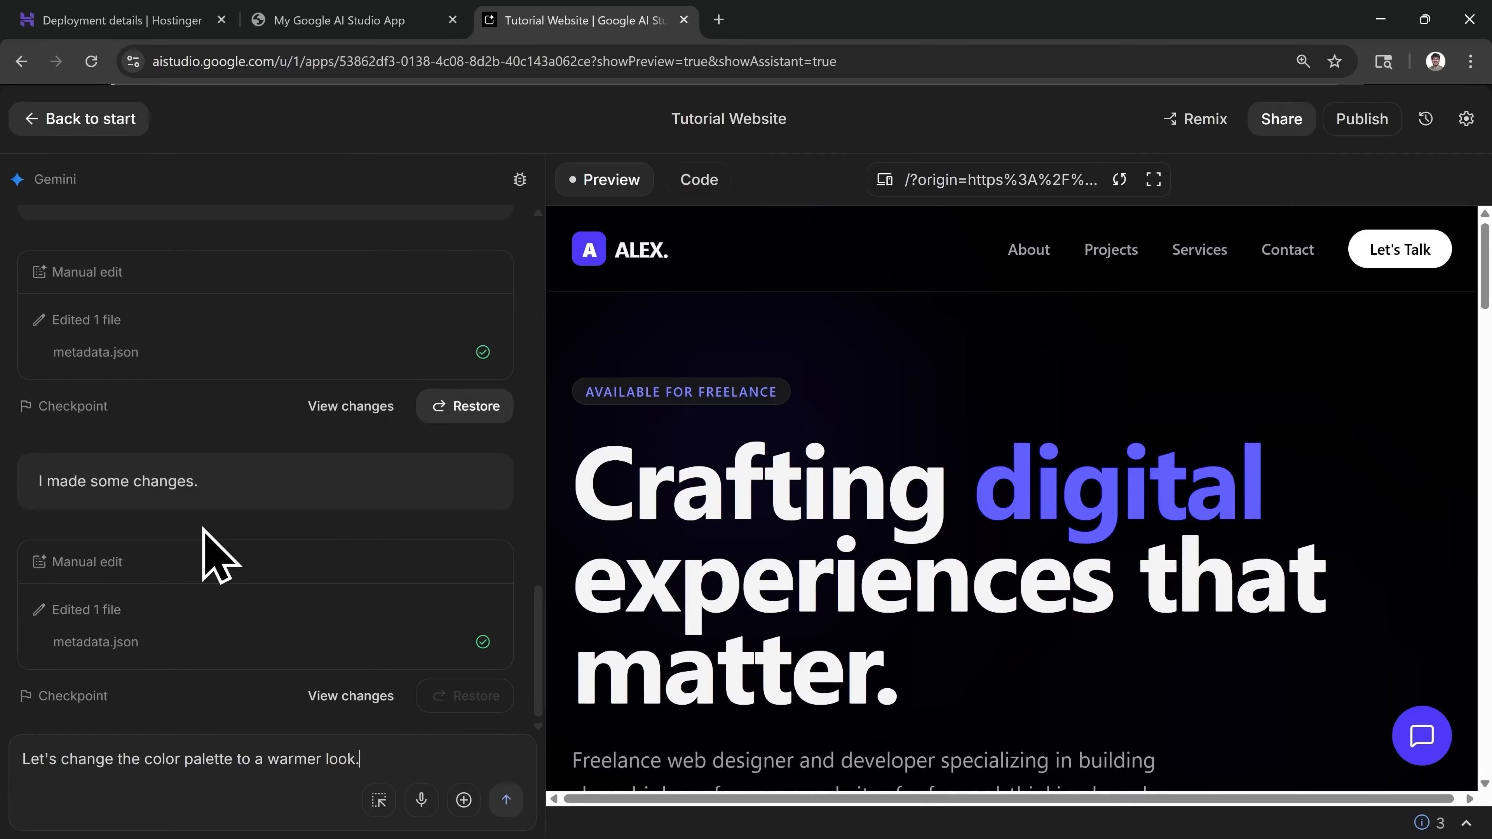
click(506, 799)
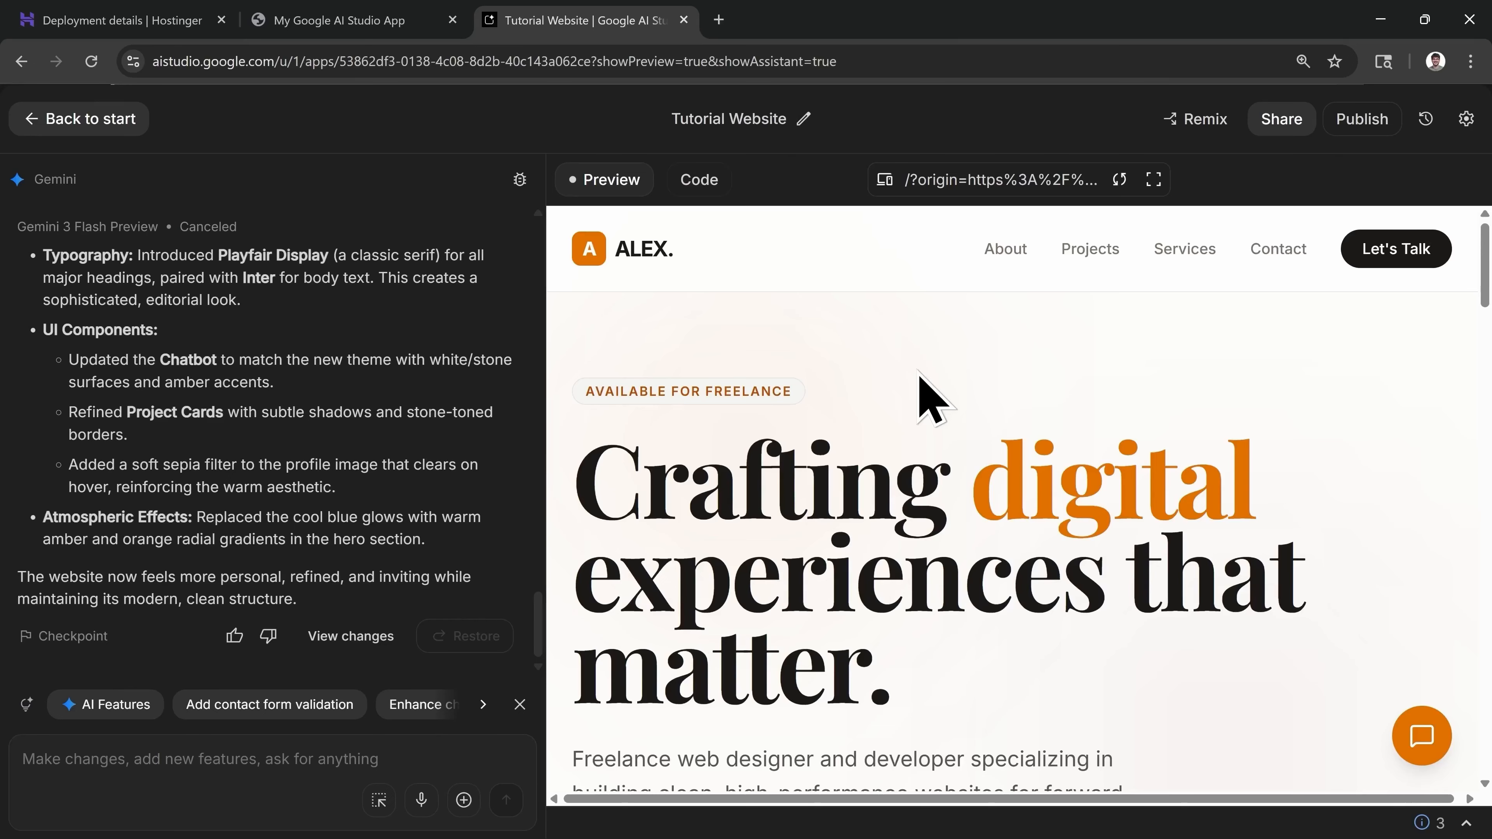
Stage and commit all changed theme files from the project's GitHub settings.
click(1465, 120)
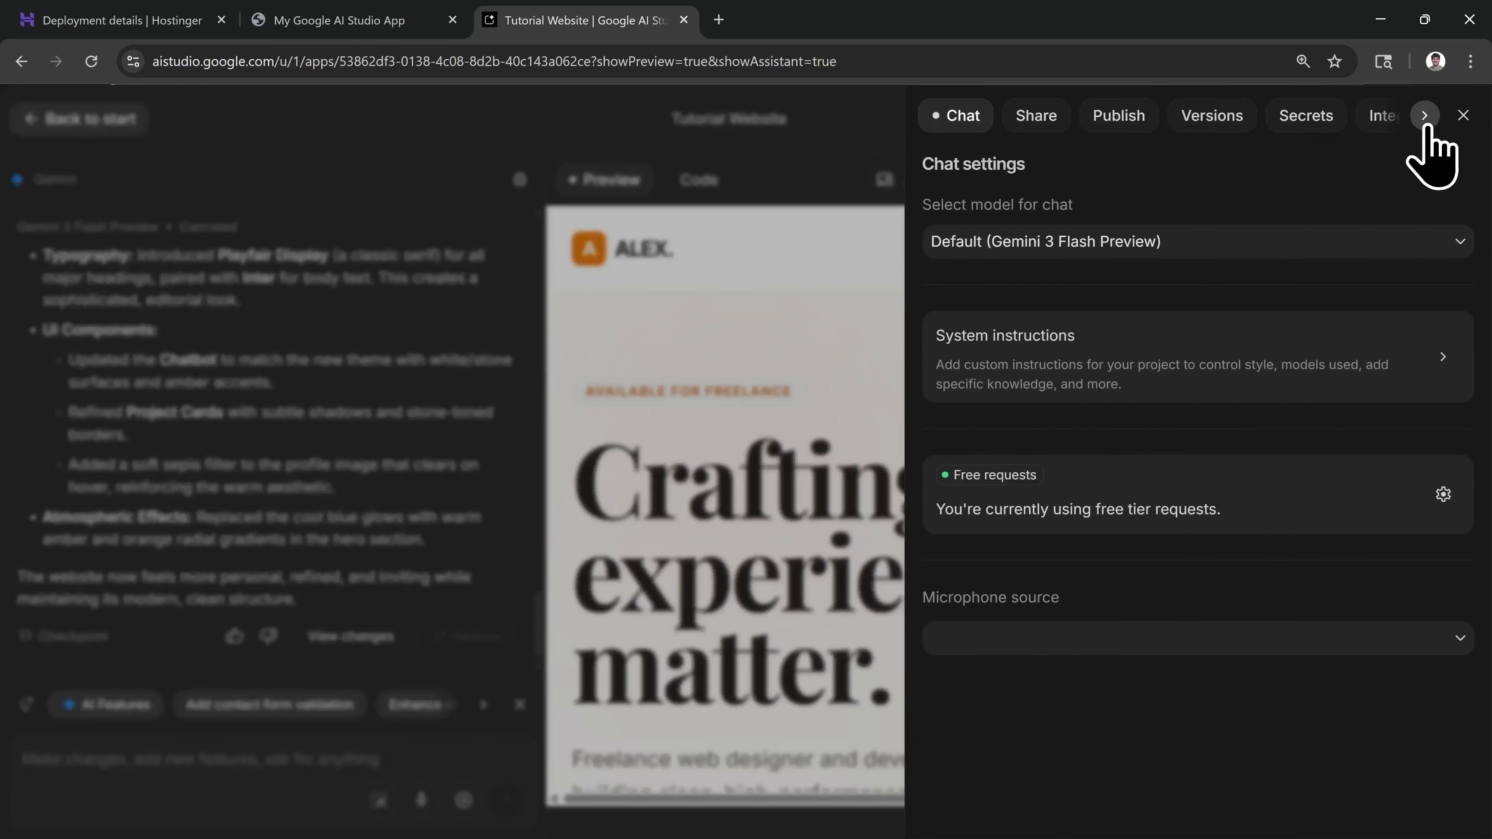
click(1426, 118)
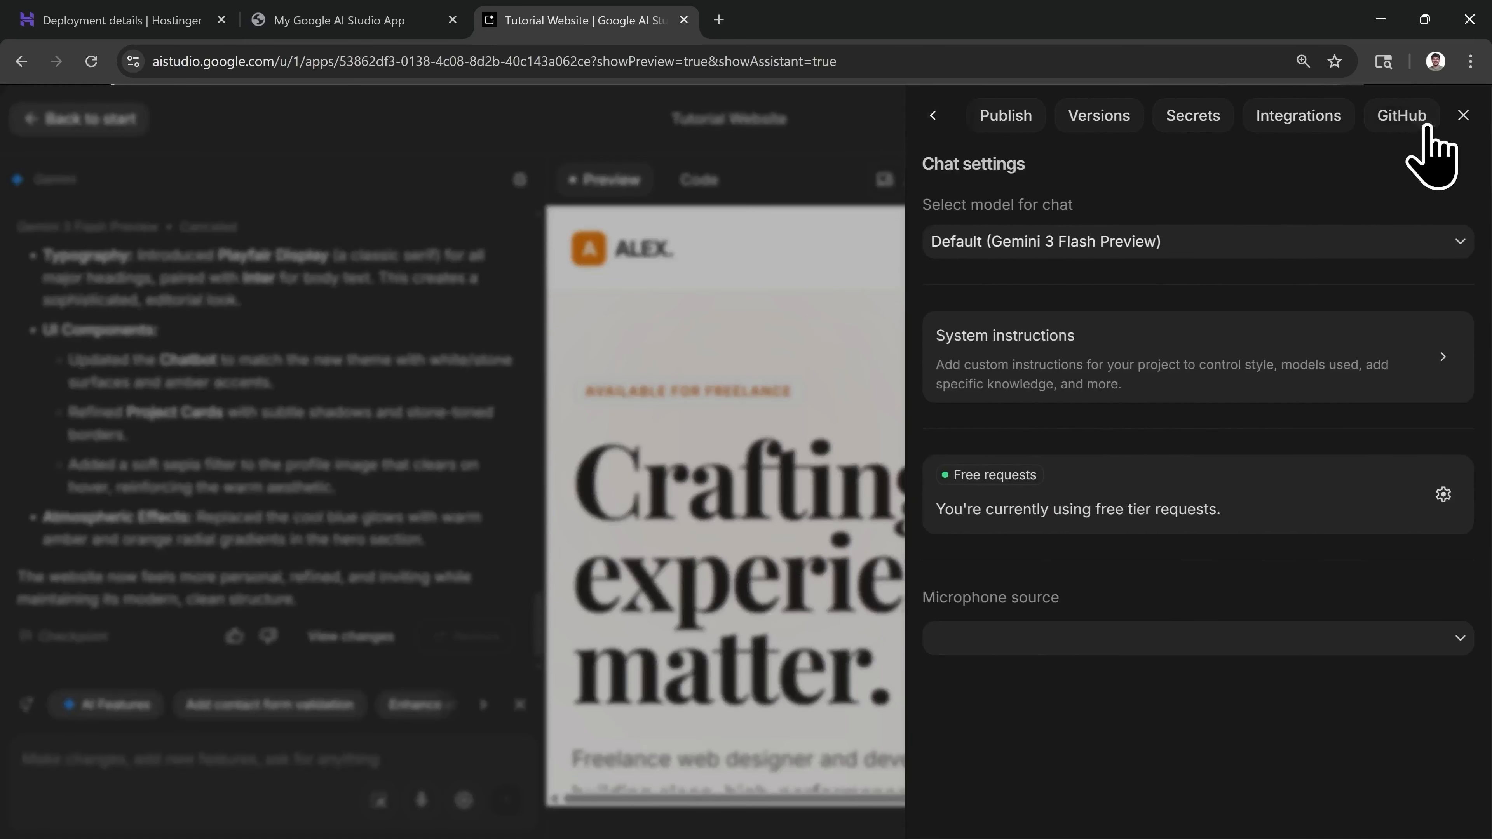
click(1402, 126)
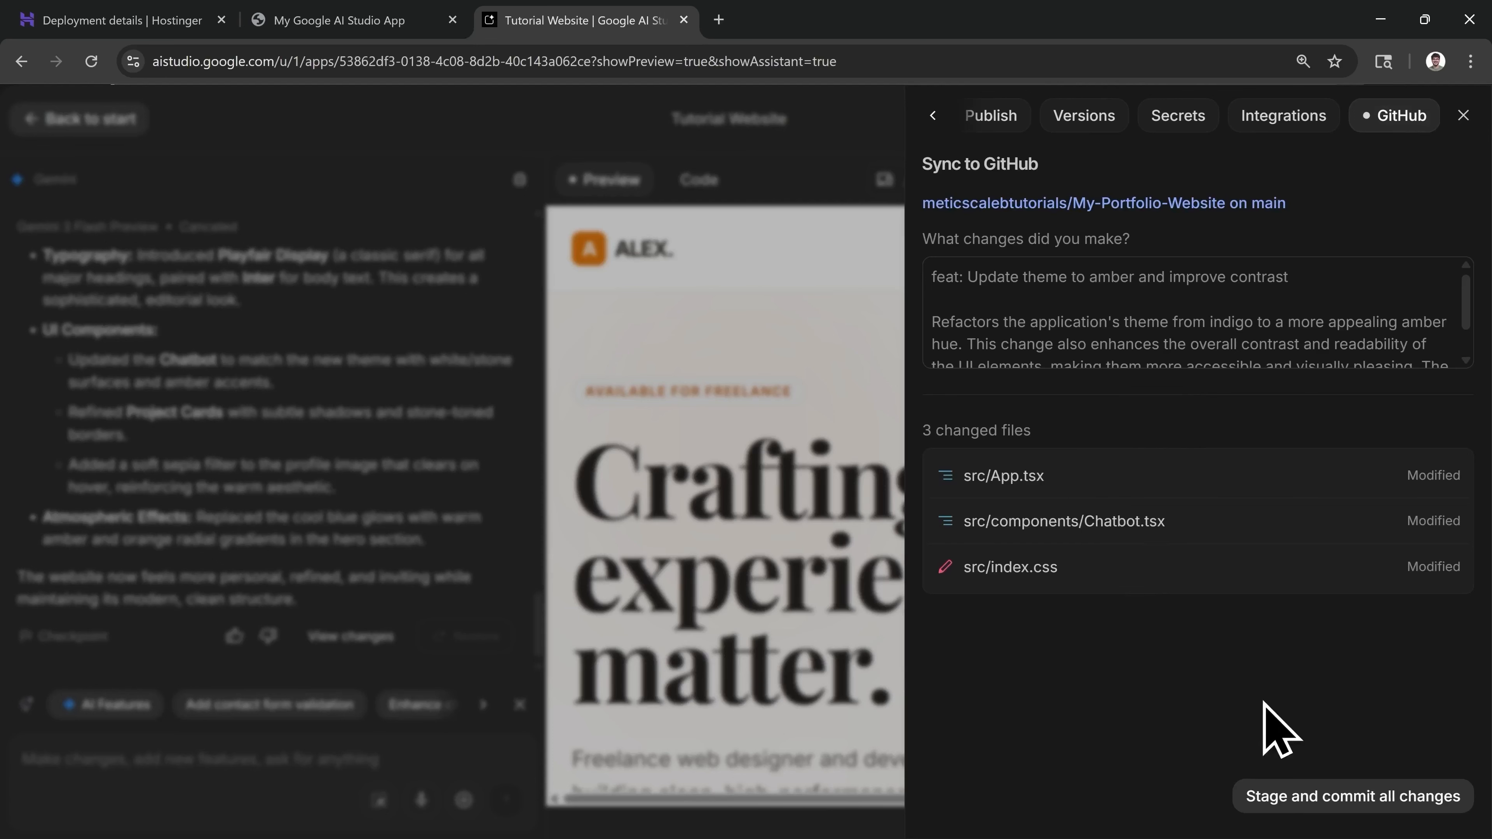
click(1358, 790)
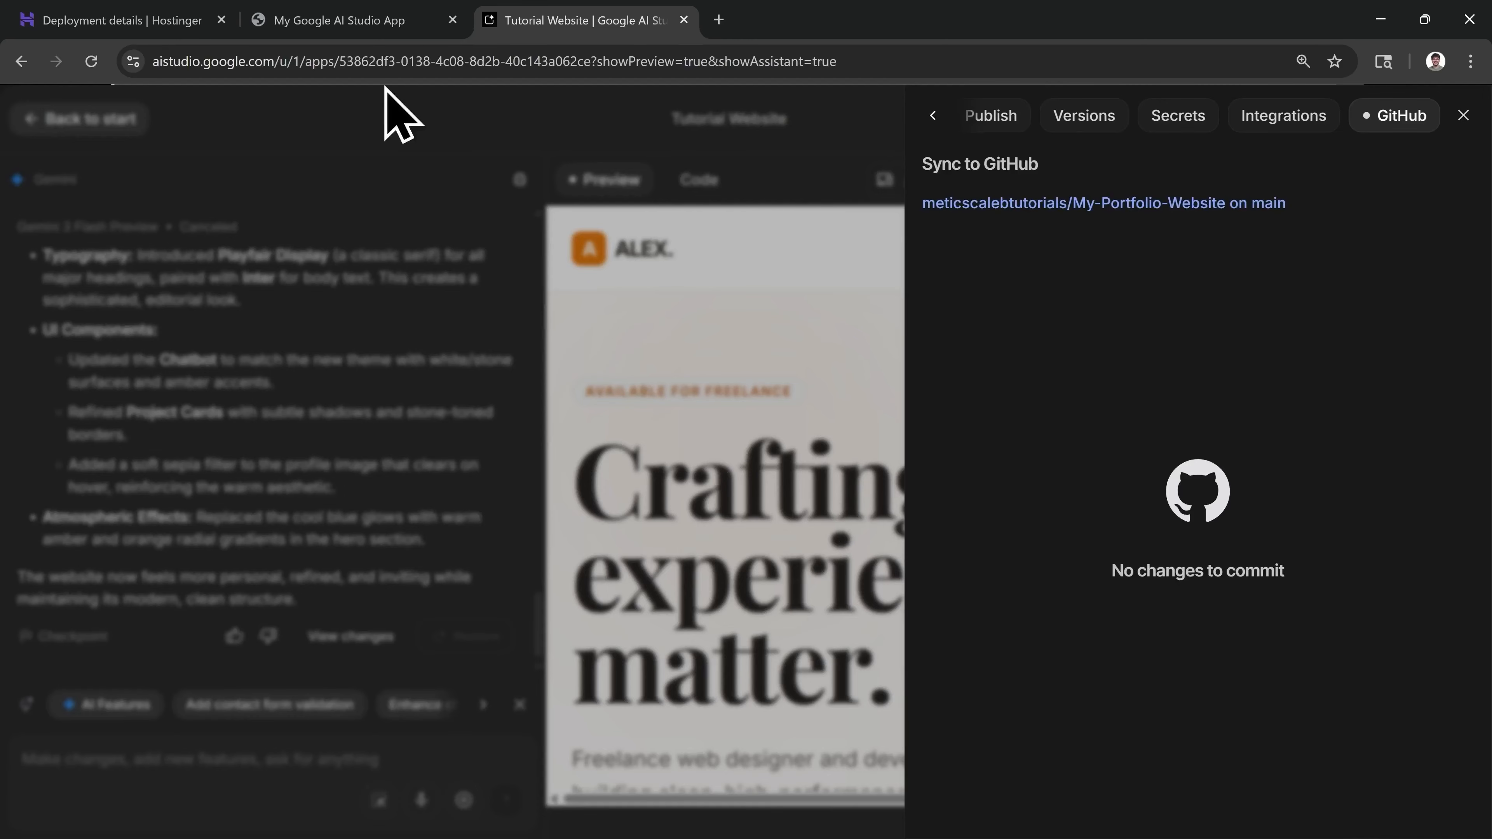
click(361, 32)
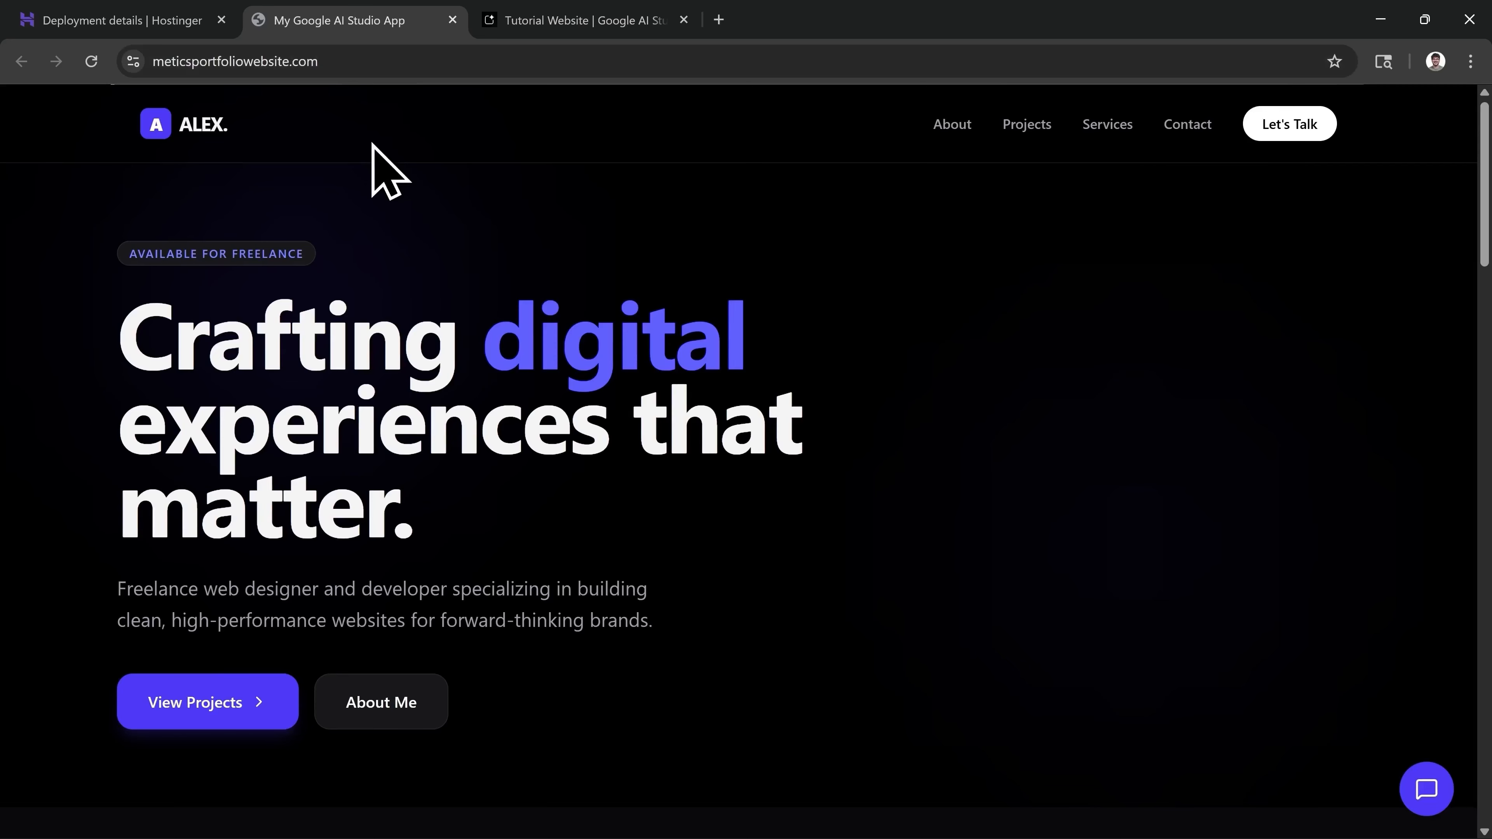
Reload the live site to confirm the amber theme, then return to the AI Studio project.
click(104, 67)
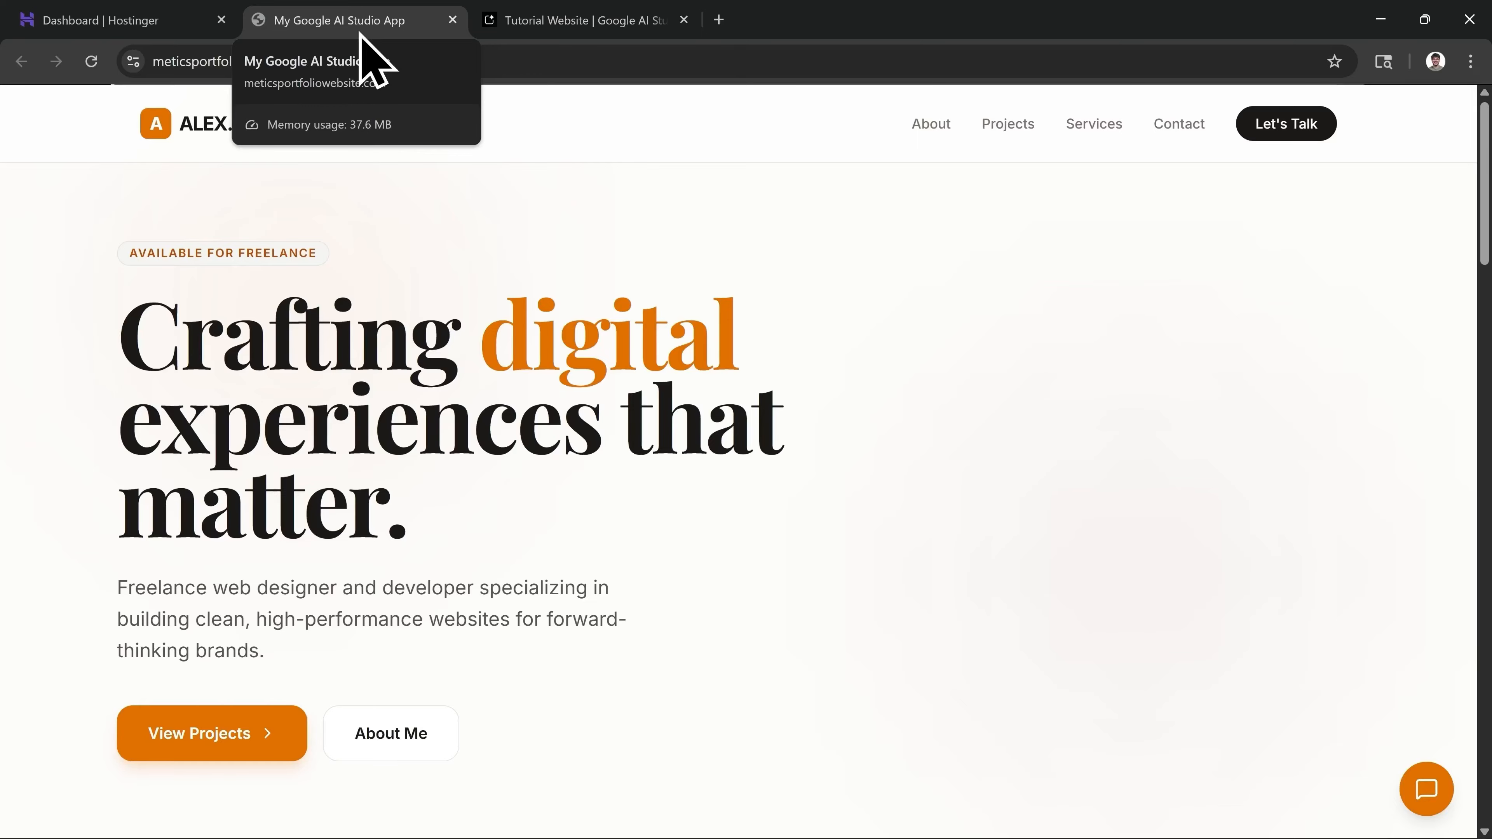
click(576, 30)
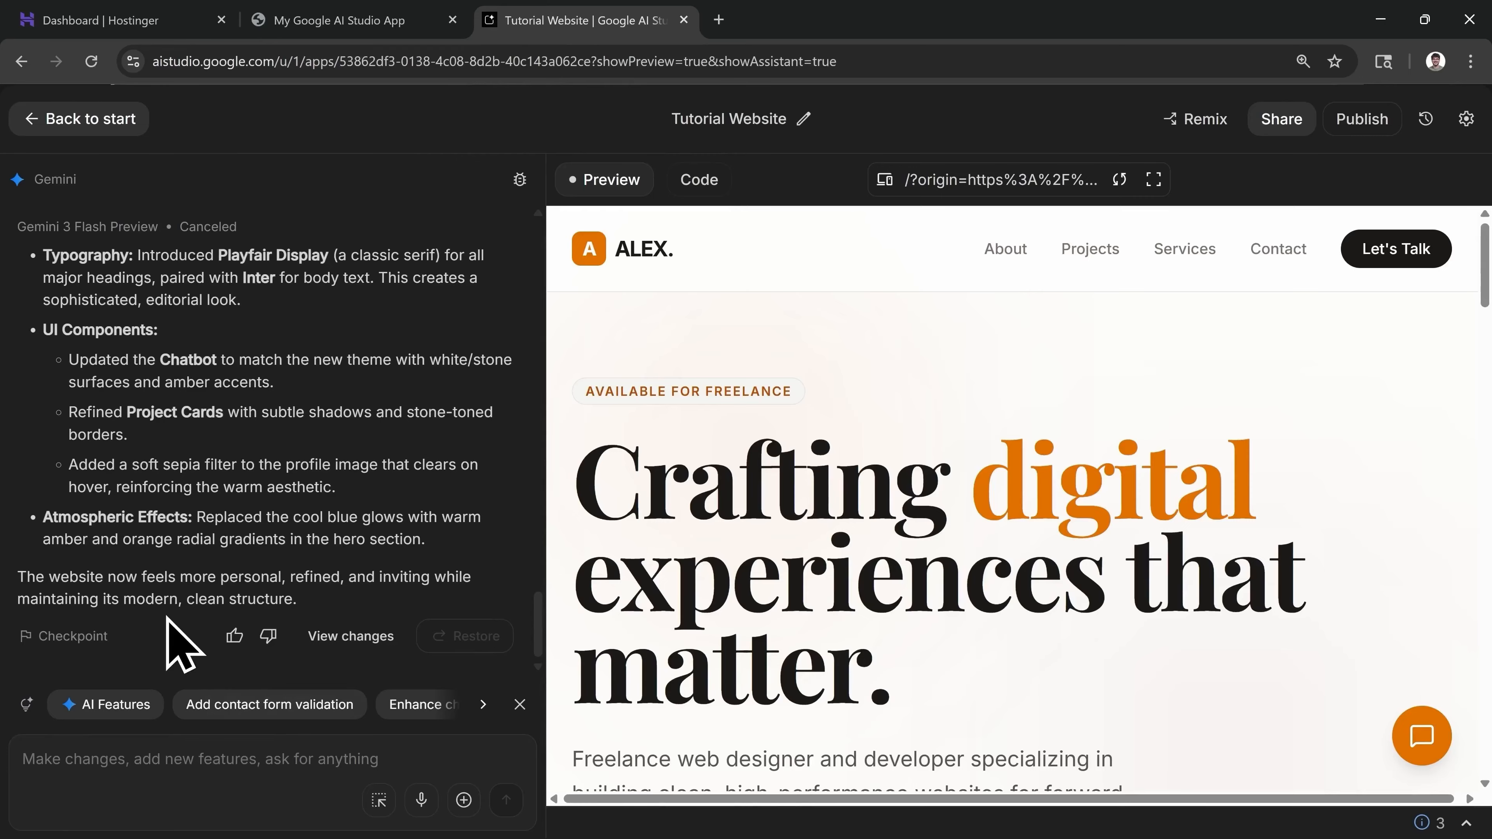
Leave Hostinger's Deployment completed page for the meticsportfoliowebsite.com dashboard.
click(154, 21)
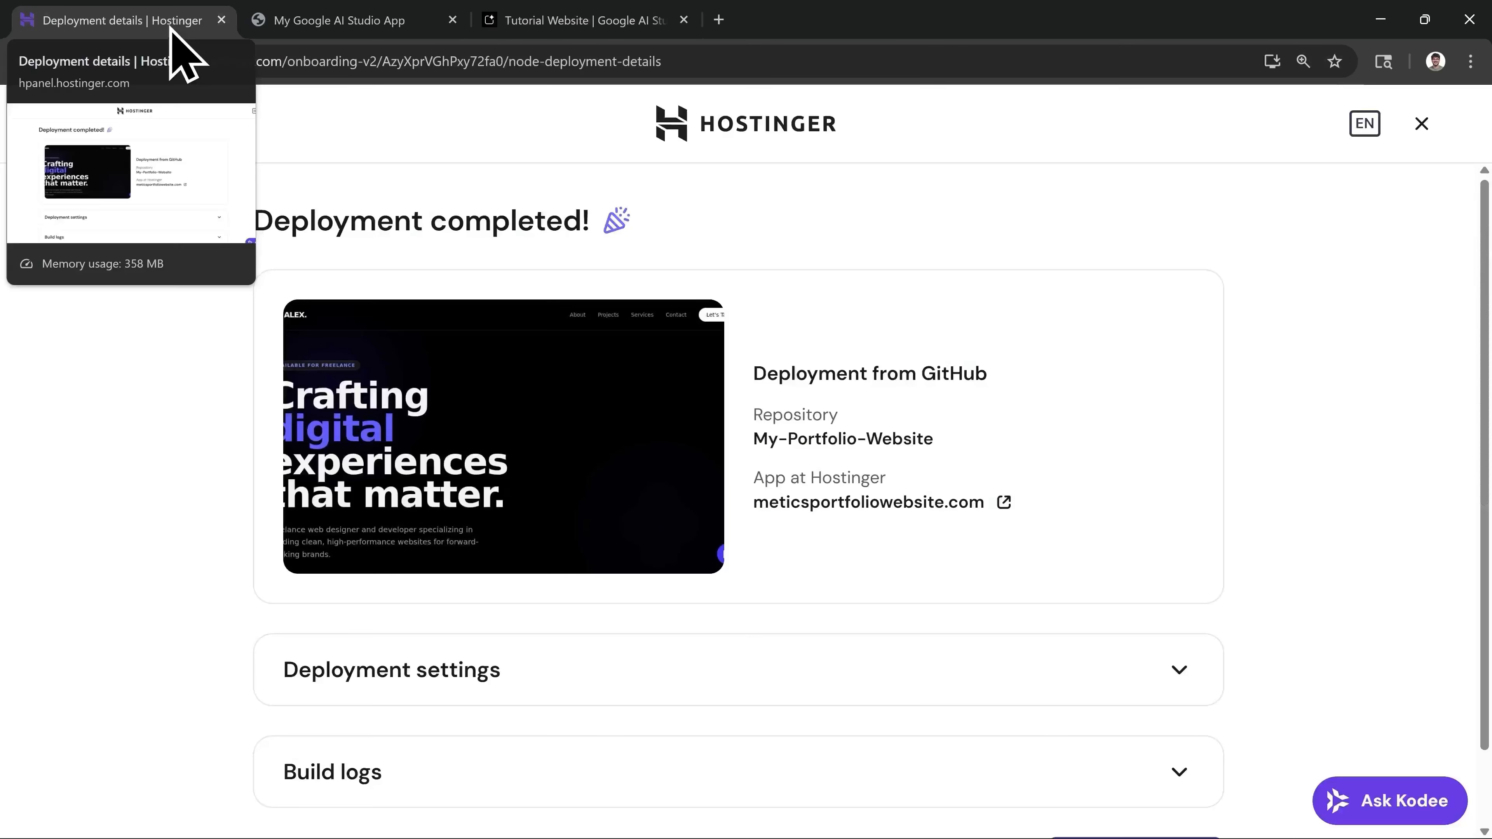
scroll(1159, 438, down, 2)
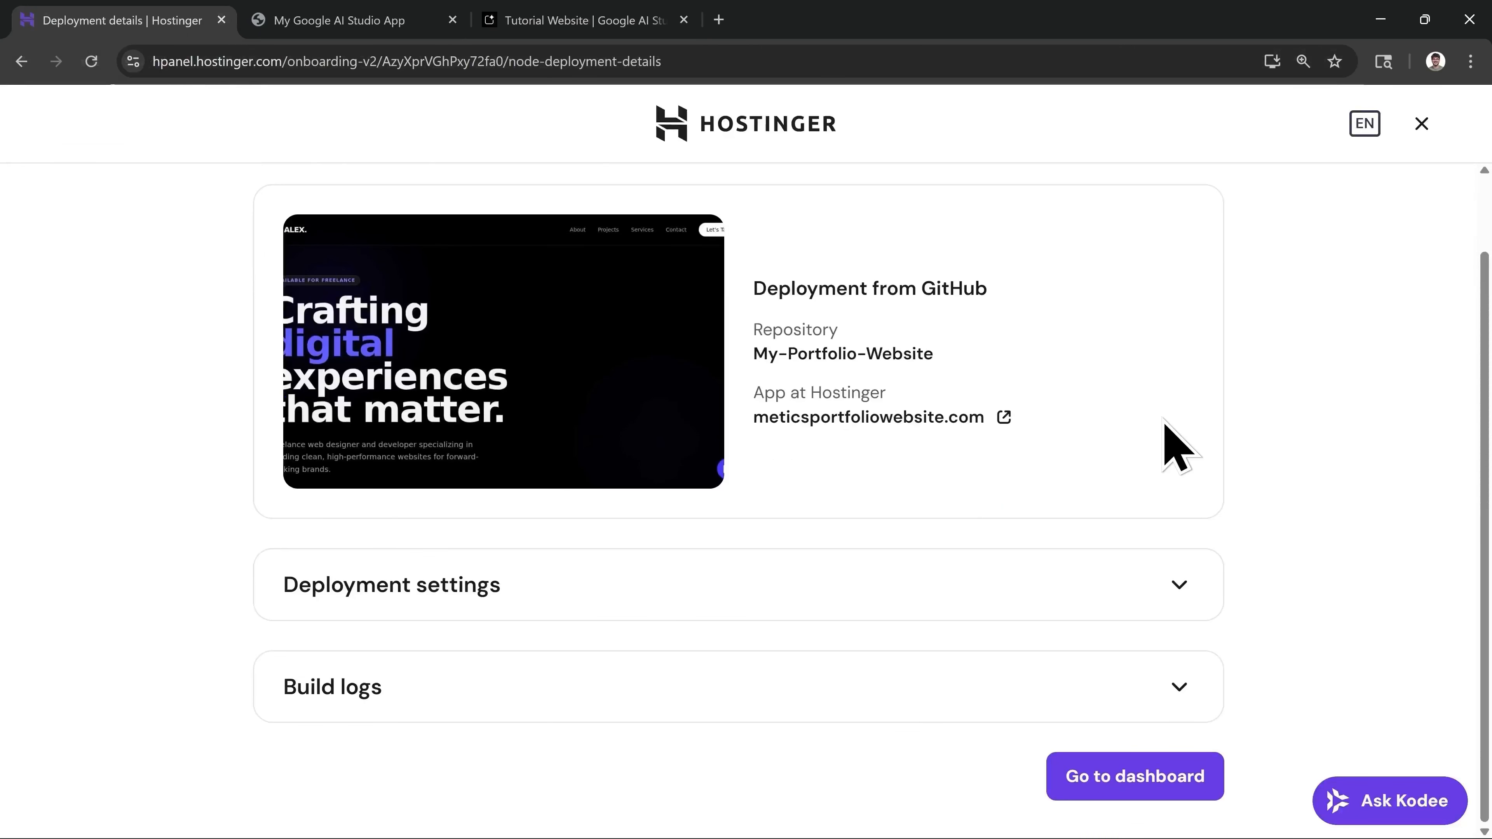
click(1136, 775)
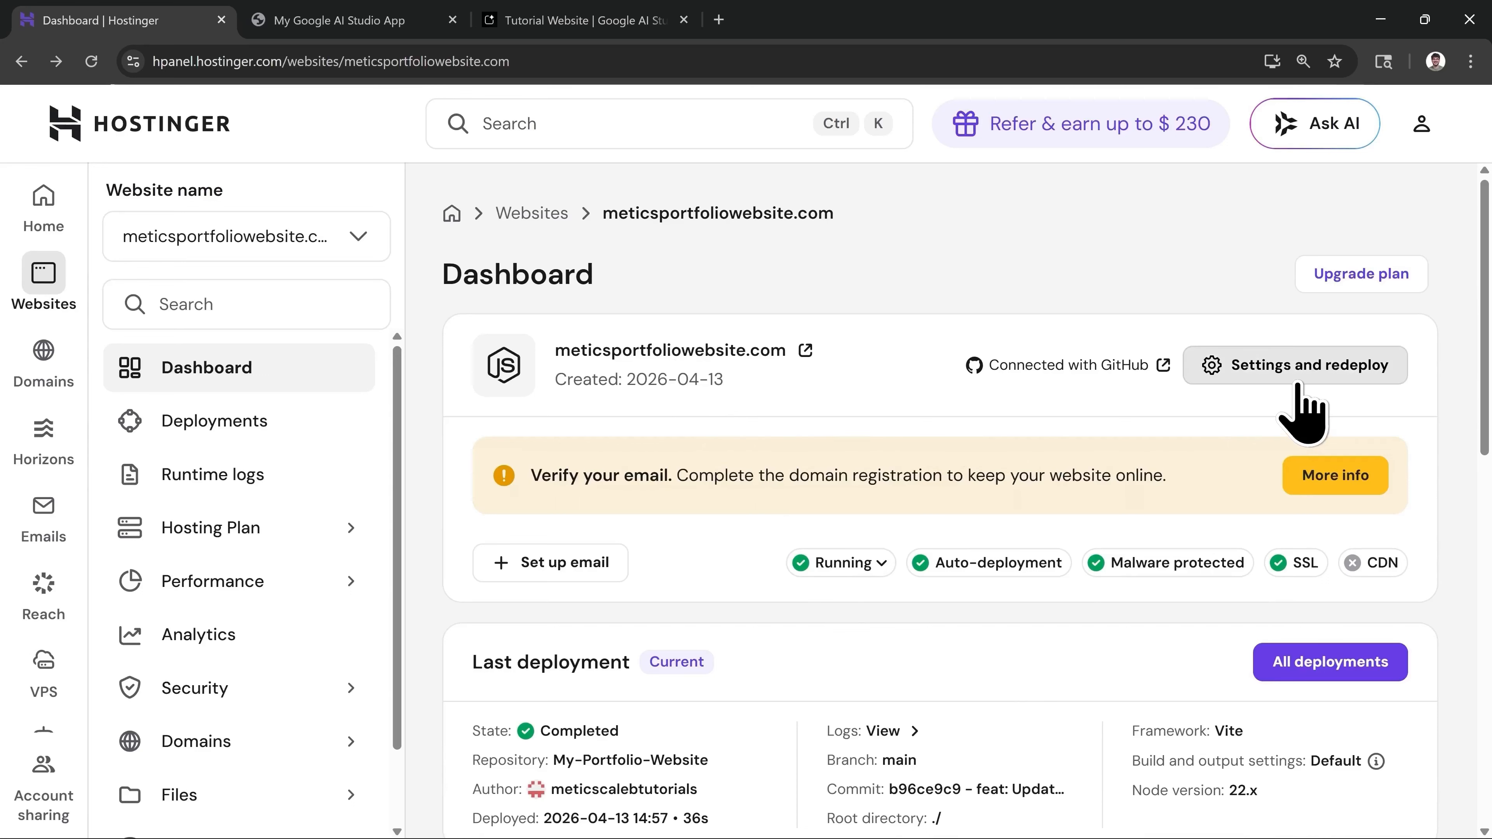
Review the Last deployment and Essentials sections, then open the Kodee assistant via Ask AI.
mouse_move(1025, 570)
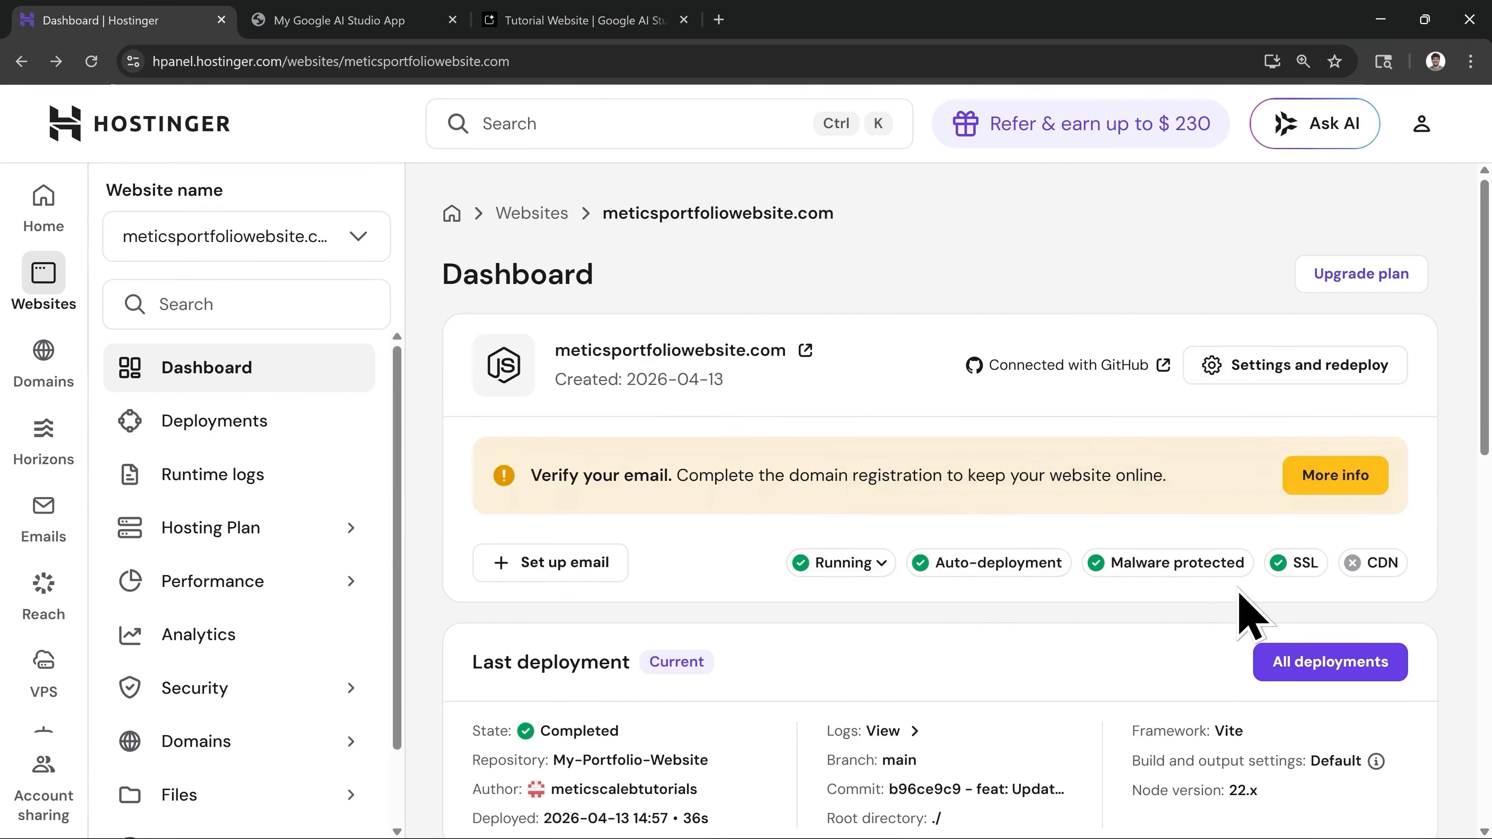
scroll(1250, 614, down, 5)
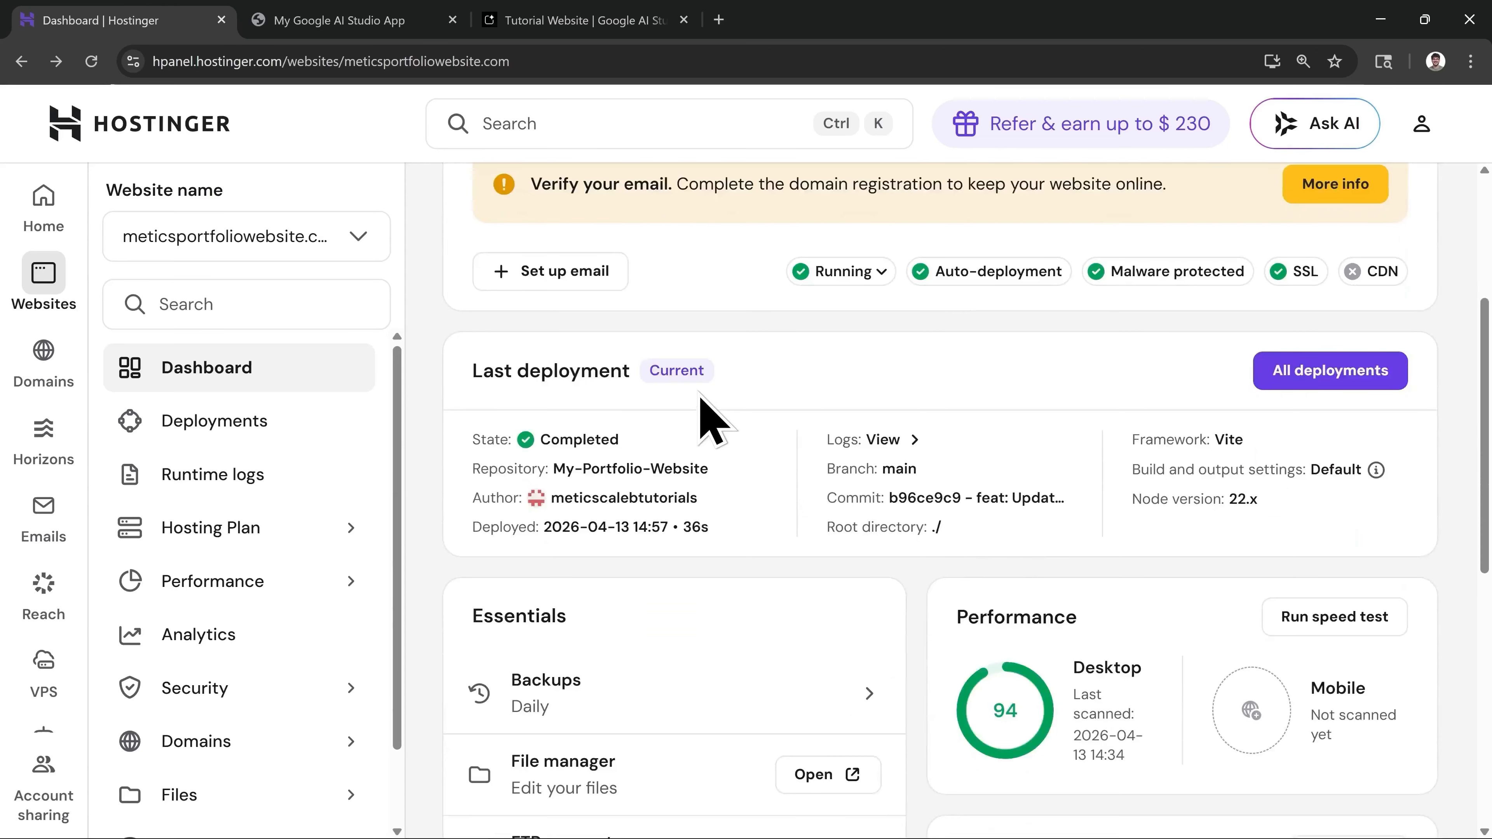
scroll(656, 423, down, 5)
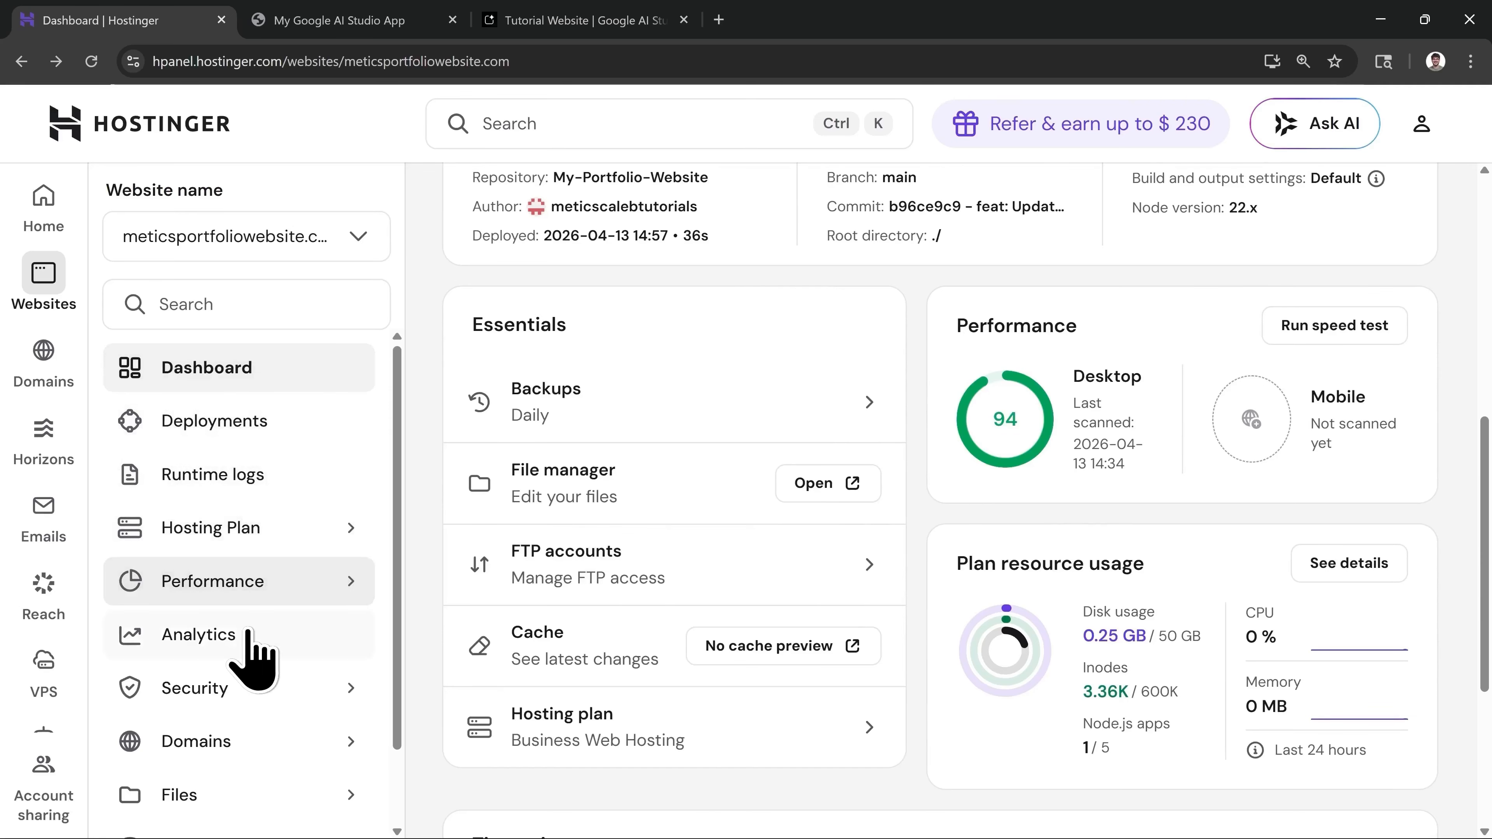
scroll(241, 652, down, 1)
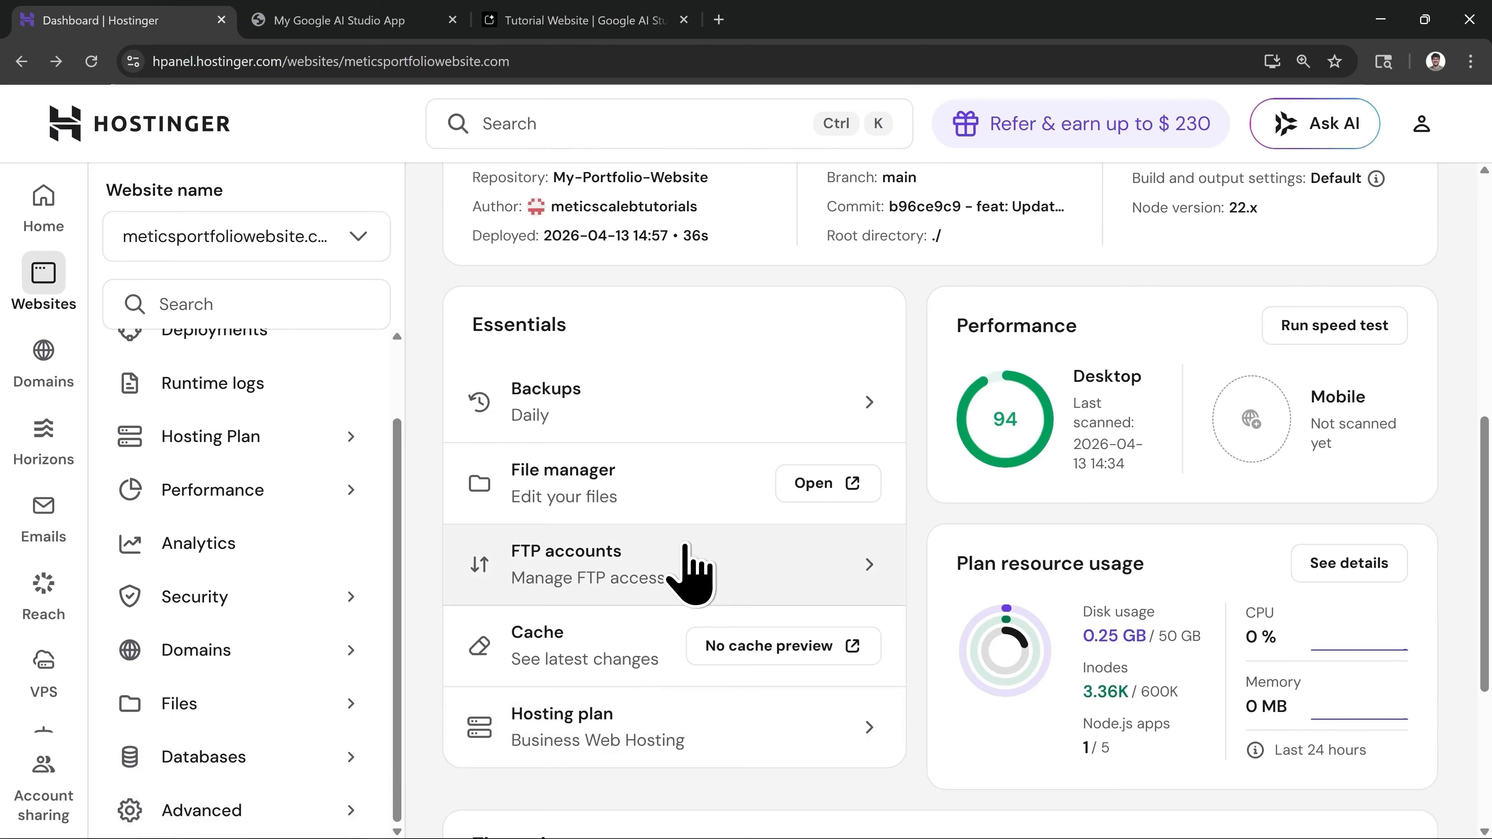
click(1303, 174)
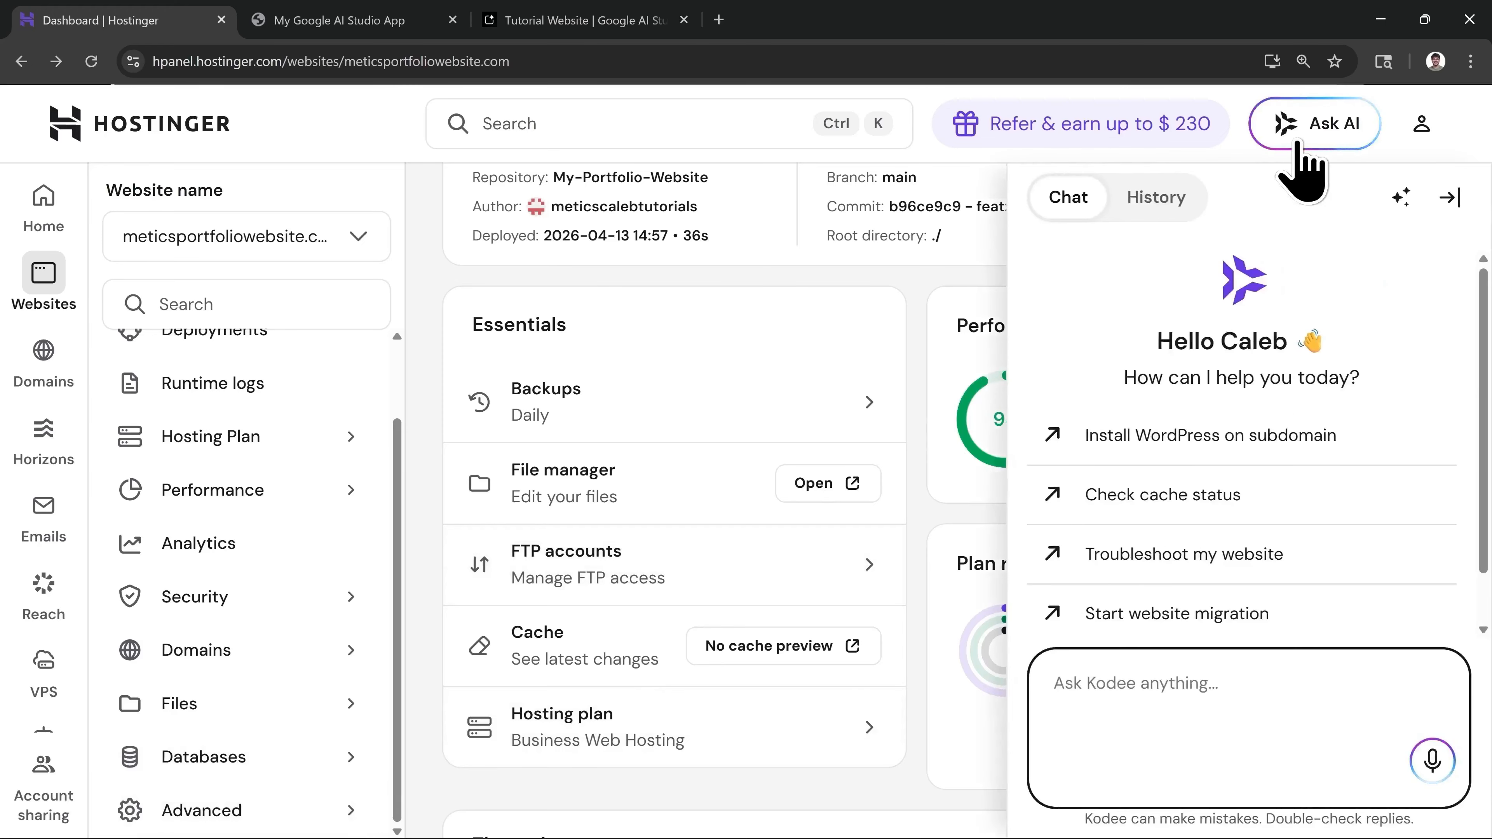